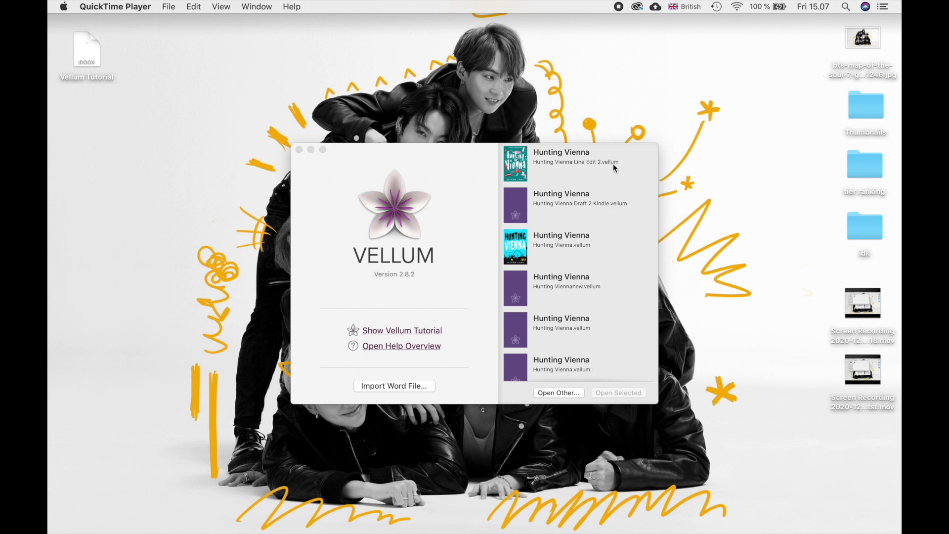
Switch to Notes and go through the Vellum topic outline from Overview to Generate files.
{"action": "scroll", "coordinate": [579, 370], "scroll_direction": "up", "scroll_amount": 3}
{"action": "key", "text": "super+Tab"}
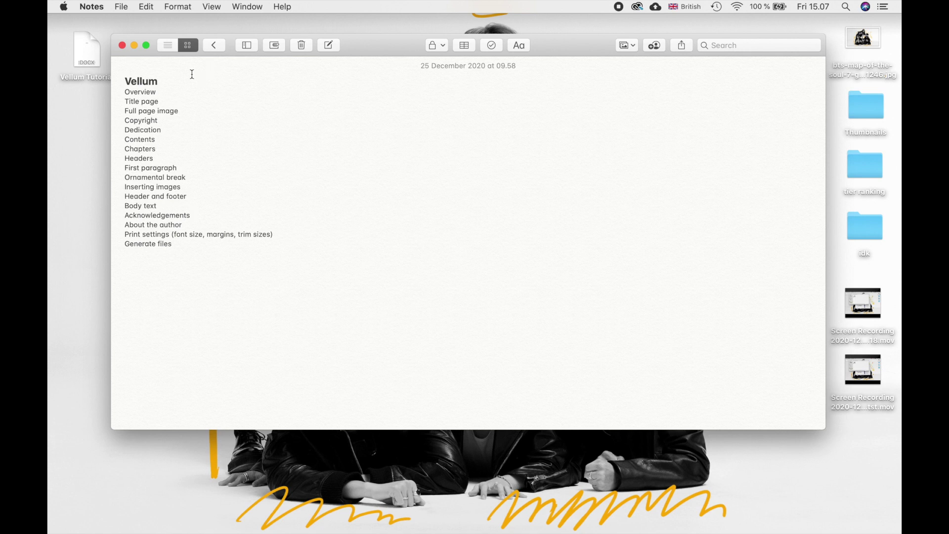
{"action": "left_click_drag", "start_coordinate": [117, 87], "coordinate": [261, 242]}
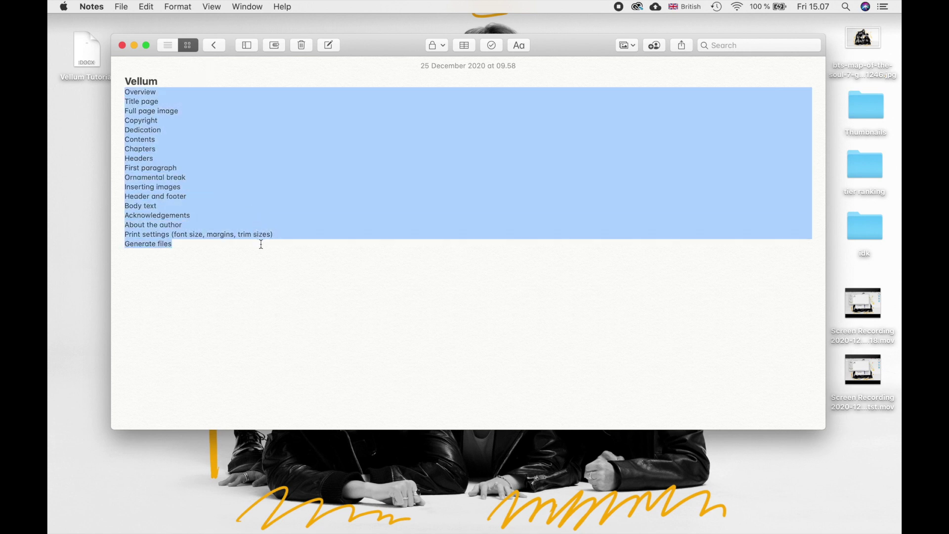
{"action": "left_click", "coordinate": [252, 174]}
{"action": "triple_click", "coordinate": [126, 92]}
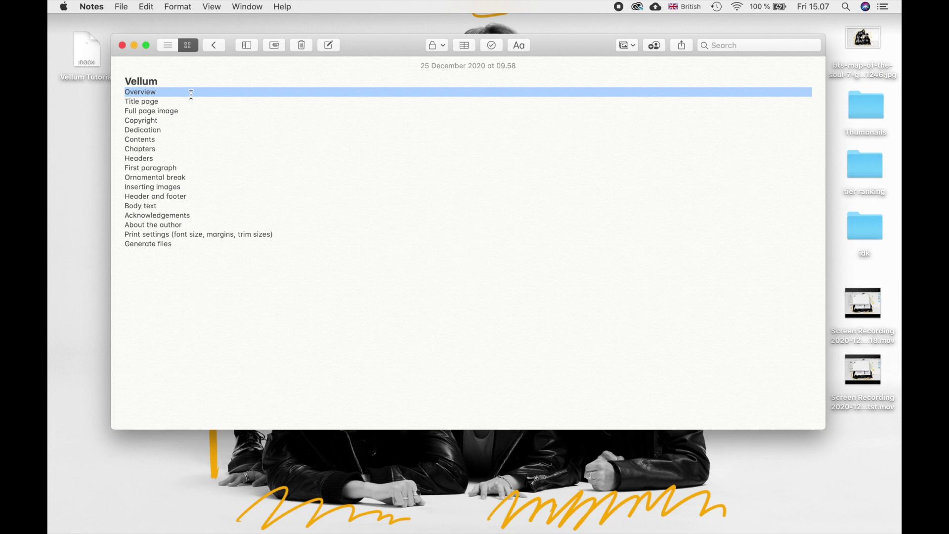
{"action": "left_click_drag", "start_coordinate": [158, 103], "coordinate": [110, 103]}
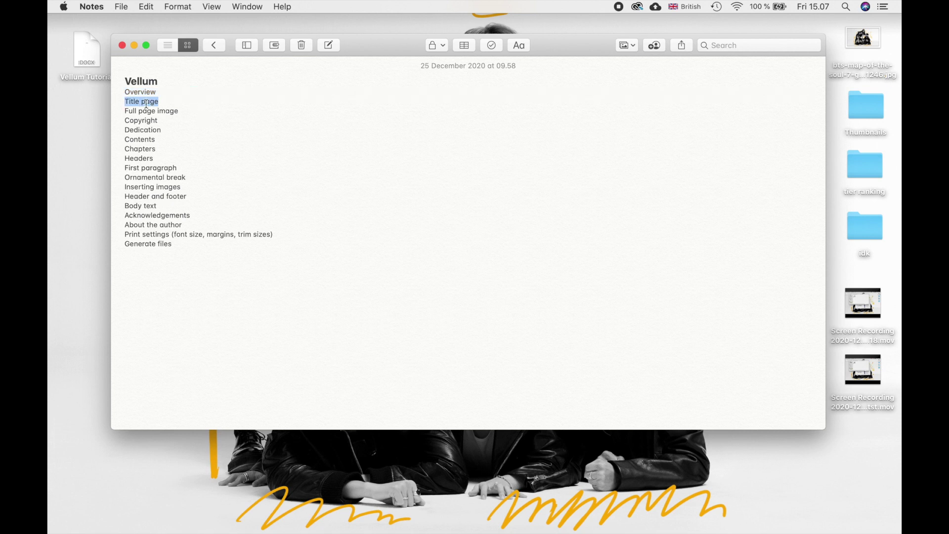
{"action": "left_click_drag", "start_coordinate": [192, 111], "coordinate": [122, 111]}
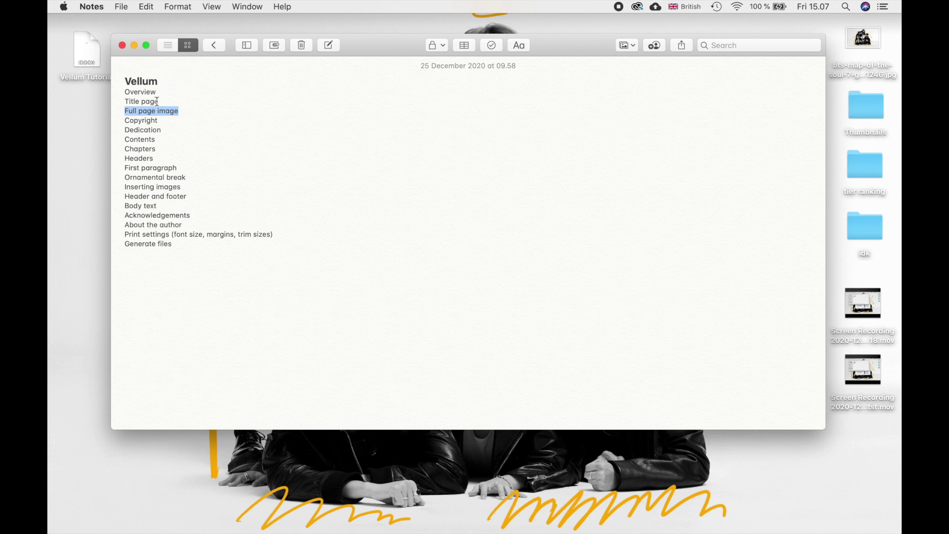
{"action": "left_click", "coordinate": [169, 118]}
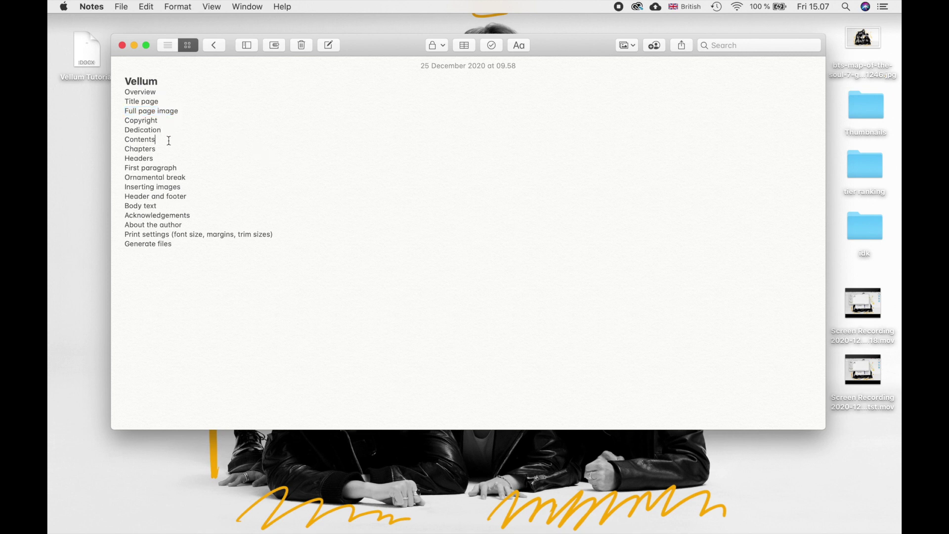
{"action": "left_click_drag", "start_coordinate": [168, 139], "coordinate": [122, 139]}
{"action": "left_click", "coordinate": [170, 148]}
{"action": "left_click", "coordinate": [166, 158]}
{"action": "left_click", "coordinate": [196, 196]}
{"action": "left_click", "coordinate": [165, 208]}
{"action": "left_click_drag", "start_coordinate": [159, 208], "coordinate": [123, 211]}
{"action": "left_click", "coordinate": [198, 218]}
{"action": "left_click", "coordinate": [188, 226]}
{"action": "left_click_drag", "start_coordinate": [287, 235], "coordinate": [116, 234]}
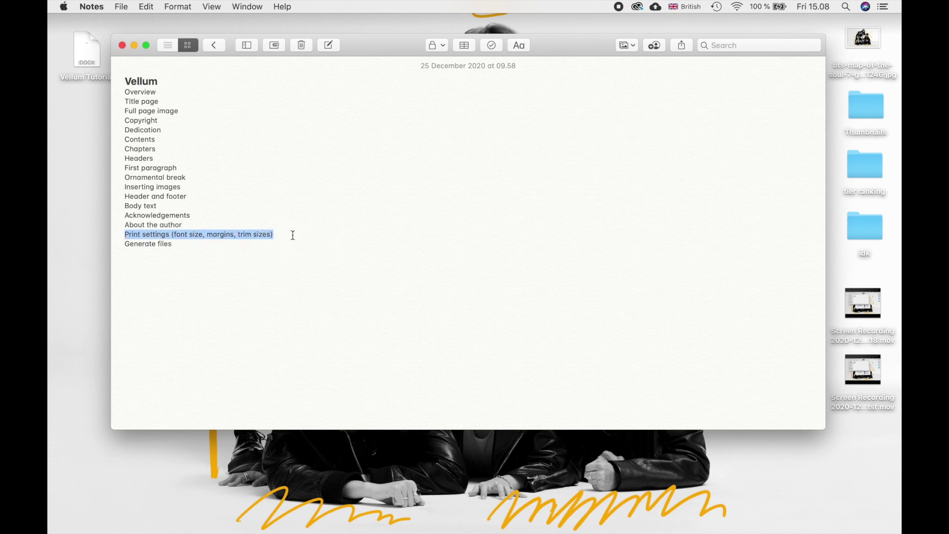
{"action": "left_click", "coordinate": [180, 245]}
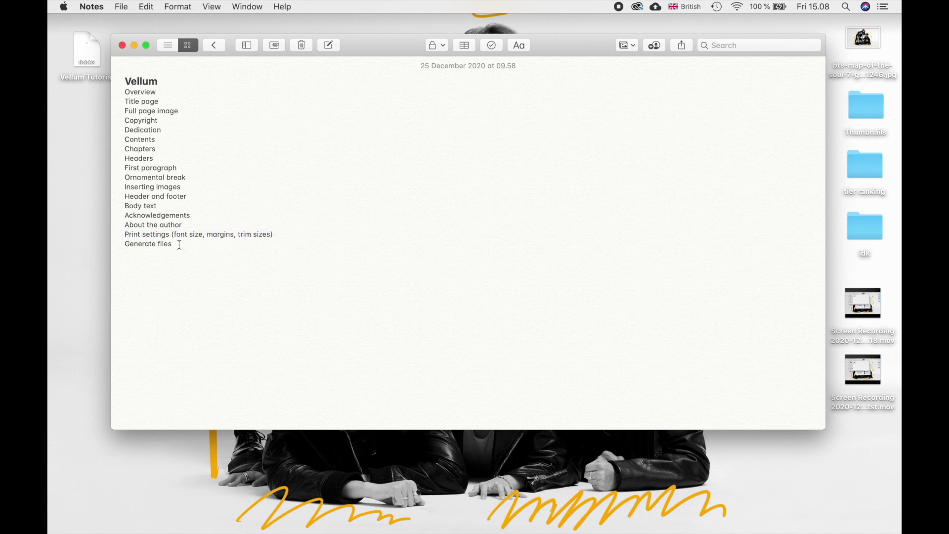
{"action": "left_click_drag", "start_coordinate": [179, 244], "coordinate": [101, 247]}
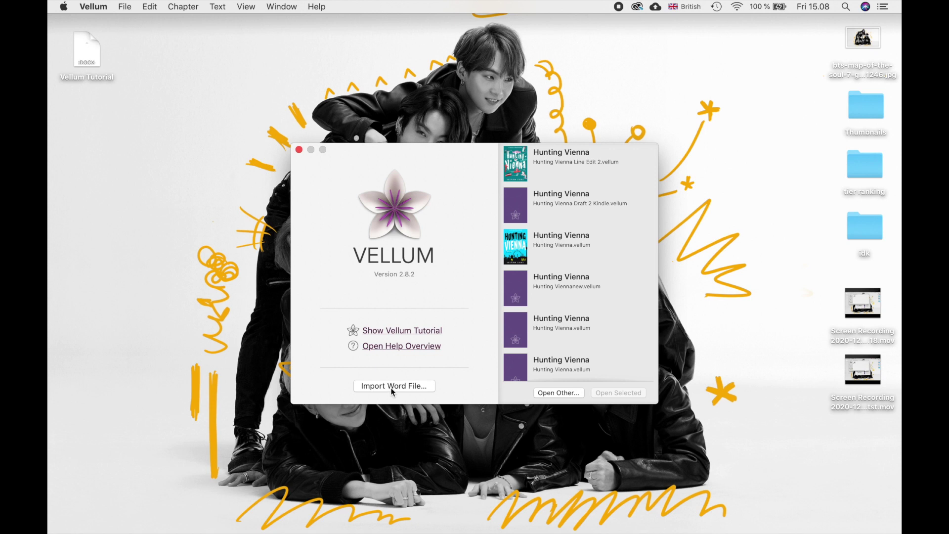
In Vellum, import the Word file Vellum Tutorial from the Desktop and show the new book in full screen.
{"action": "left_click", "coordinate": [391, 389]}
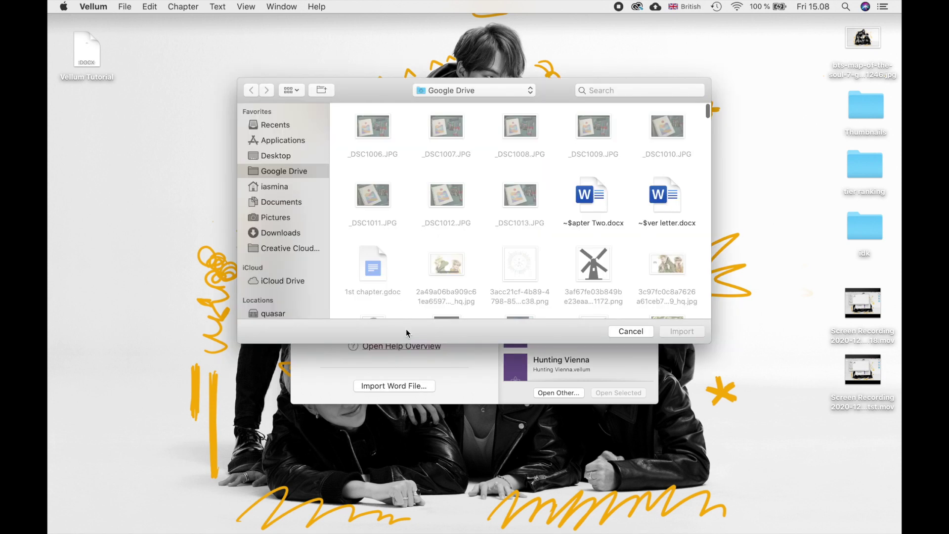
{"action": "left_click", "coordinate": [287, 157]}
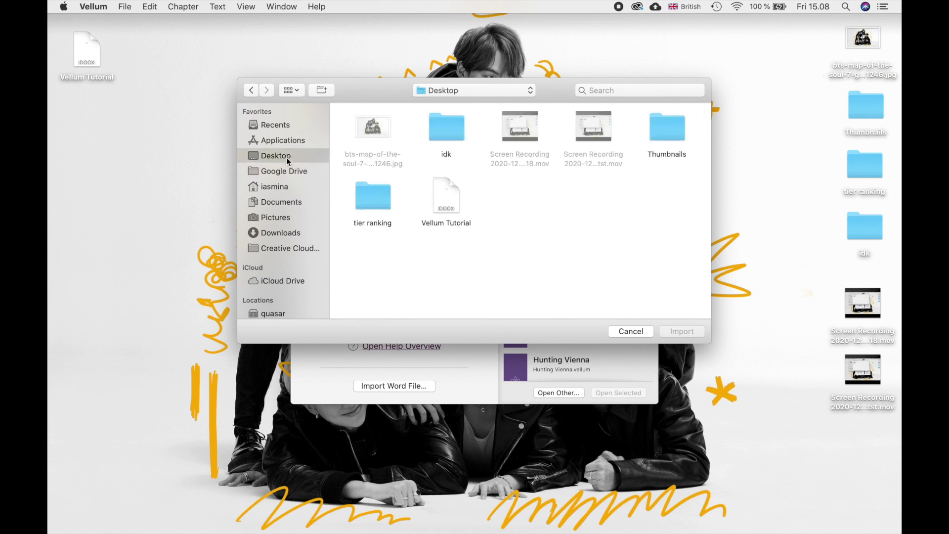
{"action": "left_click", "coordinate": [450, 200]}
{"action": "double_click", "coordinate": [450, 200]}
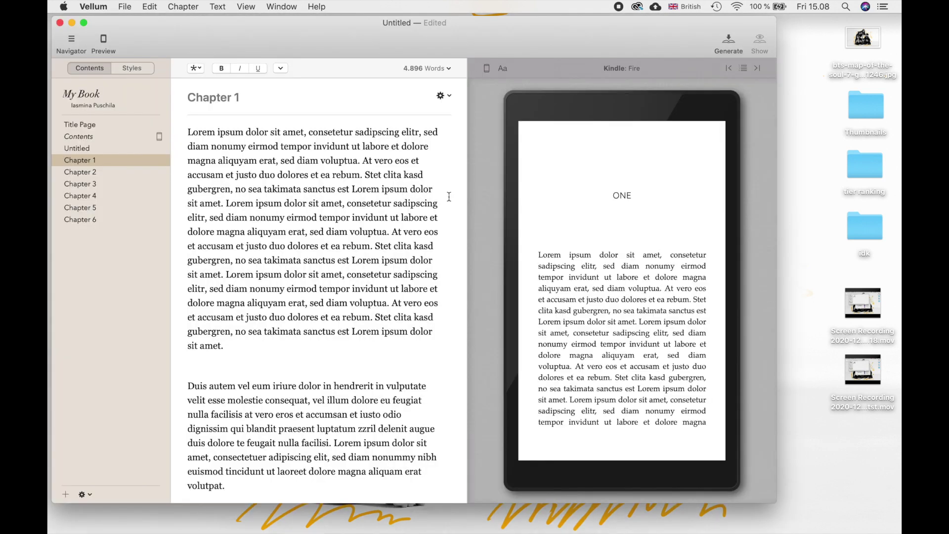
{"action": "key", "text": "ctrl+super+f"}
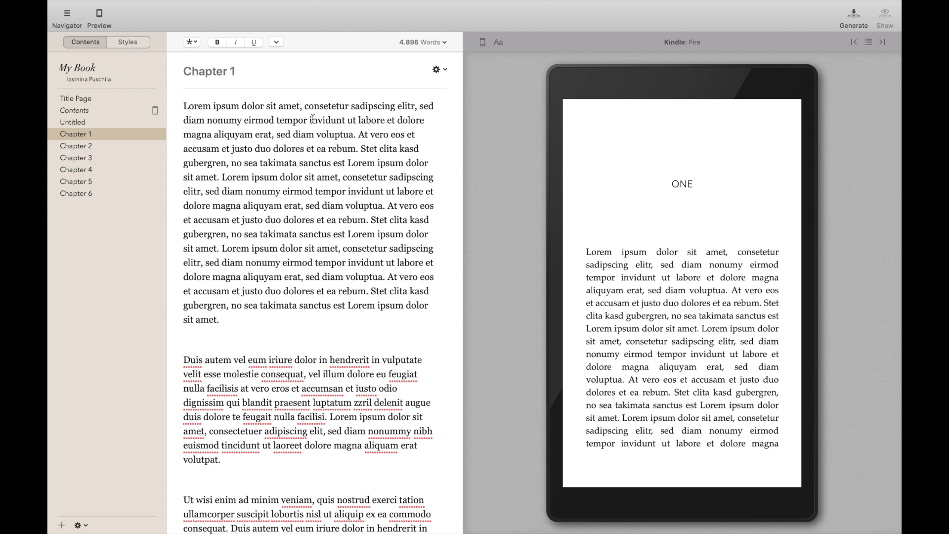
Preview Chapter 1 on Kindle Paperwhite, iPad, iPhone and Android Tablet, and try the Print preview.
{"action": "left_click_drag", "start_coordinate": [247, 103], "coordinate": [323, 481]}
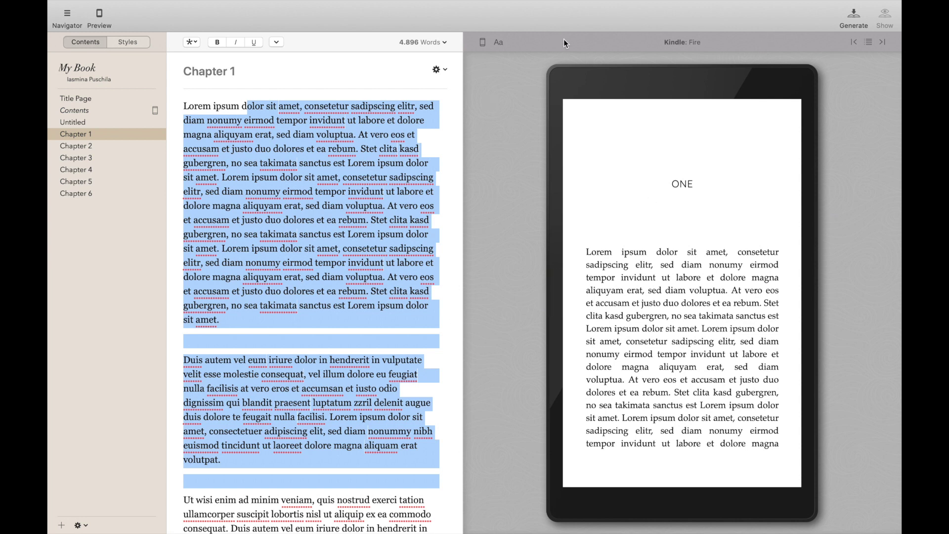
{"action": "left_click", "coordinate": [484, 42]}
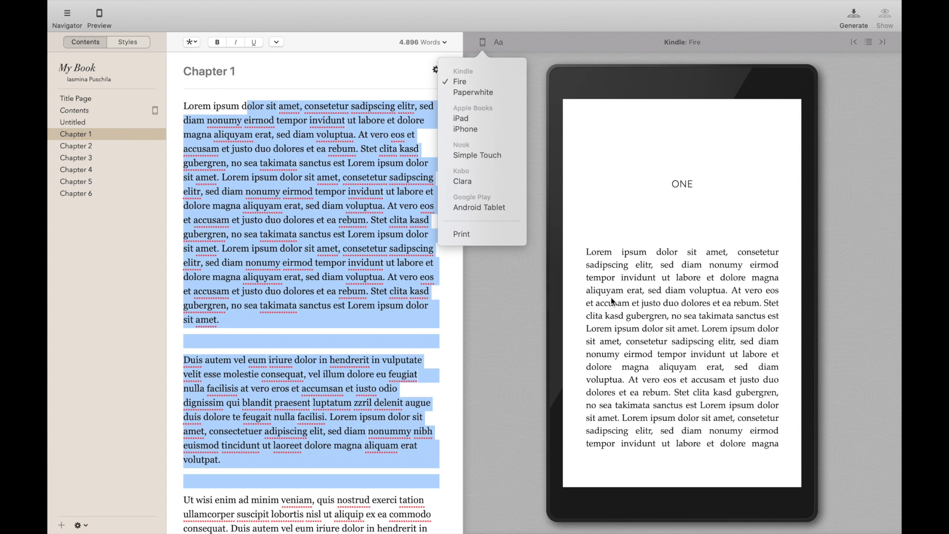
{"action": "left_click", "coordinate": [480, 93]}
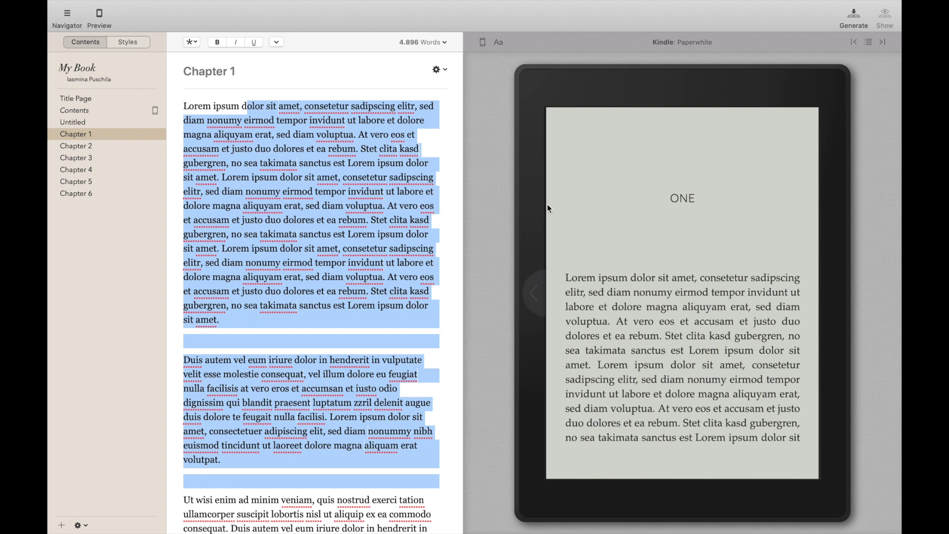
{"action": "left_click", "coordinate": [483, 43]}
{"action": "left_click", "coordinate": [477, 118]}
{"action": "left_click", "coordinate": [481, 43]}
{"action": "left_click", "coordinate": [477, 129]}
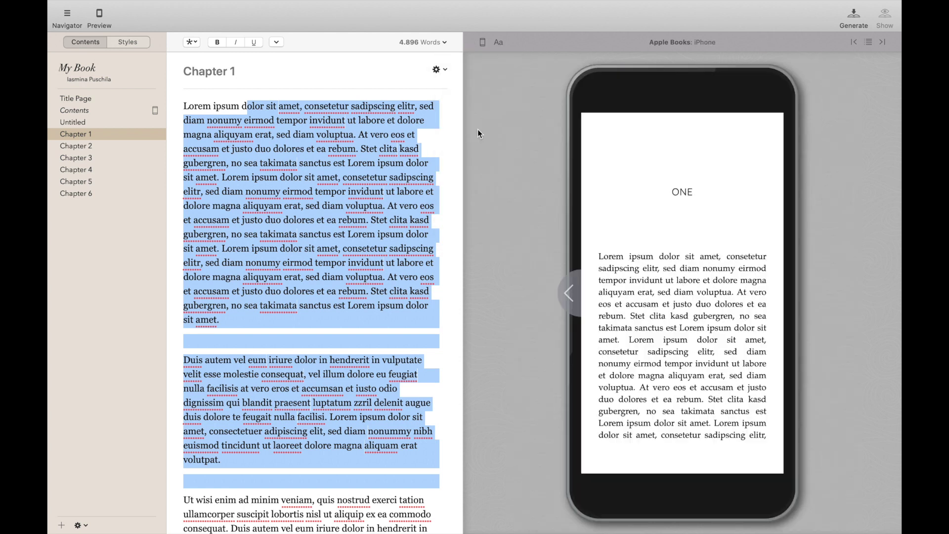
{"action": "left_click", "coordinate": [487, 42]}
{"action": "left_click", "coordinate": [484, 207]}
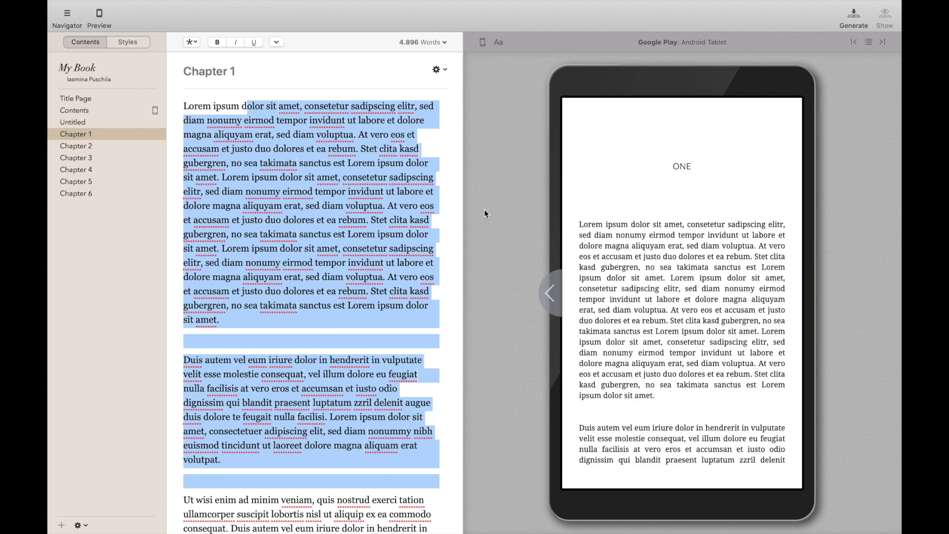
{"action": "left_click", "coordinate": [482, 44]}
{"action": "left_click", "coordinate": [469, 237]}
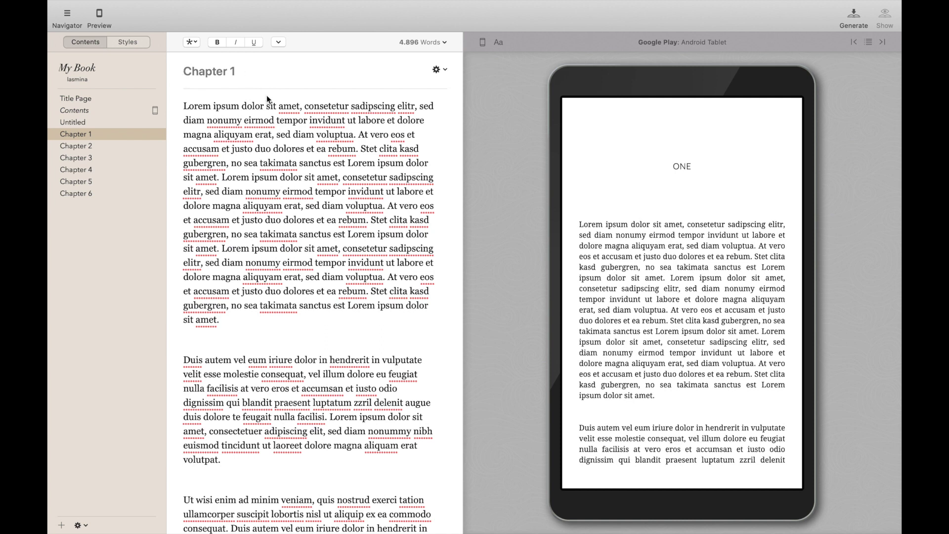
Browse the imported text of Chapters 2 to 6 one after another.
{"action": "left_click", "coordinate": [99, 145]}
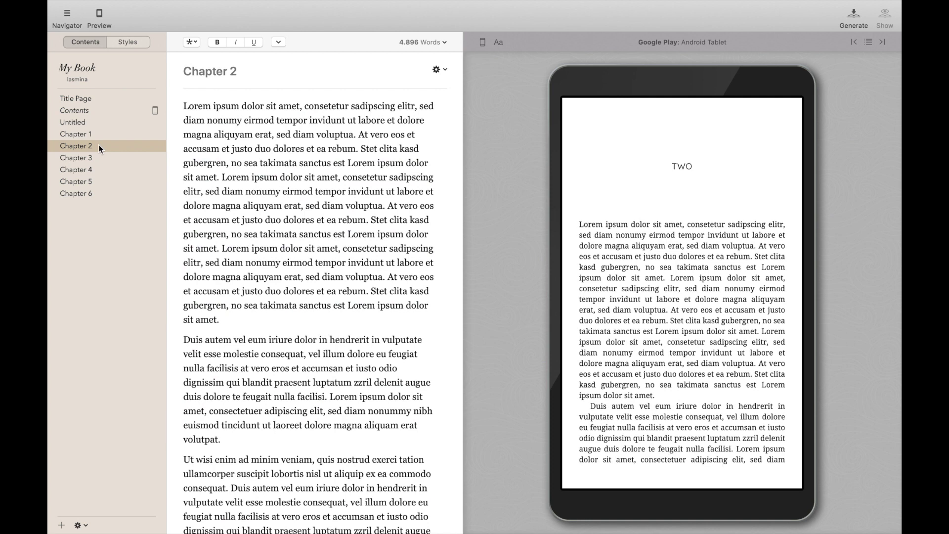
{"action": "left_click", "coordinate": [98, 167]}
{"action": "left_click", "coordinate": [100, 160]}
{"action": "left_click", "coordinate": [99, 167]}
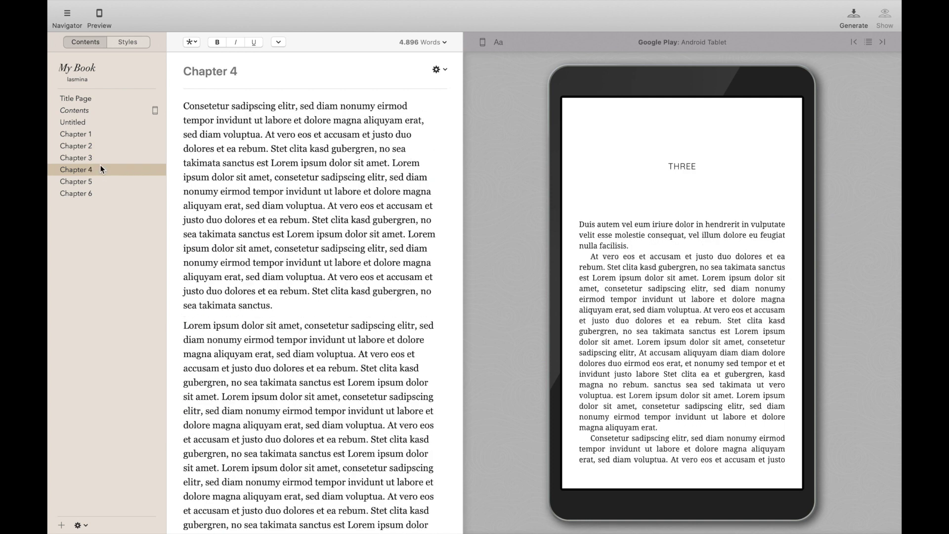
{"action": "left_click", "coordinate": [107, 182]}
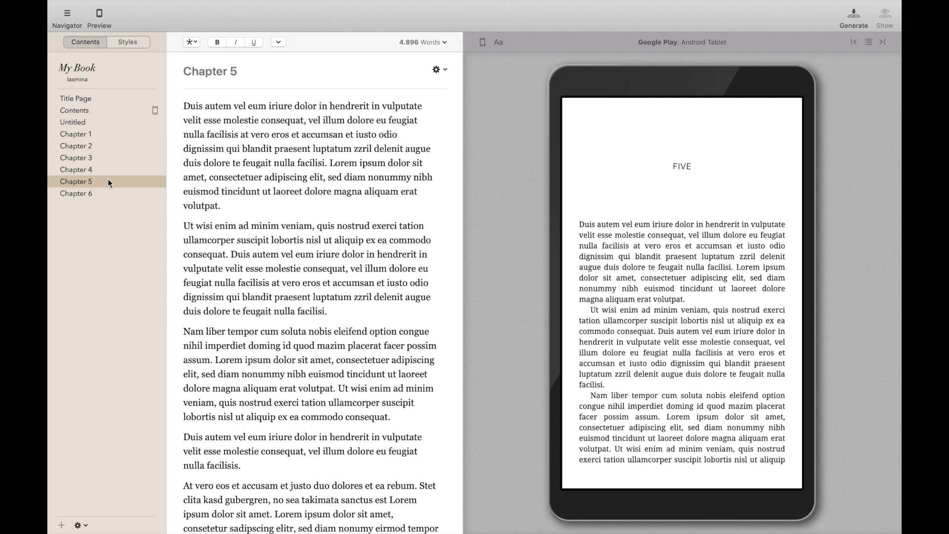
{"action": "left_click", "coordinate": [100, 194]}
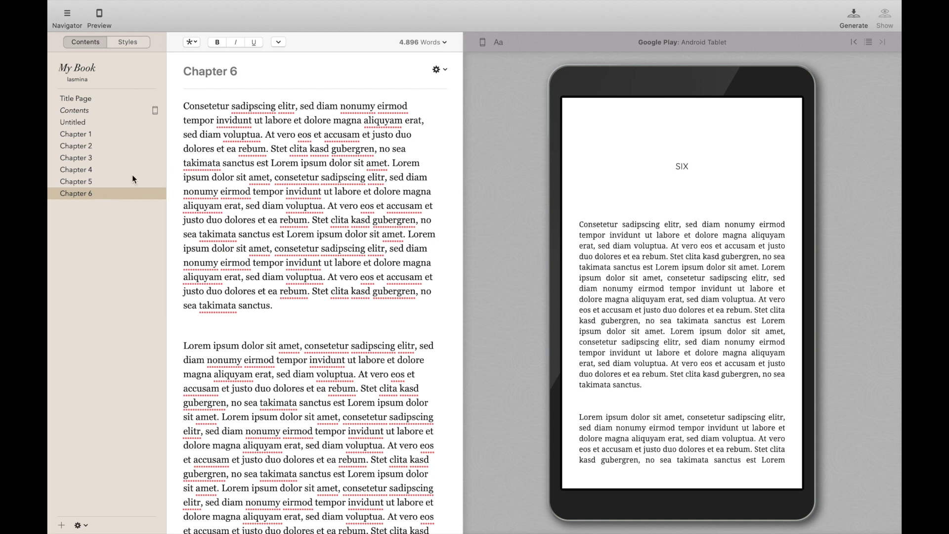
Delete the word "rebum" from the second sentence of Chapter 6, ending that sentence with a period after "ea".
{"action": "left_click", "coordinate": [270, 148]}
{"action": "key", "text": "alt+BackSpace"}
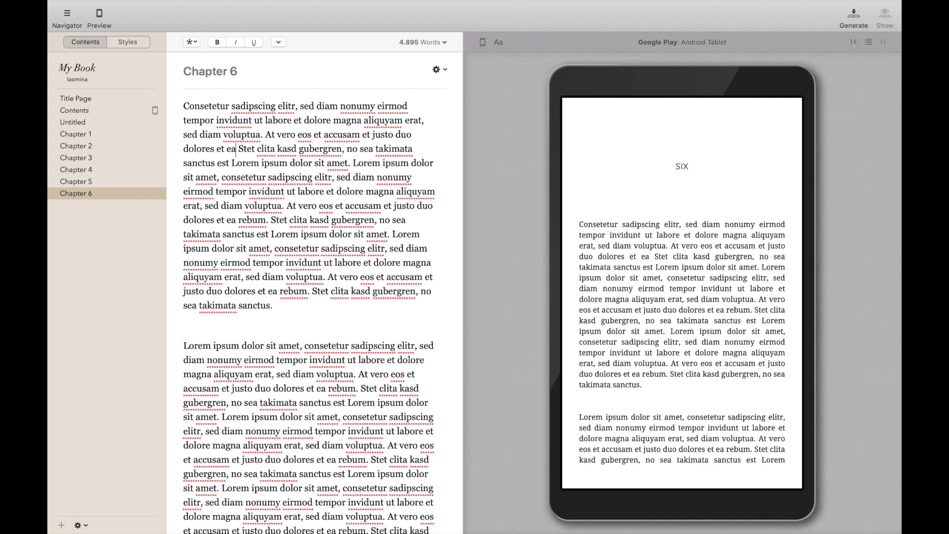
{"action": "type", "text": "."}
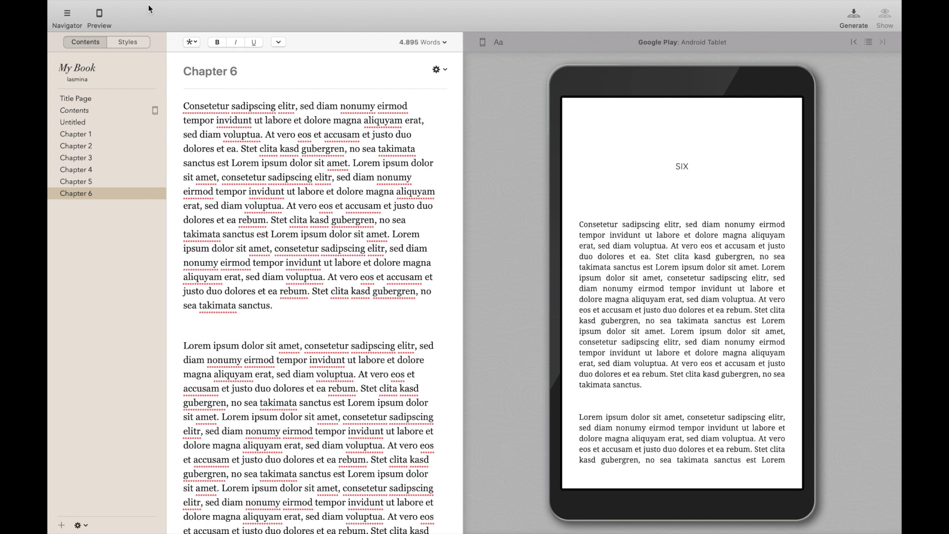
Hide the book preview and the chapter navigator, and show both again.
{"action": "left_click", "coordinate": [101, 16]}
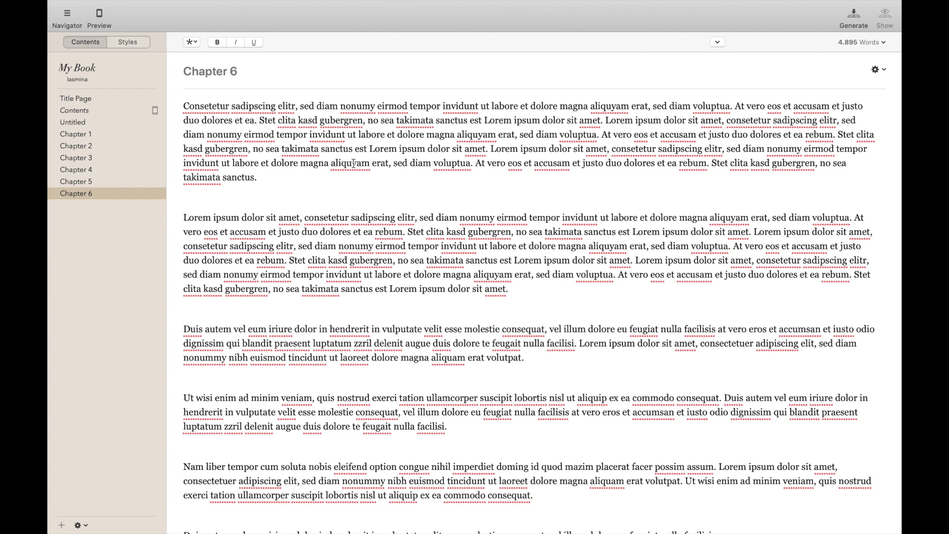
{"action": "left_click", "coordinate": [69, 17]}
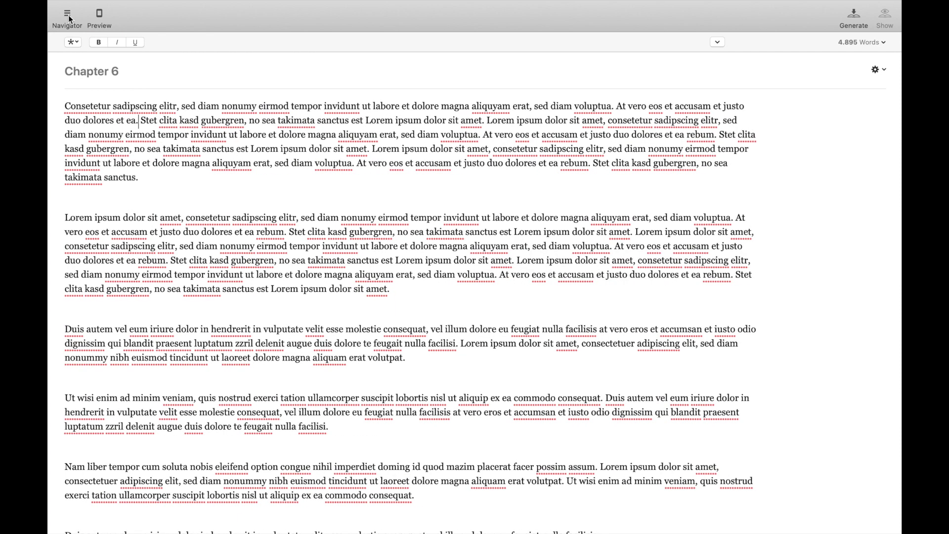
{"action": "left_click", "coordinate": [103, 18]}
{"action": "left_click", "coordinate": [66, 13]}
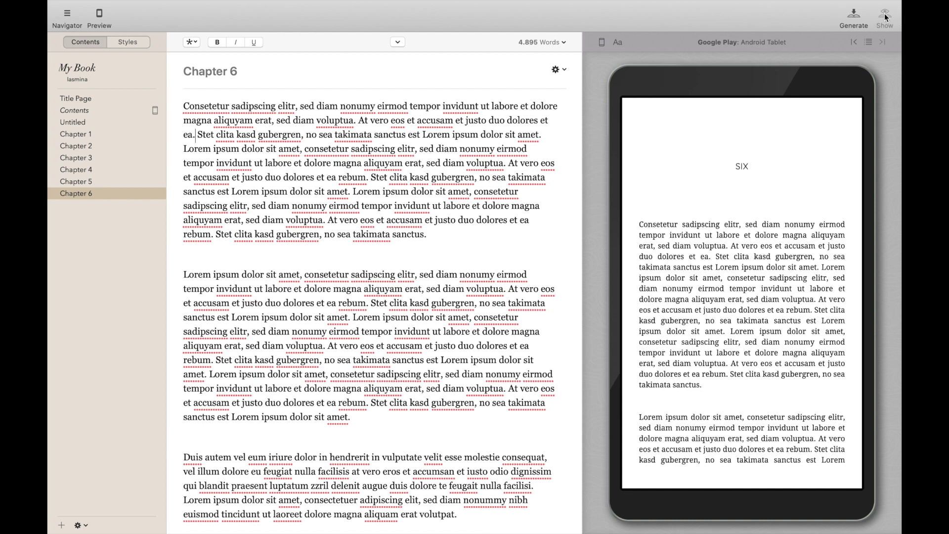
Start generating the book files and skip saving the document first.
{"action": "left_click", "coordinate": [858, 19]}
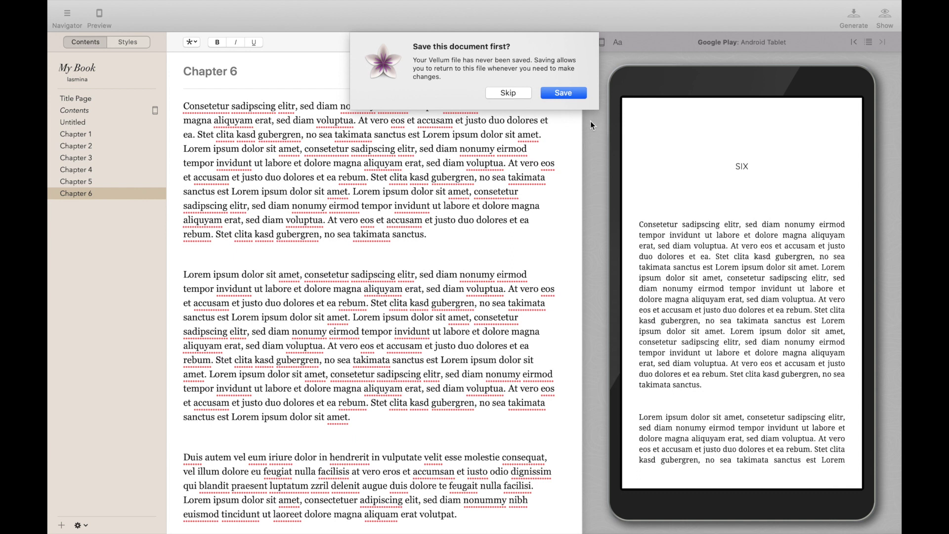
{"action": "left_click", "coordinate": [517, 93]}
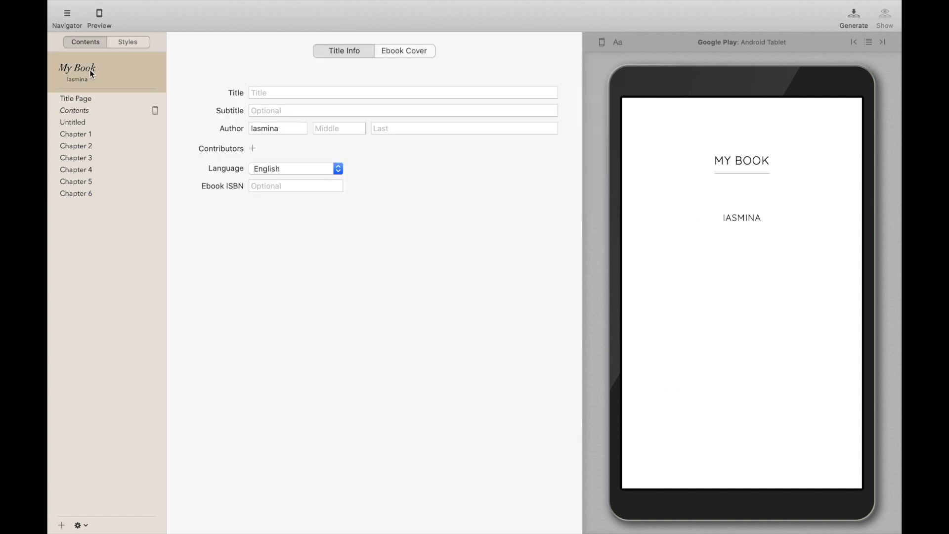
Open the book's title info, go through its subtitle and ISBN fields, and add an empty contributor entry.
{"action": "left_click", "coordinate": [91, 74]}
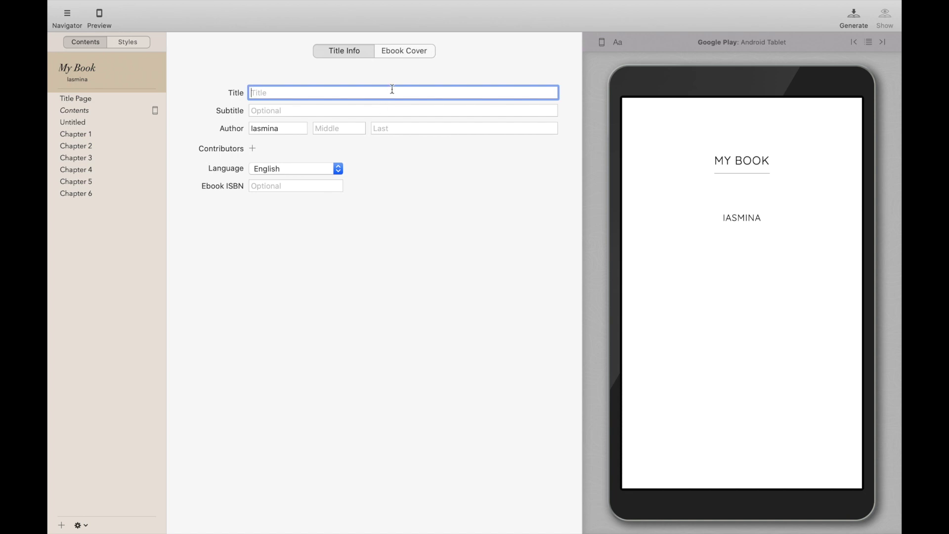
{"action": "left_click", "coordinate": [384, 110]}
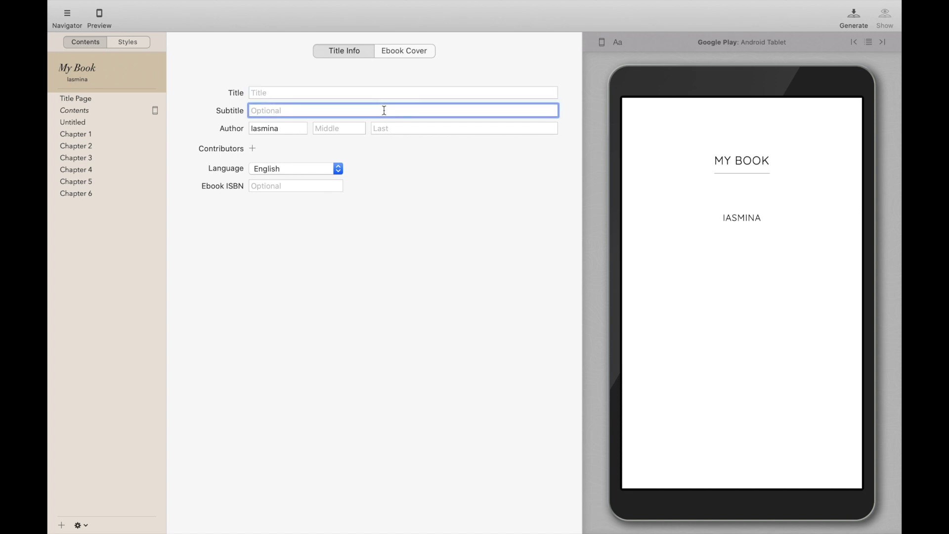
{"action": "left_click", "coordinate": [253, 149]}
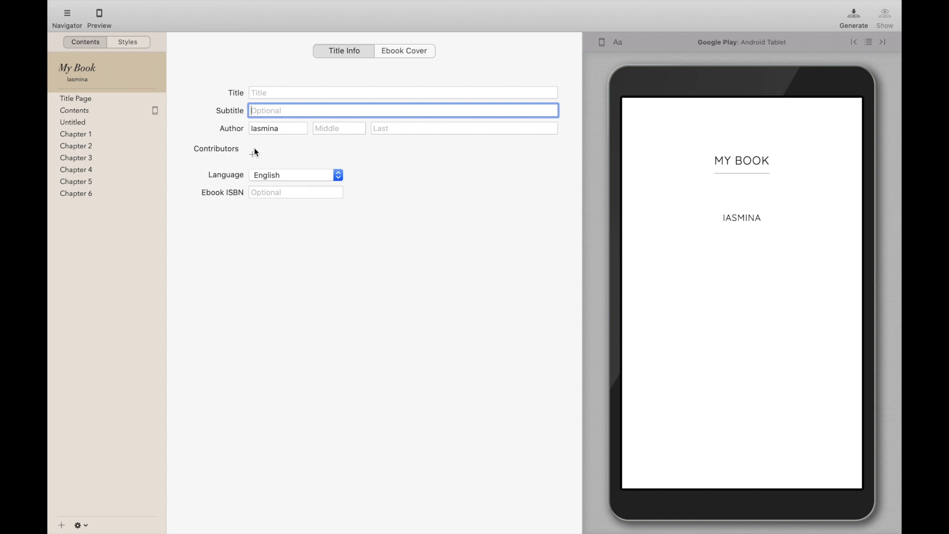
{"action": "left_click", "coordinate": [301, 216]}
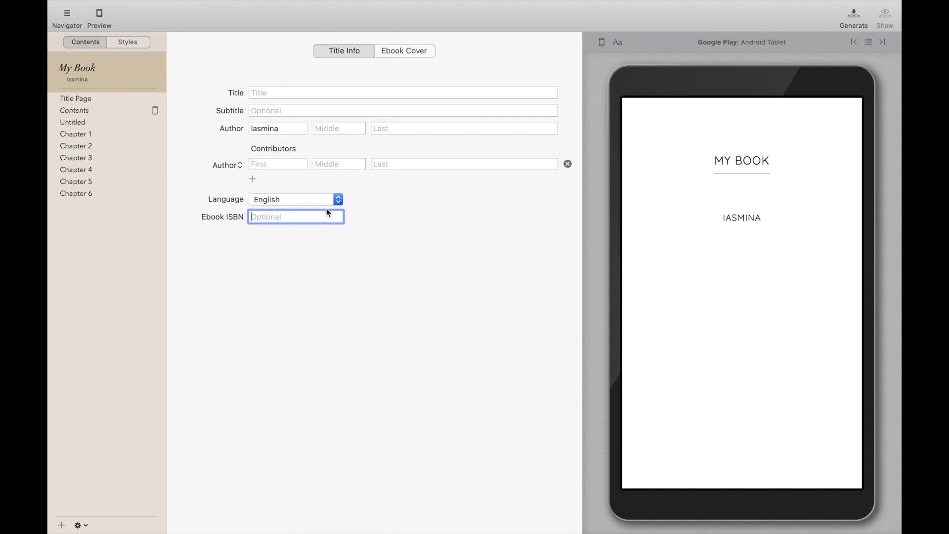
Set the ebook cover image to "book_cover_1 copy.final.png" from the "second approach" folder.
{"action": "left_click", "coordinate": [403, 53]}
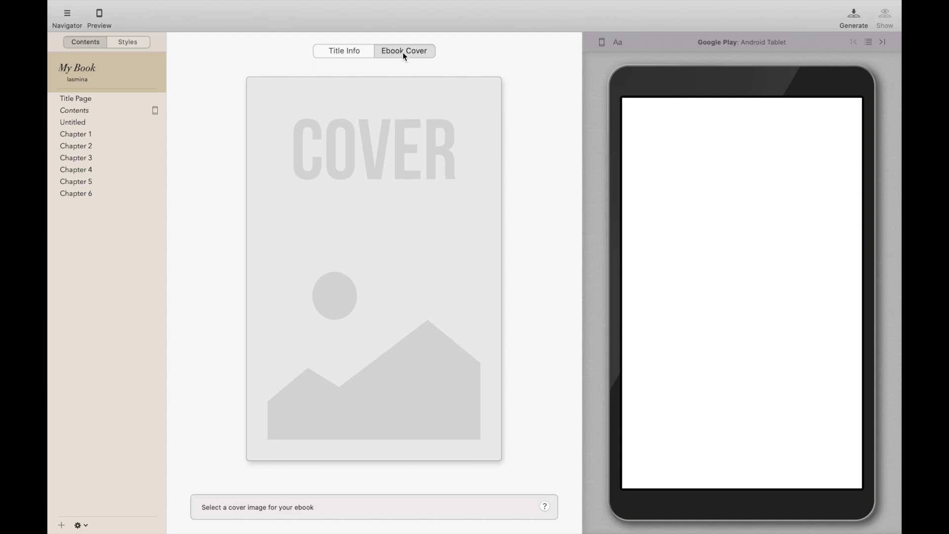
{"action": "left_click", "coordinate": [396, 174]}
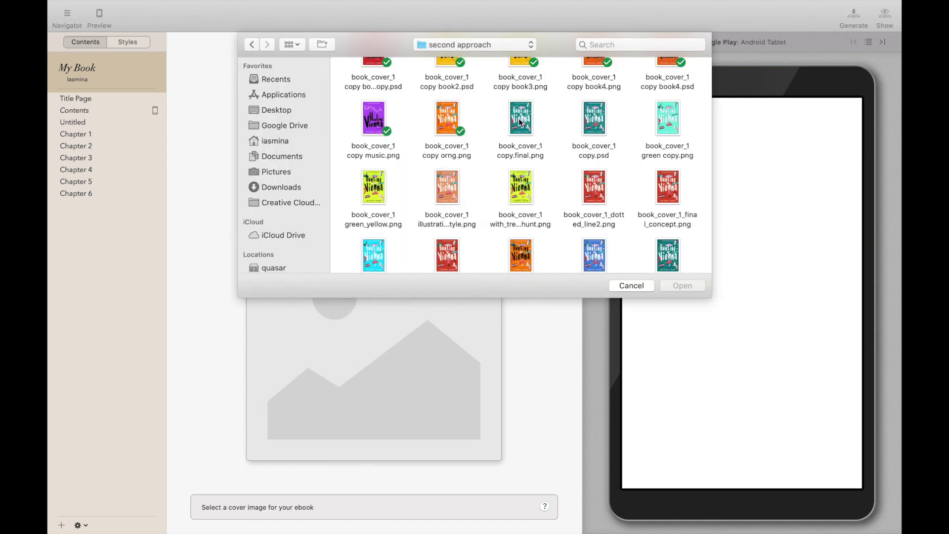
{"action": "left_click", "coordinate": [520, 122]}
{"action": "left_click", "coordinate": [684, 286]}
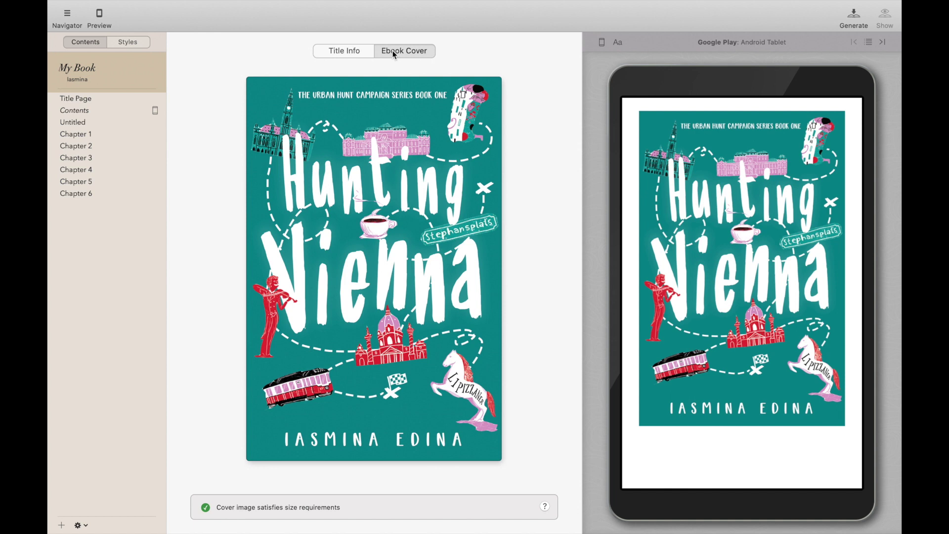
{"action": "left_click", "coordinate": [128, 101]}
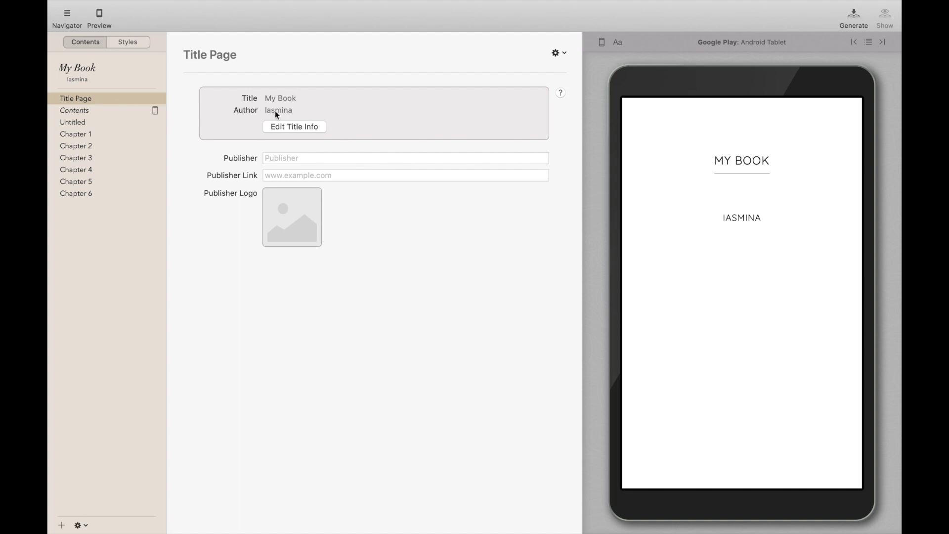
{"action": "left_click", "coordinate": [128, 89]}
{"action": "left_click", "coordinate": [95, 96]}
{"action": "left_click", "coordinate": [320, 158]}
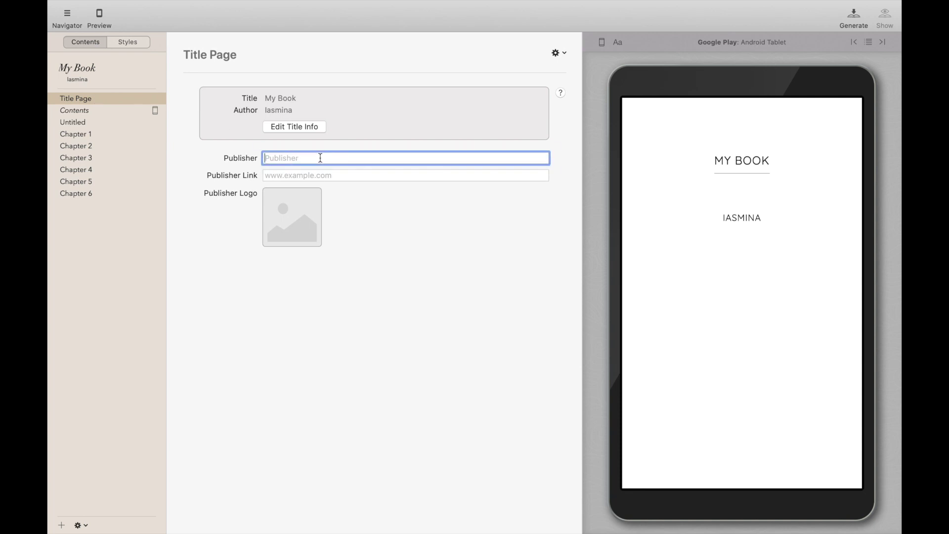
{"action": "left_click", "coordinate": [347, 175]}
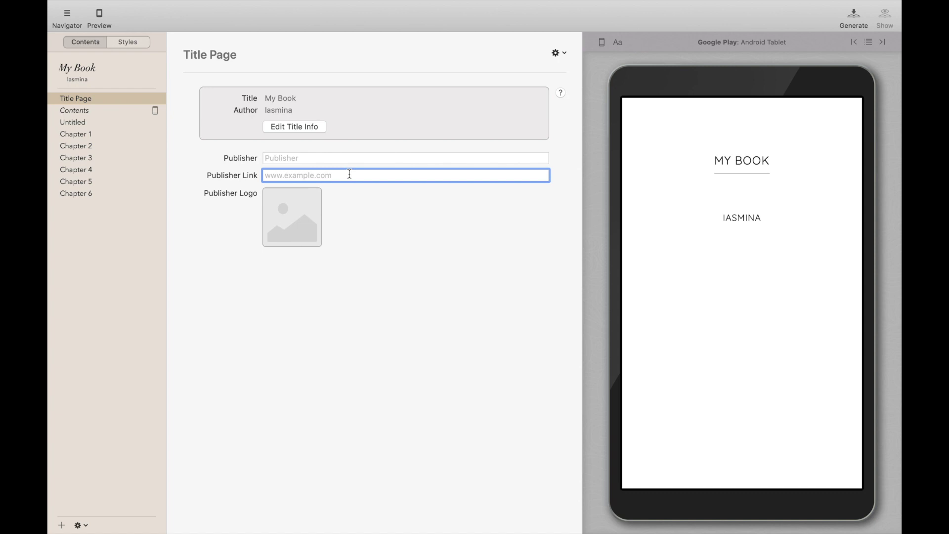
{"action": "mouse_move", "coordinate": [274, 222]}
{"action": "type", "text": "www.test.com"}
{"action": "key", "text": "shift+Tab"}
{"action": "type", "text": "Publisher"}
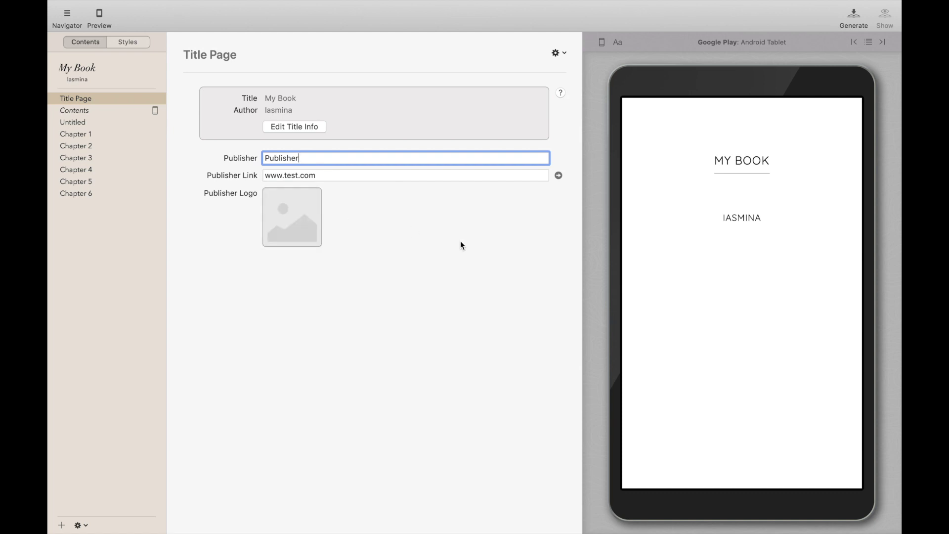
Examine the Contents, Untitled and Title Page elements, the linked chapter list in the preview, and the options available for the Title Page.
{"action": "left_click", "coordinate": [130, 109]}
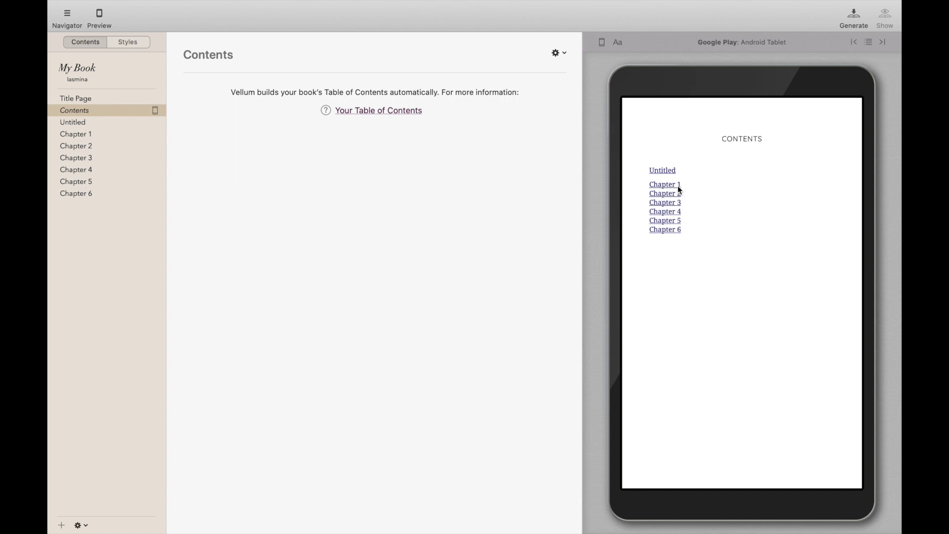
{"action": "left_click", "coordinate": [677, 230]}
{"action": "left_click", "coordinate": [74, 123]}
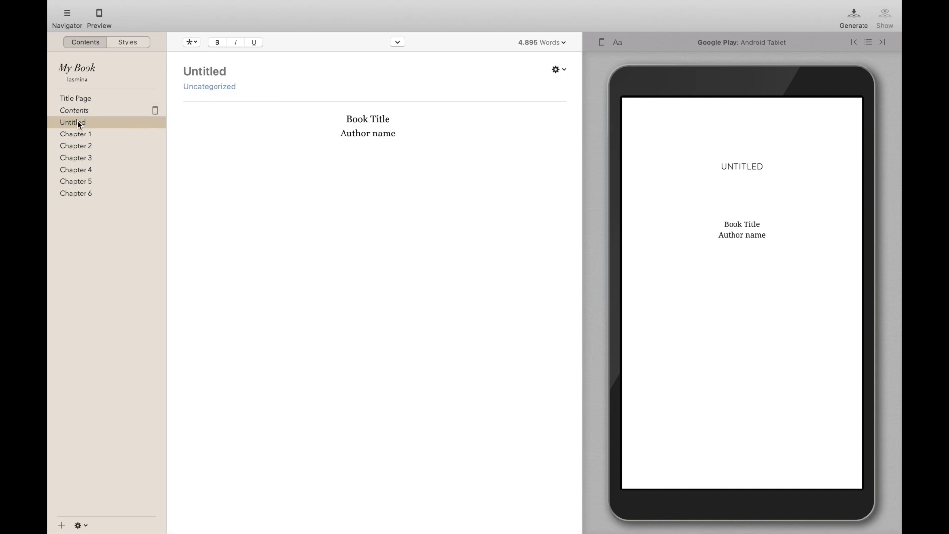
{"action": "left_click", "coordinate": [91, 100]}
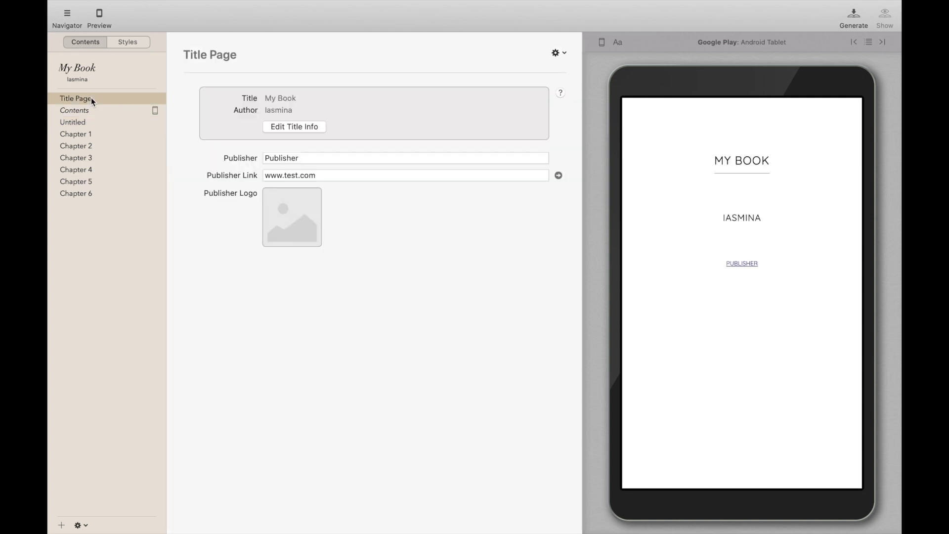
{"action": "left_click", "coordinate": [87, 112]}
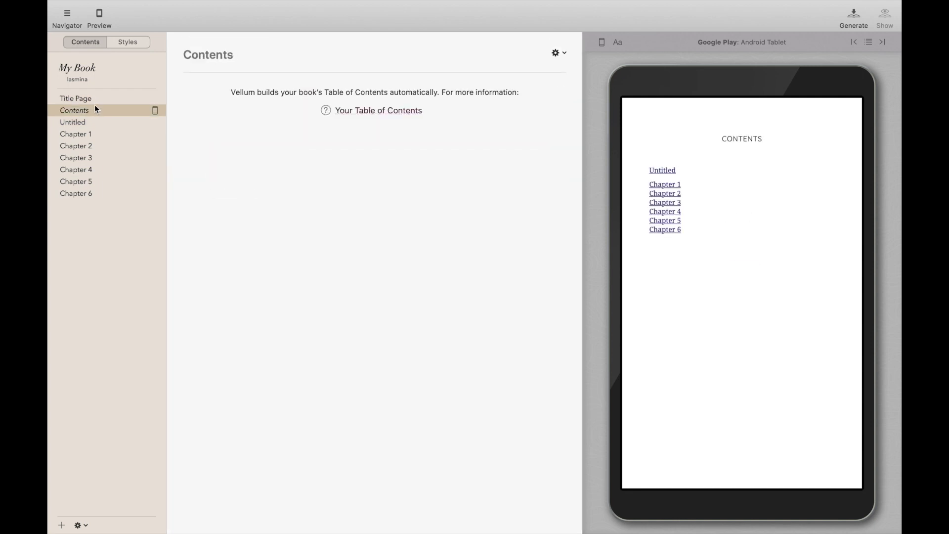
{"action": "left_click", "coordinate": [94, 100]}
{"action": "right_click", "coordinate": [95, 103]}
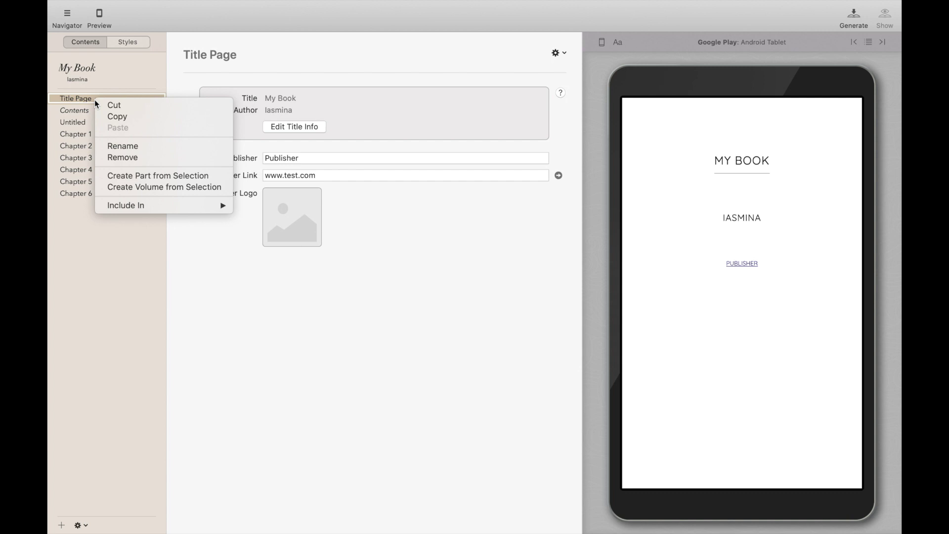
{"action": "key", "text": "Escape"}
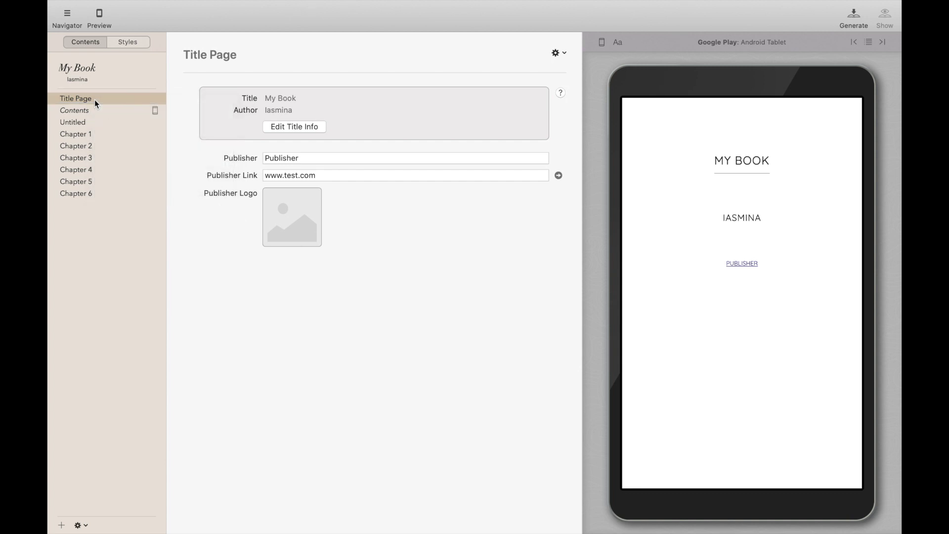
Add a Full Page Image element to the book and use "title page.png" as its image.
{"action": "left_click", "coordinate": [82, 525]}
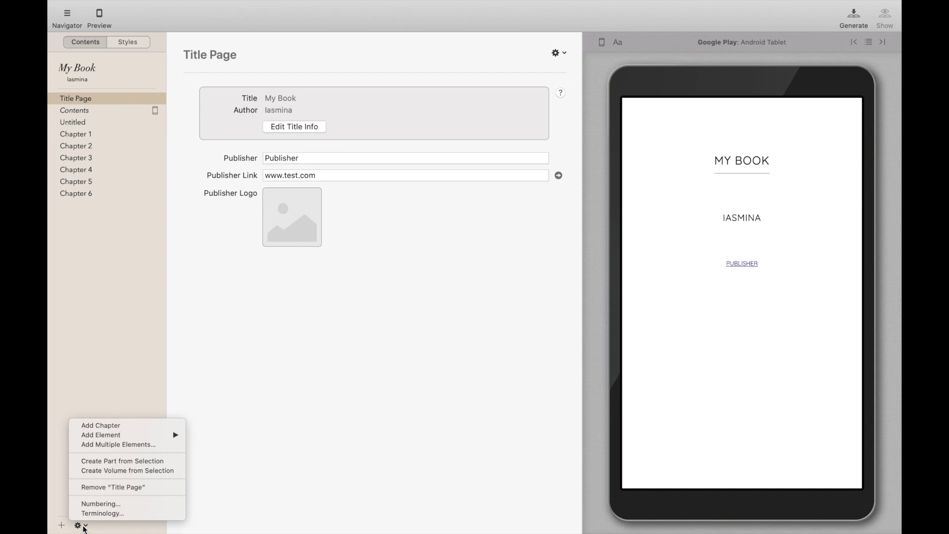
{"action": "mouse_move", "coordinate": [174, 433]}
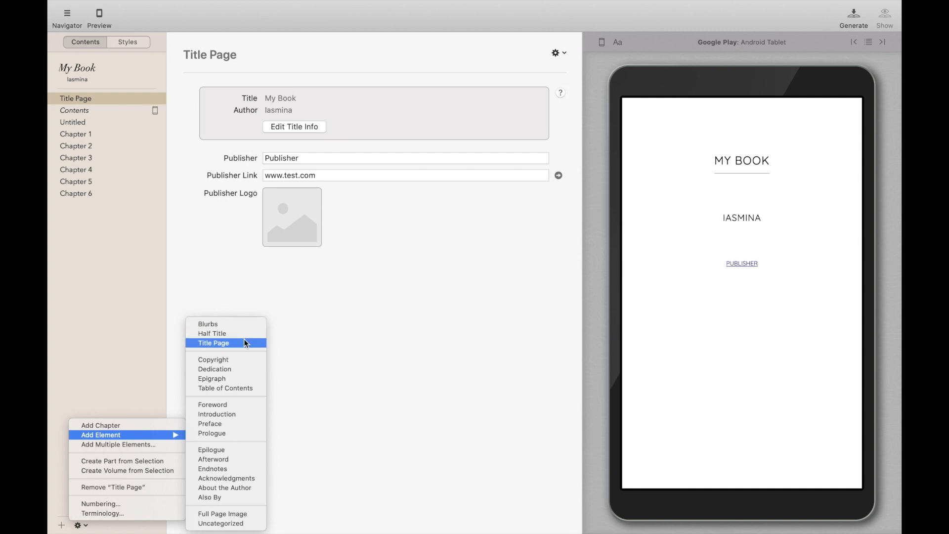
{"action": "left_click", "coordinate": [253, 515]}
{"action": "left_click", "coordinate": [319, 135]}
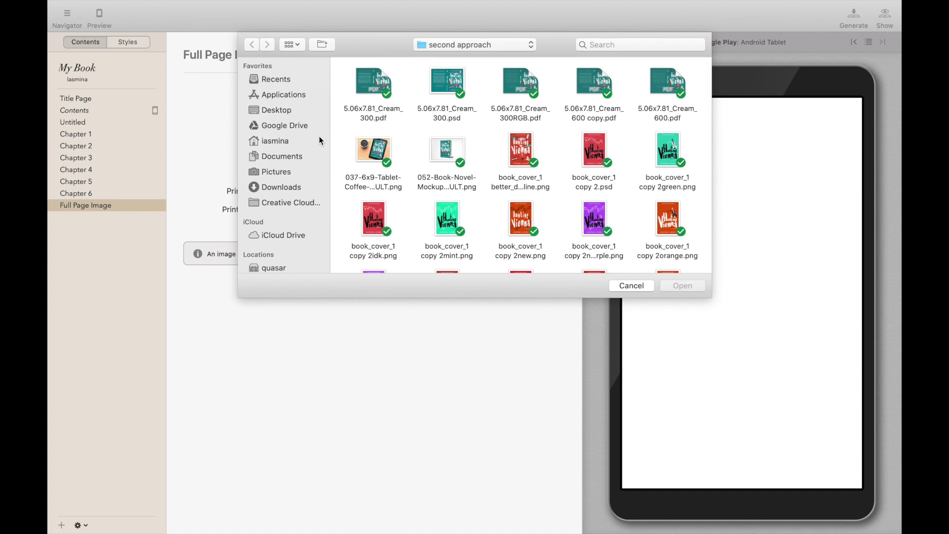
{"action": "scroll", "coordinate": [479, 148], "scroll_direction": "down", "scroll_amount": 10}
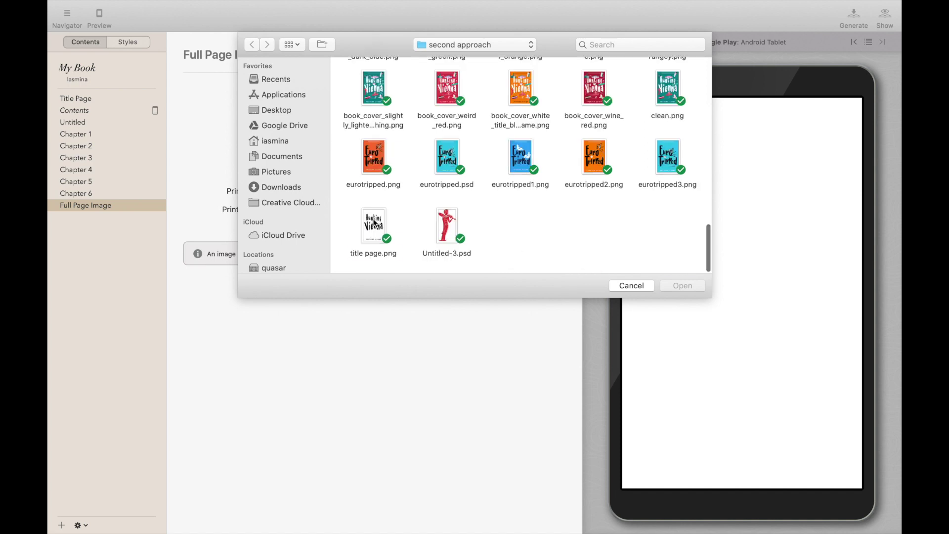
{"action": "double_click", "coordinate": [375, 223]}
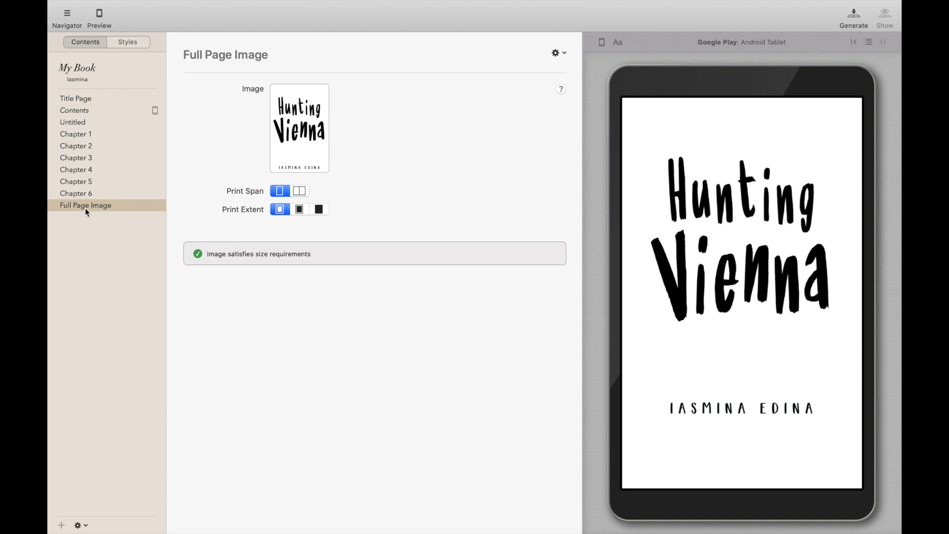
Move the Full Page Image directly below the Title Page and compare the two pages.
{"action": "left_click_drag", "start_coordinate": [99, 207], "coordinate": [98, 106]}
{"action": "left_click", "coordinate": [116, 101]}
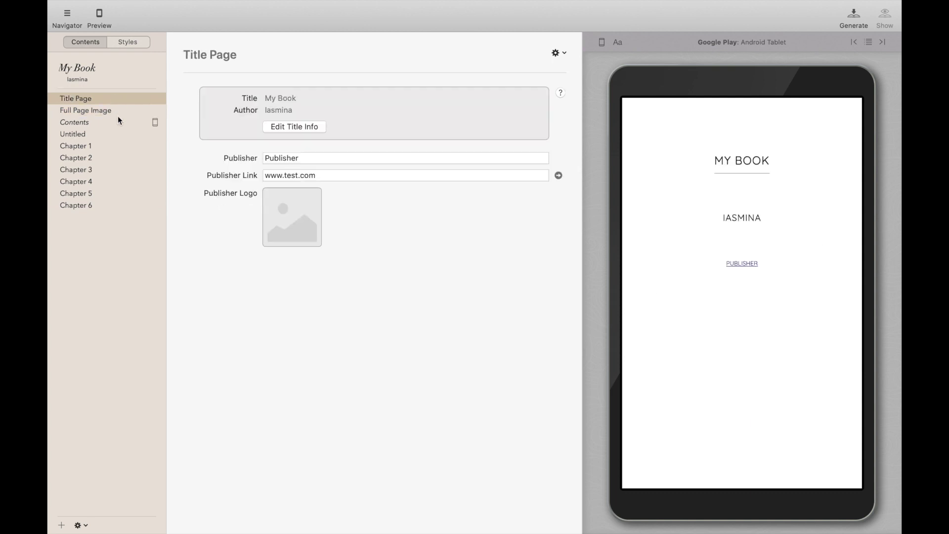
{"action": "left_click", "coordinate": [119, 111]}
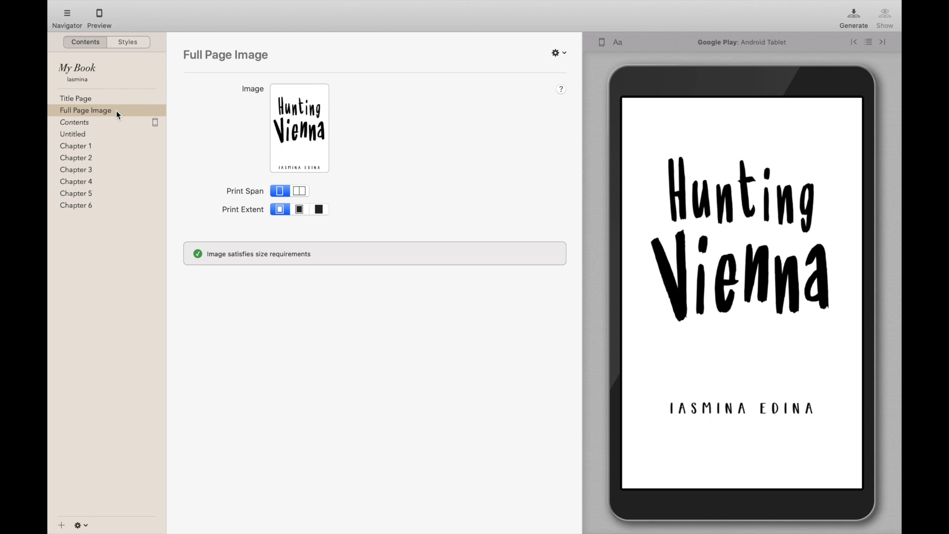
Add a Copyright element, review its default text, and place it between Full Page Image and Contents.
{"action": "left_click", "coordinate": [81, 525]}
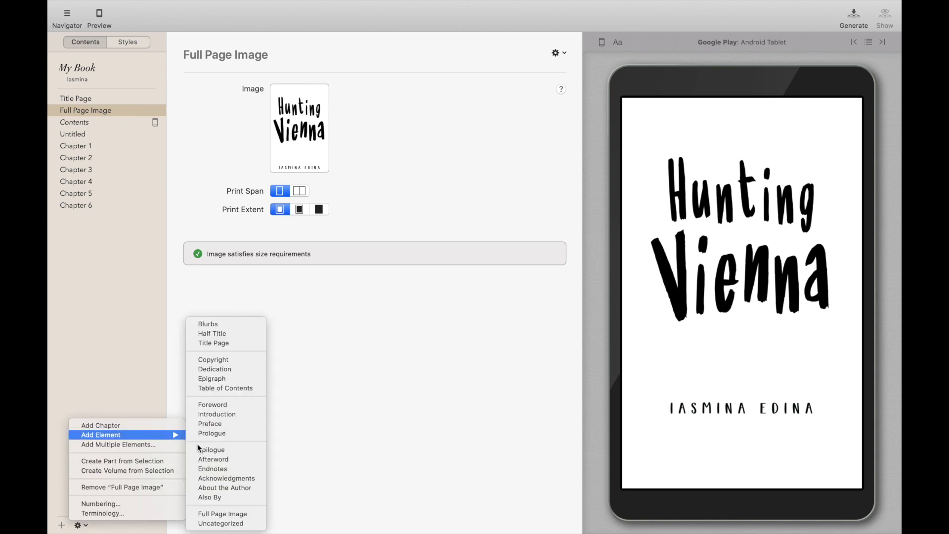
{"action": "left_click", "coordinate": [241, 359]}
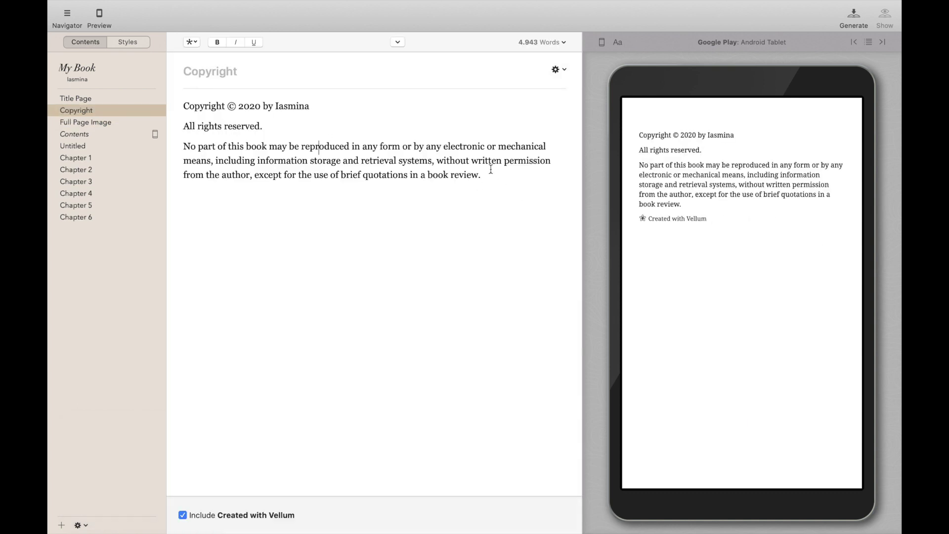
{"action": "left_click_drag", "start_coordinate": [500, 176], "coordinate": [164, 118]}
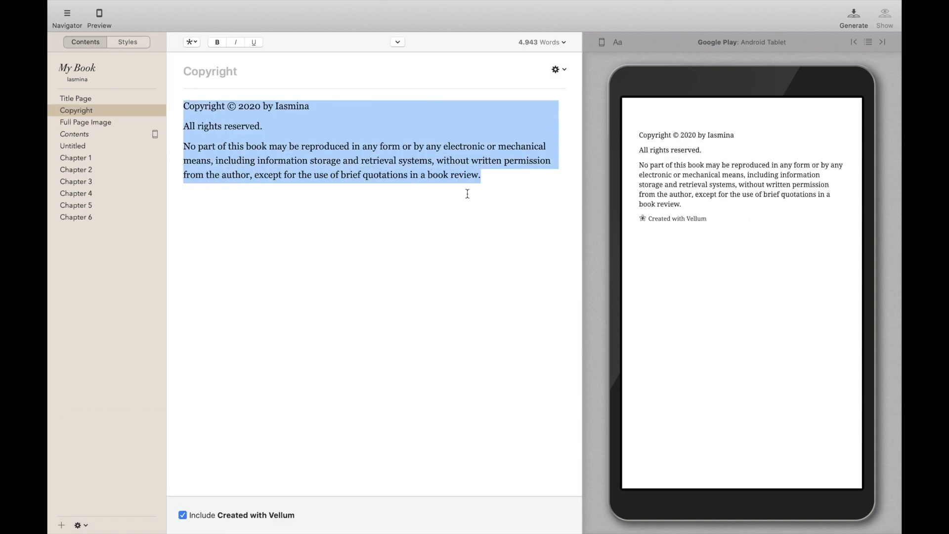
{"action": "left_click", "coordinate": [489, 176]}
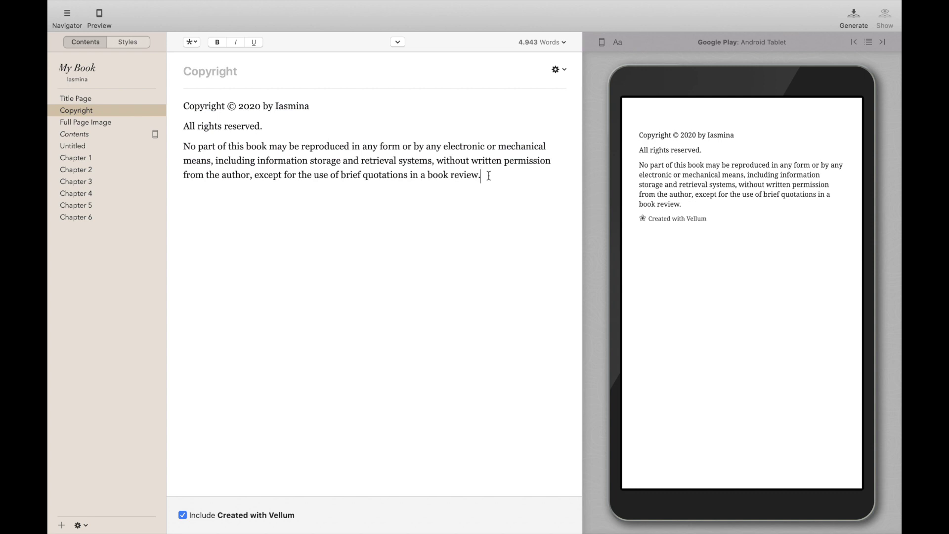
{"action": "left_click", "coordinate": [99, 135]}
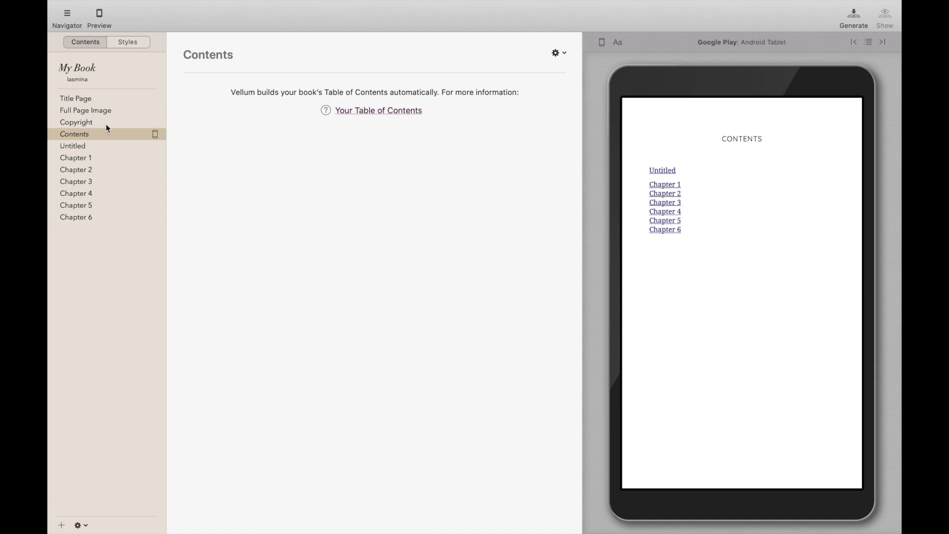
Add a Dedication element, place it directly below Copyright, and check the Contents page.
{"action": "left_click", "coordinate": [105, 124]}
{"action": "left_click", "coordinate": [79, 525]}
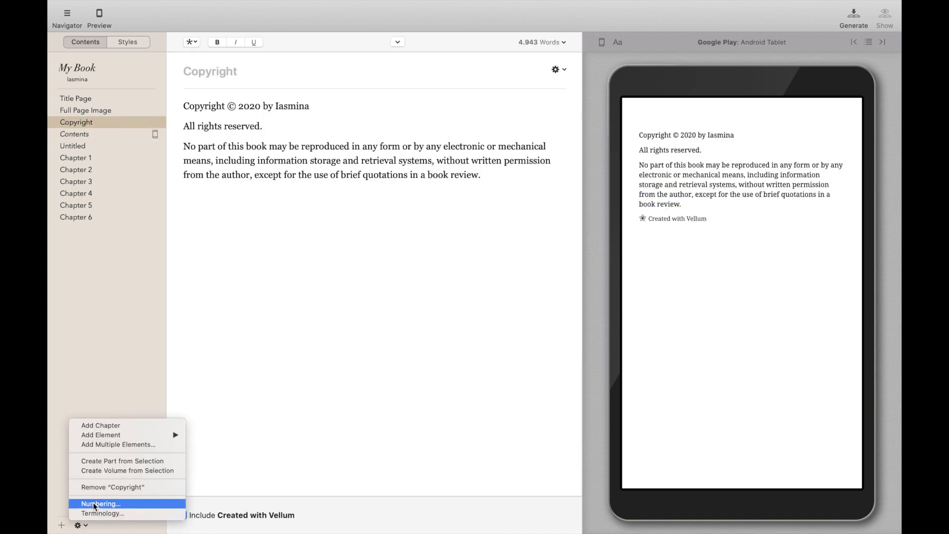
{"action": "mouse_move", "coordinate": [161, 435]}
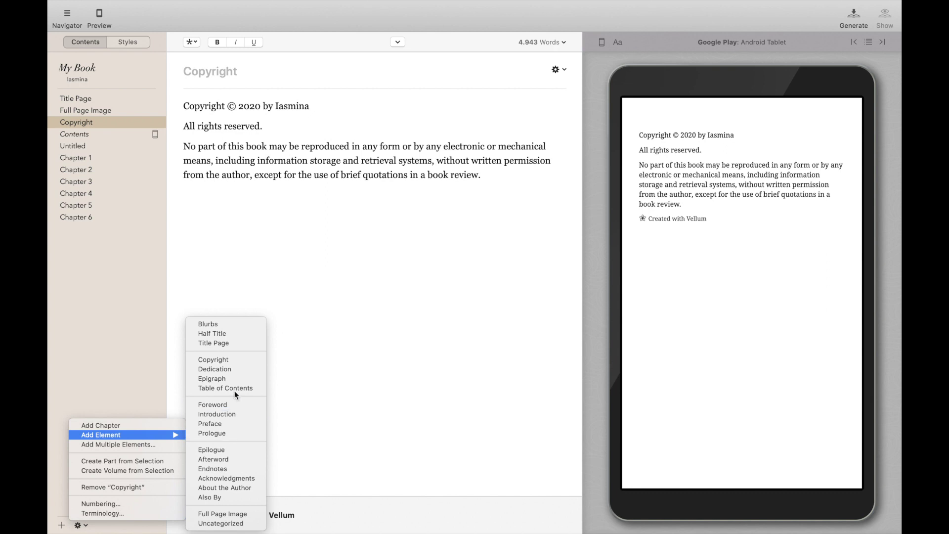
{"action": "left_click", "coordinate": [238, 369]}
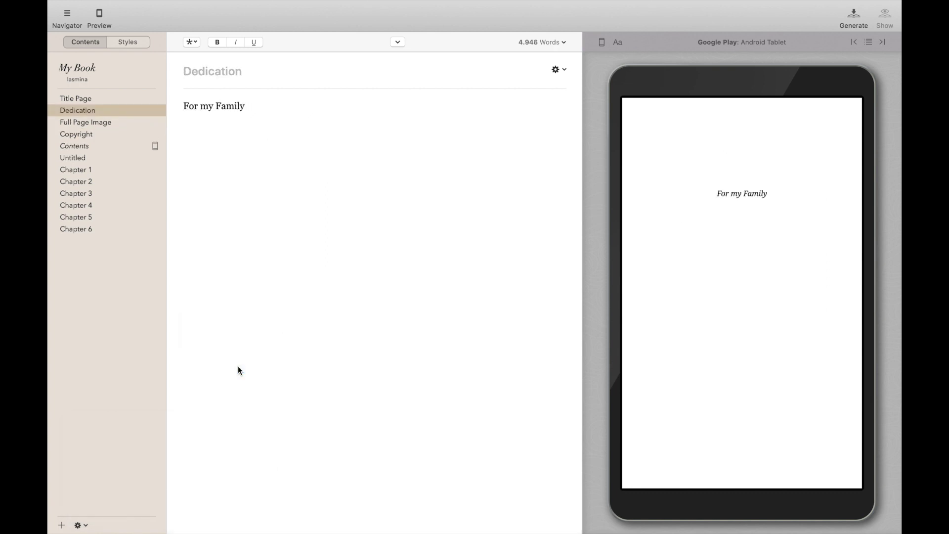
{"action": "left_click", "coordinate": [286, 75]}
{"action": "left_click", "coordinate": [283, 105]}
{"action": "left_click_drag", "start_coordinate": [102, 108], "coordinate": [102, 138]}
{"action": "left_click", "coordinate": [135, 146]}
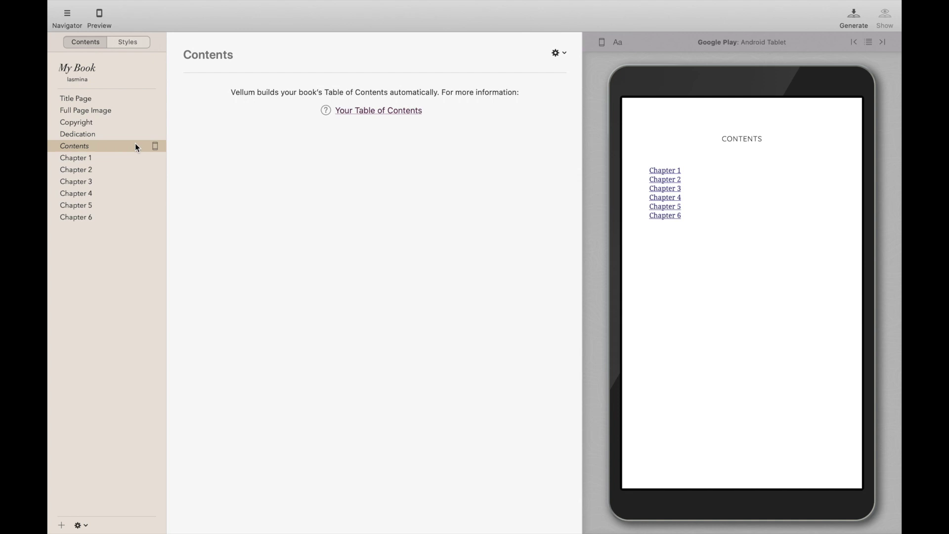
With Chapter 1 in the preview, compare the Trace book style's heading variations and choose the underlined "Chapter One" heading.
{"action": "left_click", "coordinate": [111, 158]}
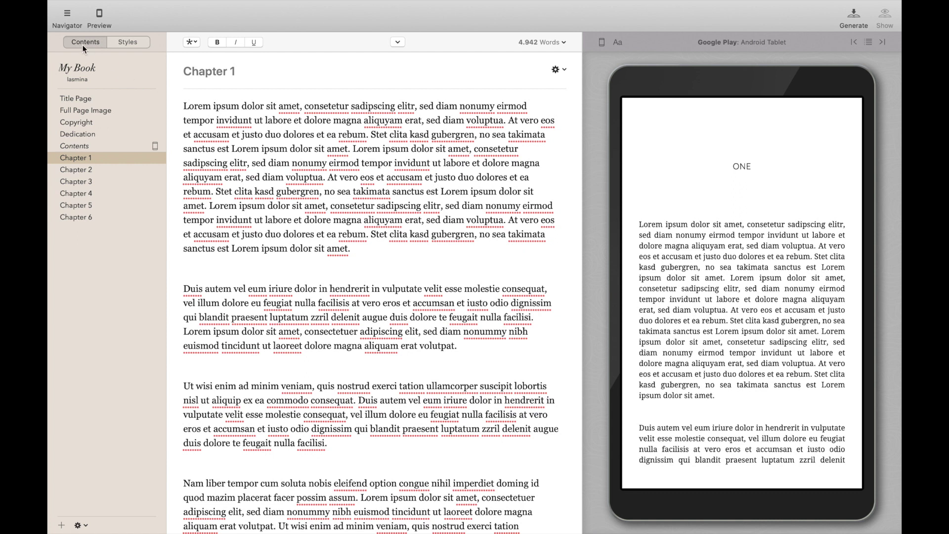
{"action": "left_click", "coordinate": [141, 42]}
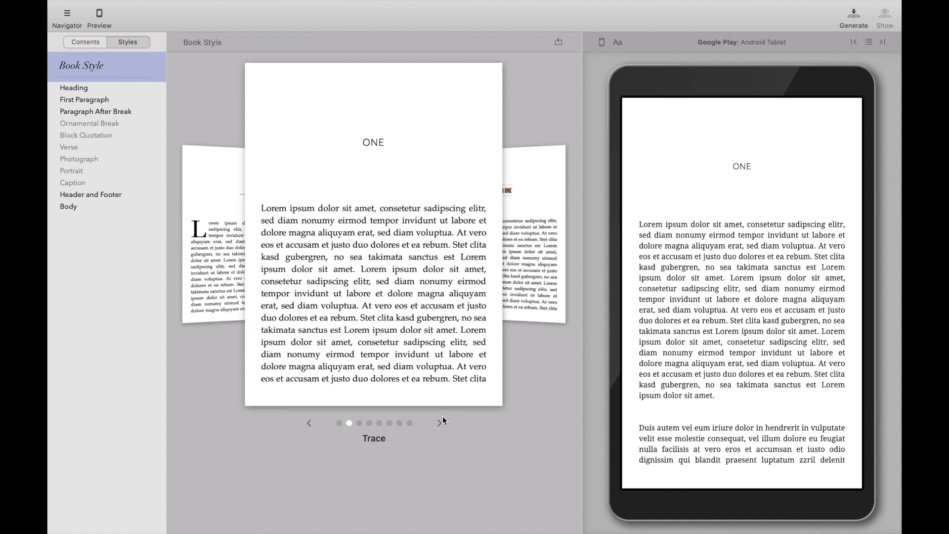
{"action": "left_click", "coordinate": [121, 93]}
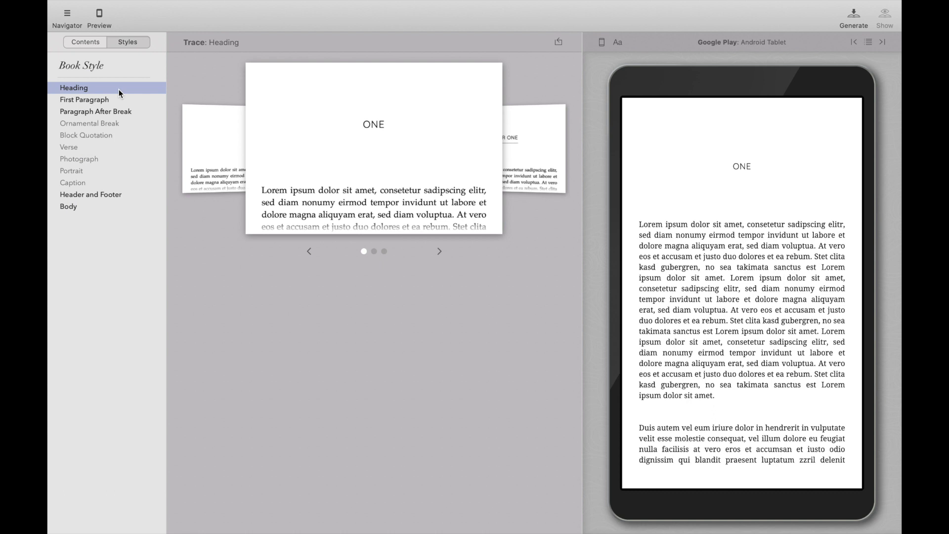
{"action": "left_click", "coordinate": [375, 252]}
{"action": "left_click", "coordinate": [384, 252]}
{"action": "left_click", "coordinate": [374, 252]}
{"action": "left_click", "coordinate": [438, 254]}
{"action": "left_click", "coordinate": [438, 254]}
{"action": "left_click", "coordinate": [310, 252]}
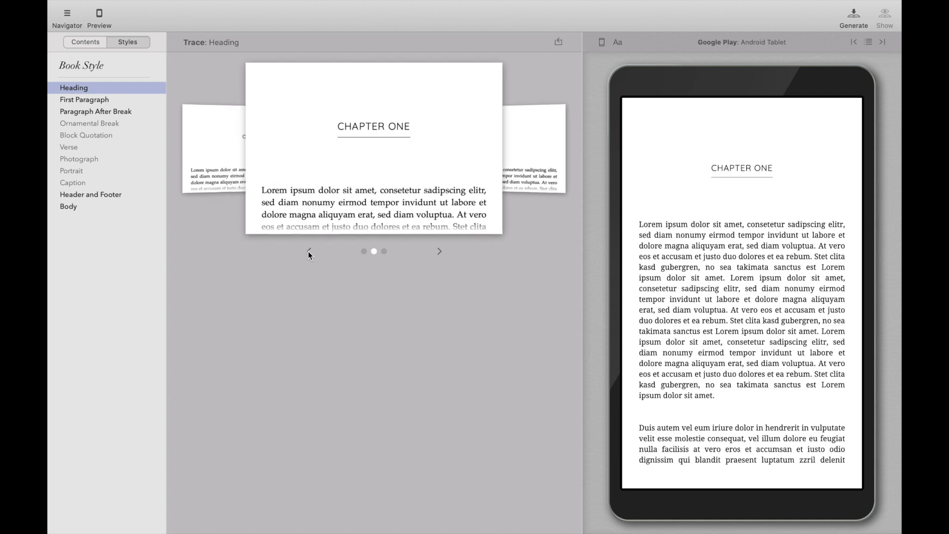
{"action": "left_click", "coordinate": [308, 252]}
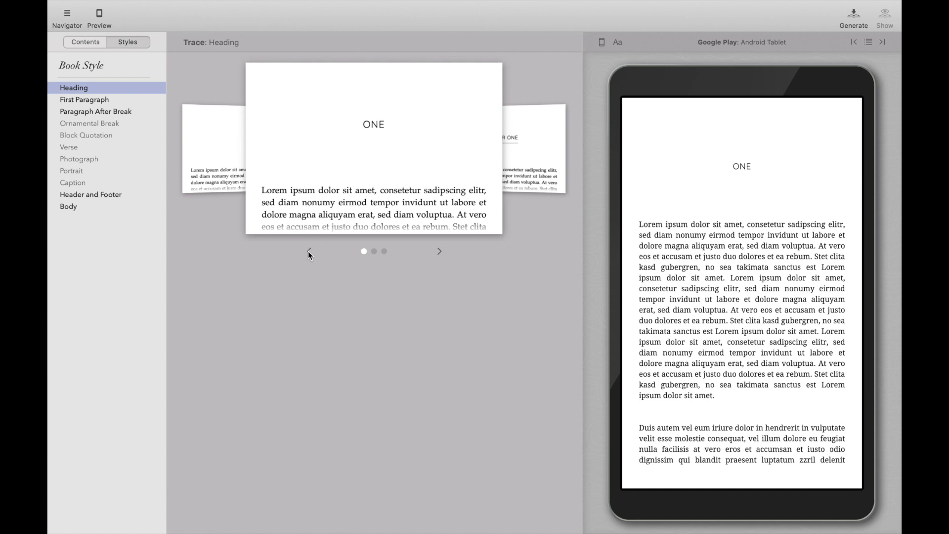
{"action": "left_click", "coordinate": [440, 251]}
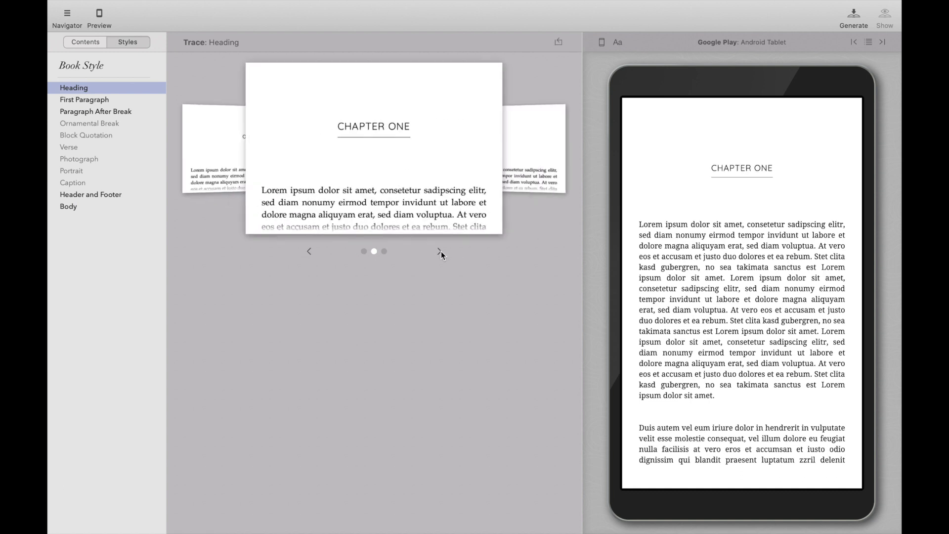
Compare the remaining Trace heading variations and choose the plain "ONE" heading without an underline.
{"action": "left_click", "coordinate": [440, 252]}
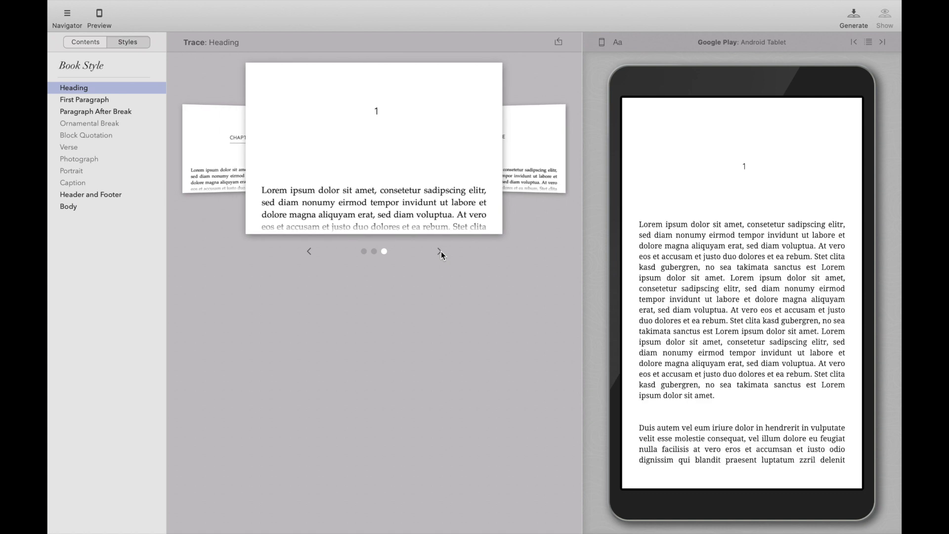
{"action": "left_click", "coordinate": [309, 251]}
{"action": "left_click", "coordinate": [309, 251]}
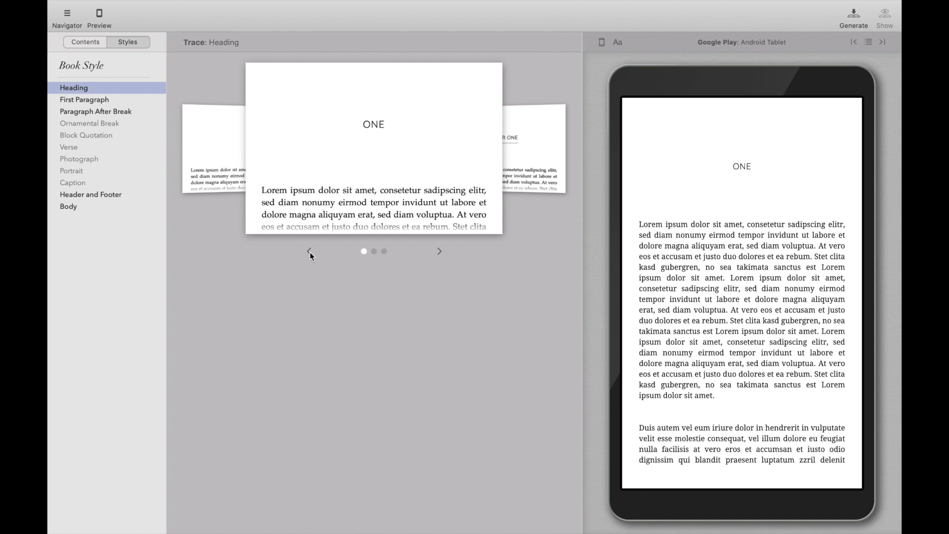
Go through the First Paragraph variations, including the drop caps, and return to the plain paragraph.
{"action": "left_click", "coordinate": [151, 100]}
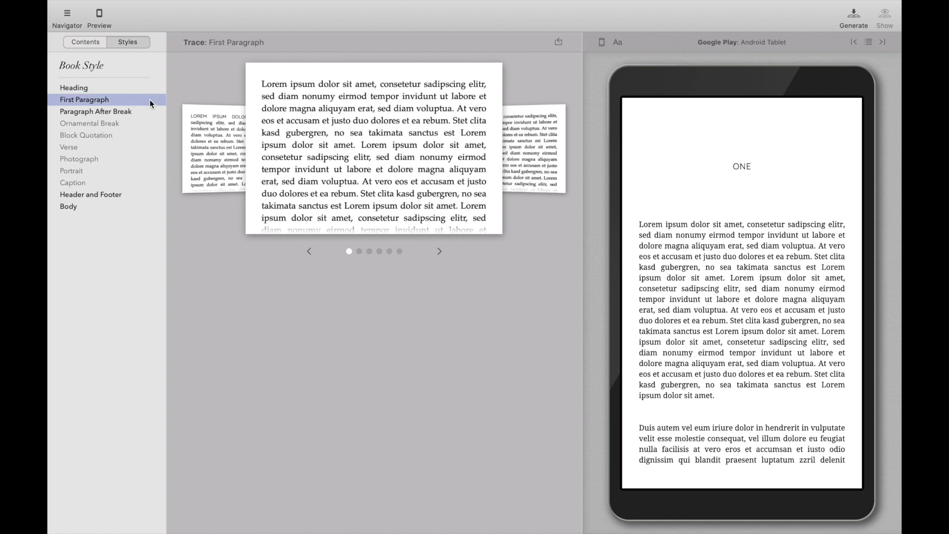
{"action": "left_click", "coordinate": [439, 251]}
{"action": "left_click", "coordinate": [439, 251]}
{"action": "left_click", "coordinate": [439, 251]}
{"action": "left_click", "coordinate": [439, 252]}
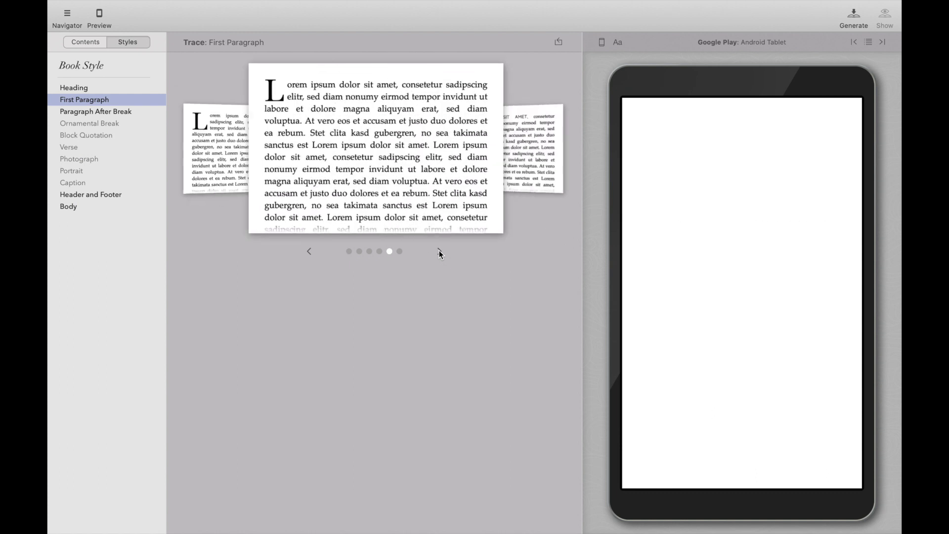
{"action": "left_click", "coordinate": [439, 251]}
{"action": "left_click", "coordinate": [439, 251]}
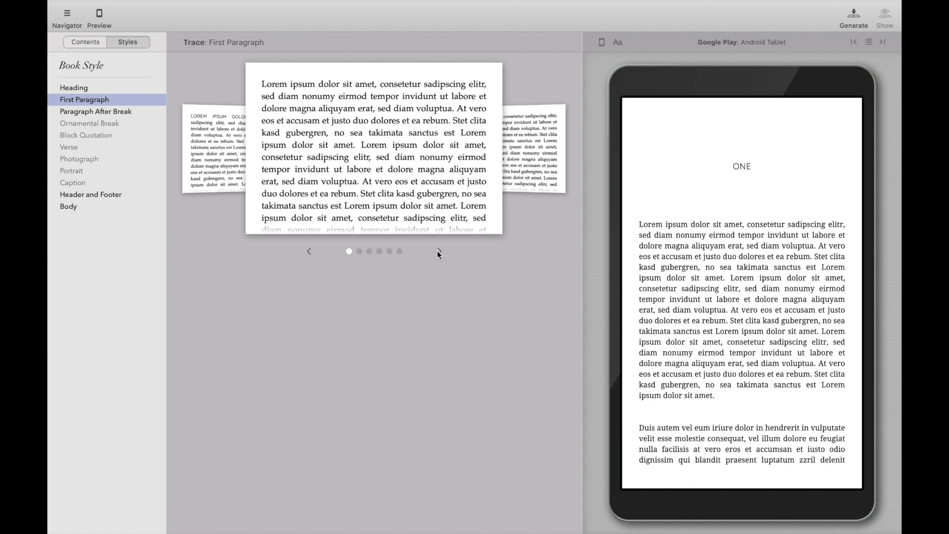
Compare the Paragraph After Break variations, including small capitals, and return to the plain one.
{"action": "left_click", "coordinate": [134, 112]}
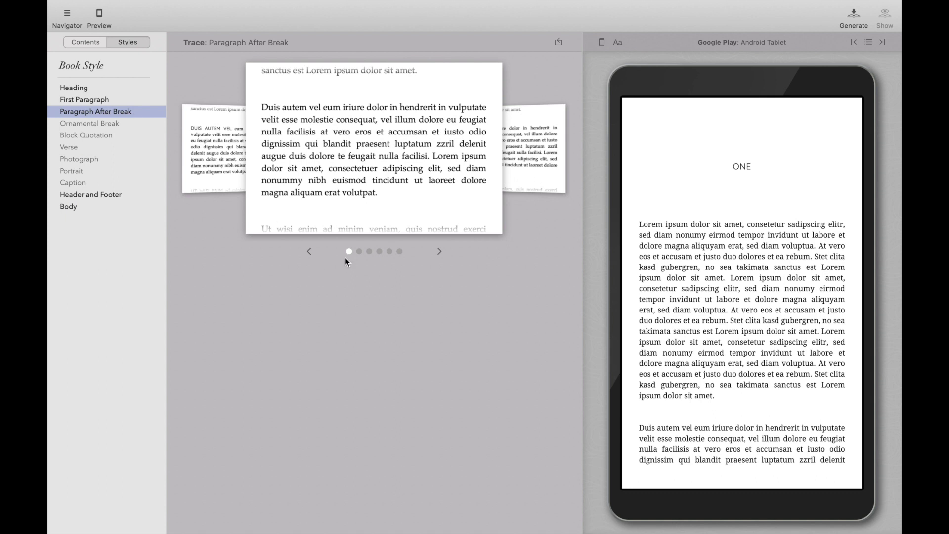
{"action": "left_click", "coordinate": [438, 250]}
{"action": "left_click", "coordinate": [438, 250]}
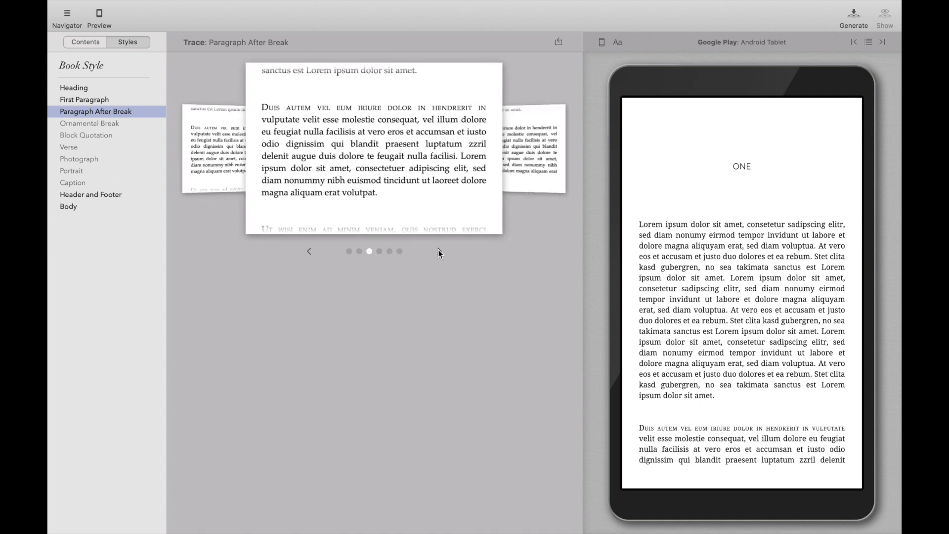
{"action": "left_click", "coordinate": [438, 250]}
{"action": "left_click", "coordinate": [438, 250]}
{"action": "left_click", "coordinate": [438, 250]}
{"action": "left_click", "coordinate": [438, 250]}
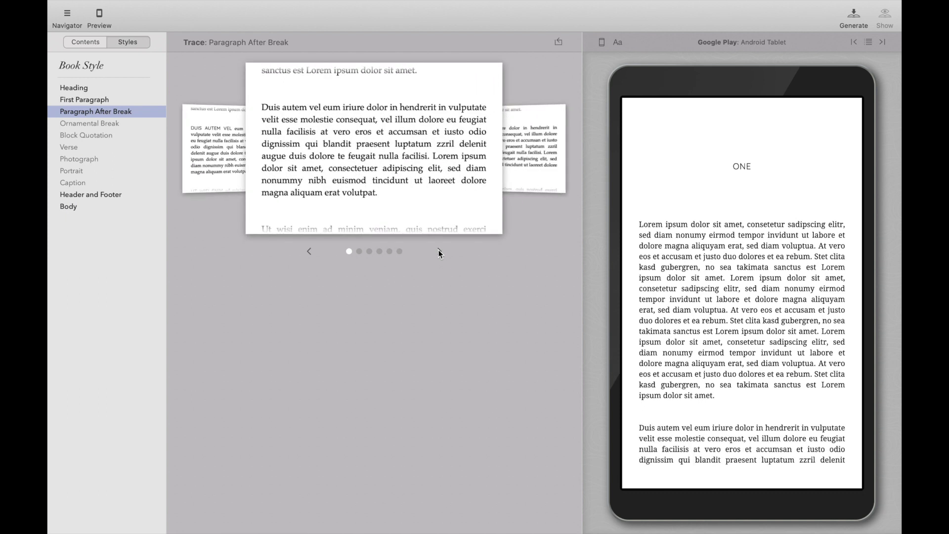
Compare the Ornamental Break variations and choose the three-asterisk ornament instead of the snowflake.
{"action": "left_click", "coordinate": [103, 123]}
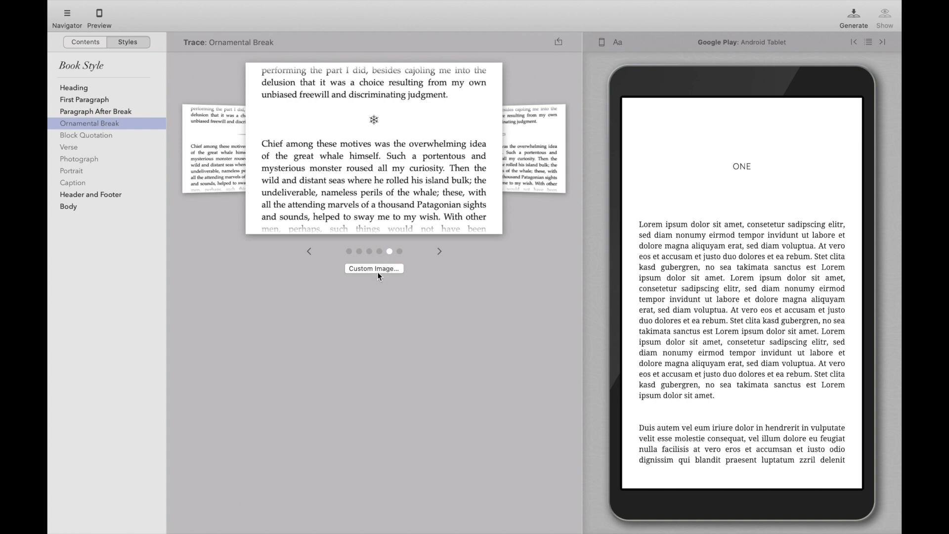
{"action": "left_click", "coordinate": [309, 251]}
{"action": "left_click", "coordinate": [310, 251]}
{"action": "left_click", "coordinate": [309, 251]}
{"action": "left_click", "coordinate": [310, 252]}
Compare the Block Quotation variation with a large quotation mark and keep the one framed by horizontal lines.
{"action": "left_click", "coordinate": [121, 136]}
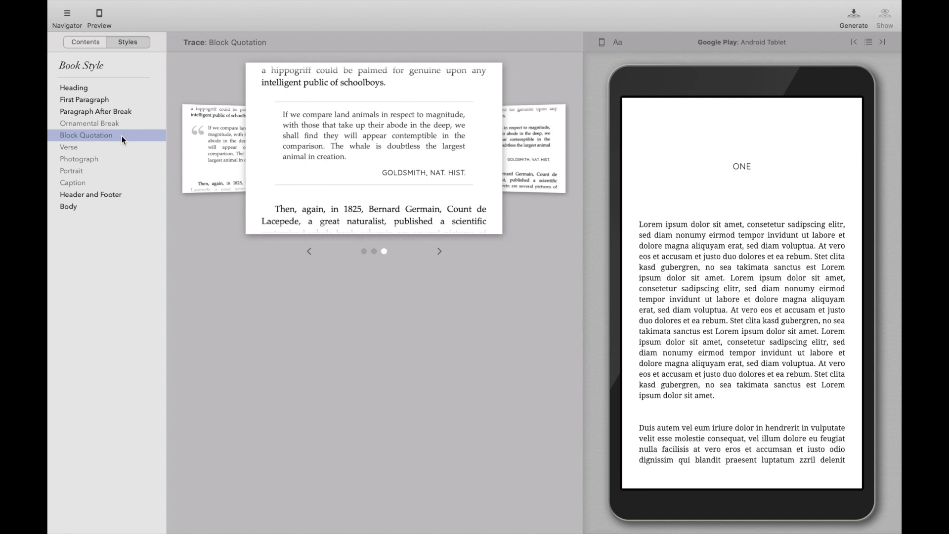
{"action": "left_click", "coordinate": [310, 252]}
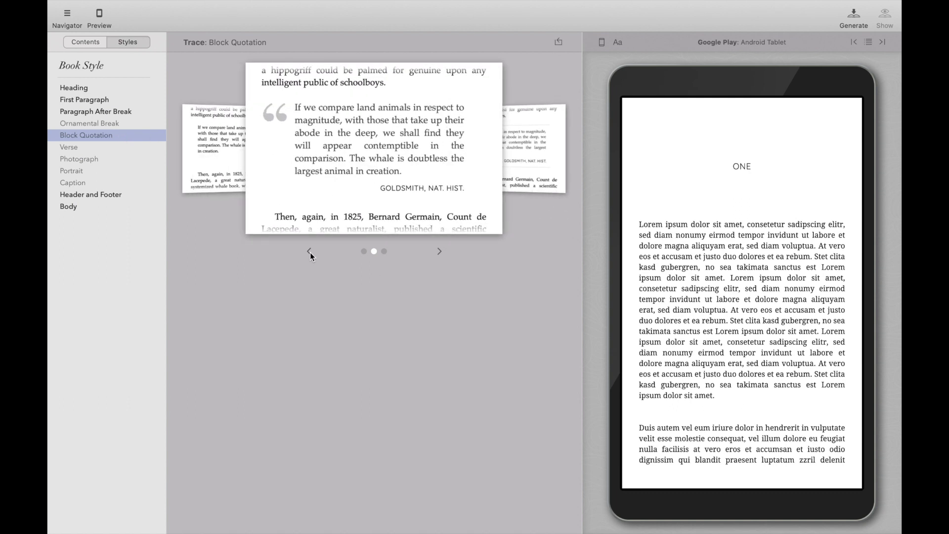
{"action": "left_click", "coordinate": [439, 252]}
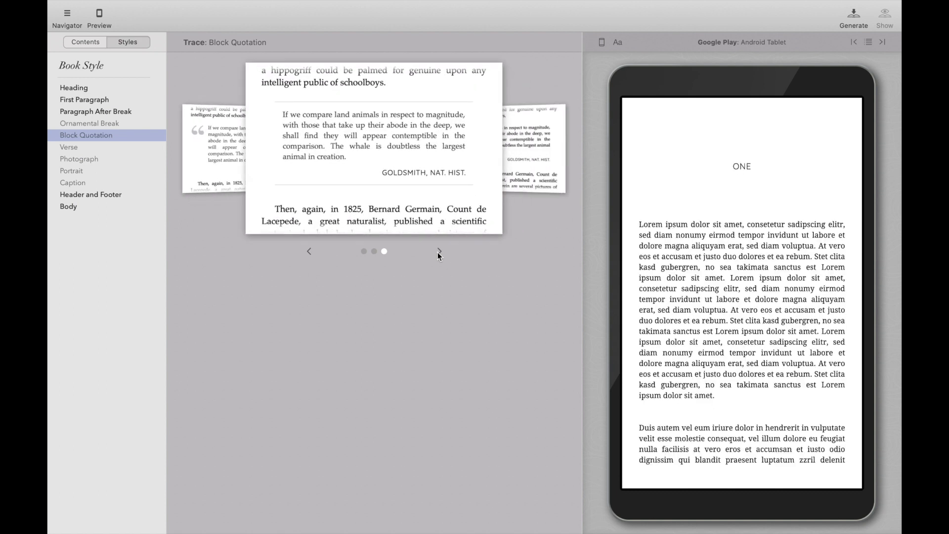
Review the Trace style options for Verse, Photograph, Portrait and Caption.
{"action": "left_click", "coordinate": [123, 151]}
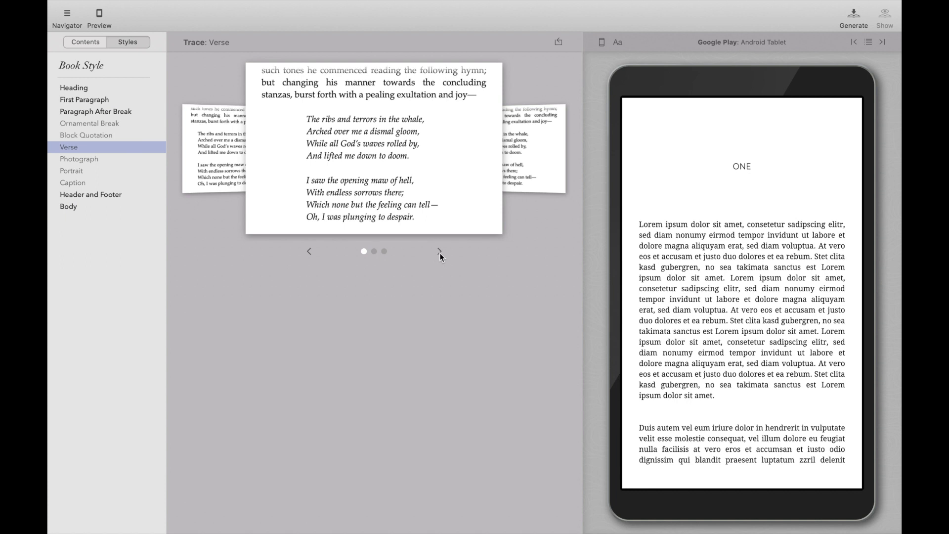
{"action": "left_click", "coordinate": [440, 252]}
{"action": "left_click", "coordinate": [114, 160]}
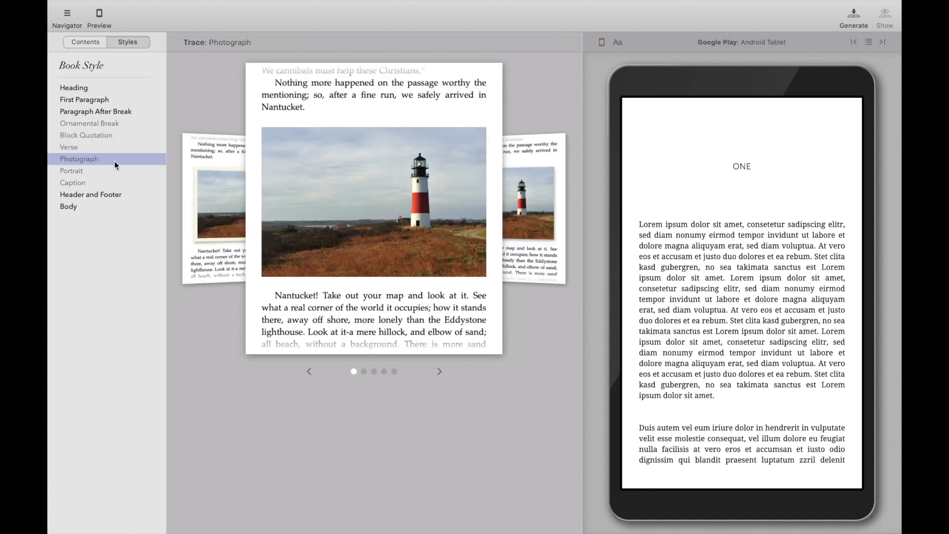
{"action": "left_click", "coordinate": [104, 170]}
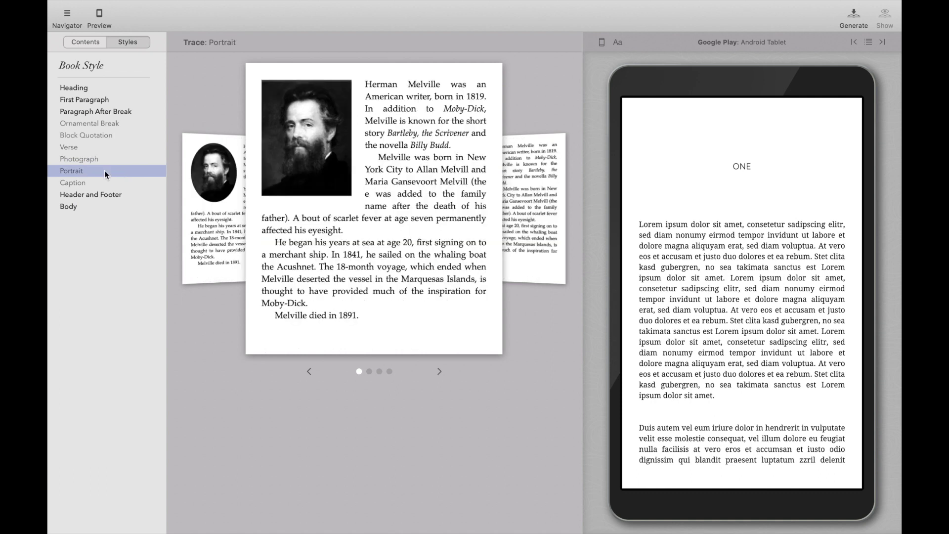
{"action": "left_click", "coordinate": [99, 182]}
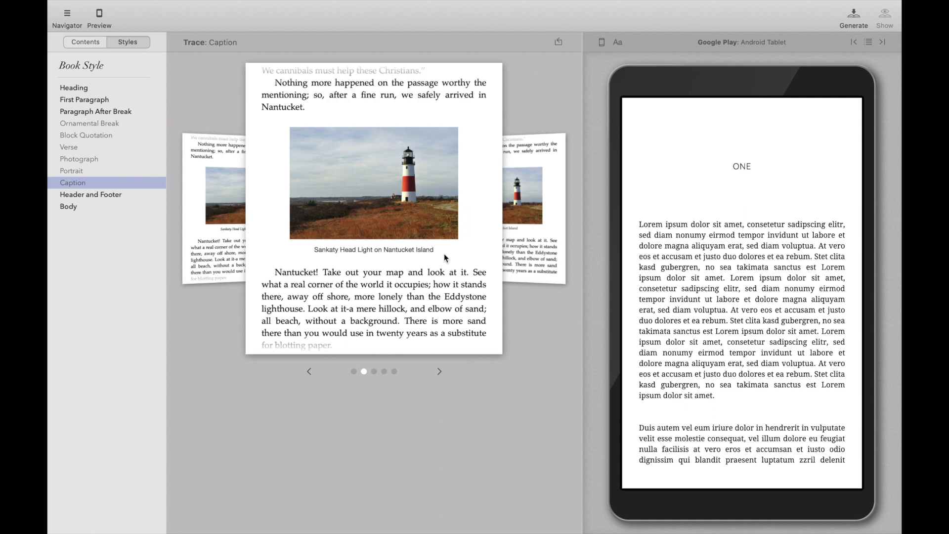
Compare the Header and Footer layouts that combine author, title and page number in different positions.
{"action": "left_click", "coordinate": [96, 195]}
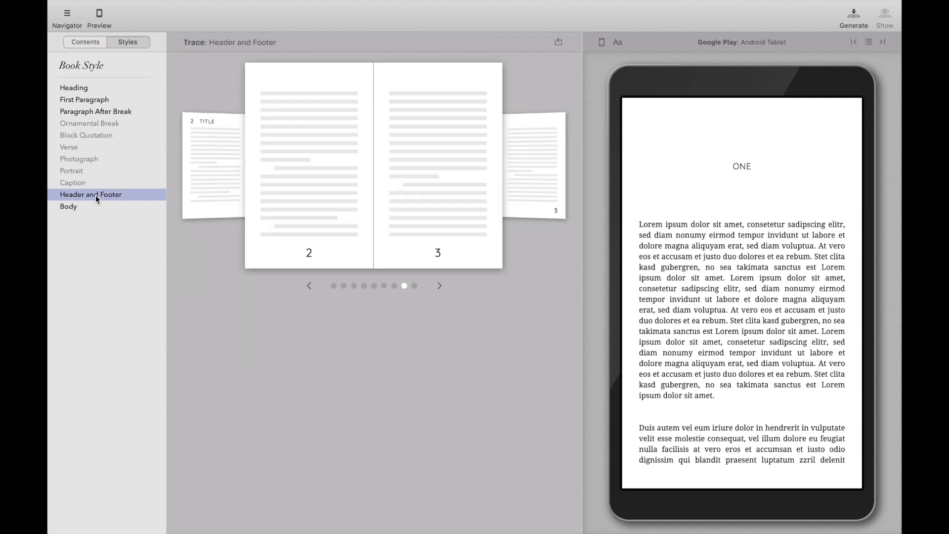
{"action": "left_click", "coordinate": [307, 286]}
{"action": "left_click", "coordinate": [310, 287]}
{"action": "left_click", "coordinate": [311, 286]}
{"action": "left_click", "coordinate": [311, 286]}
{"action": "left_click", "coordinate": [310, 287]}
{"action": "left_click", "coordinate": [311, 287]}
{"action": "left_click", "coordinate": [310, 287]}
{"action": "left_click", "coordinate": [439, 285]}
{"action": "left_click", "coordinate": [440, 285]}
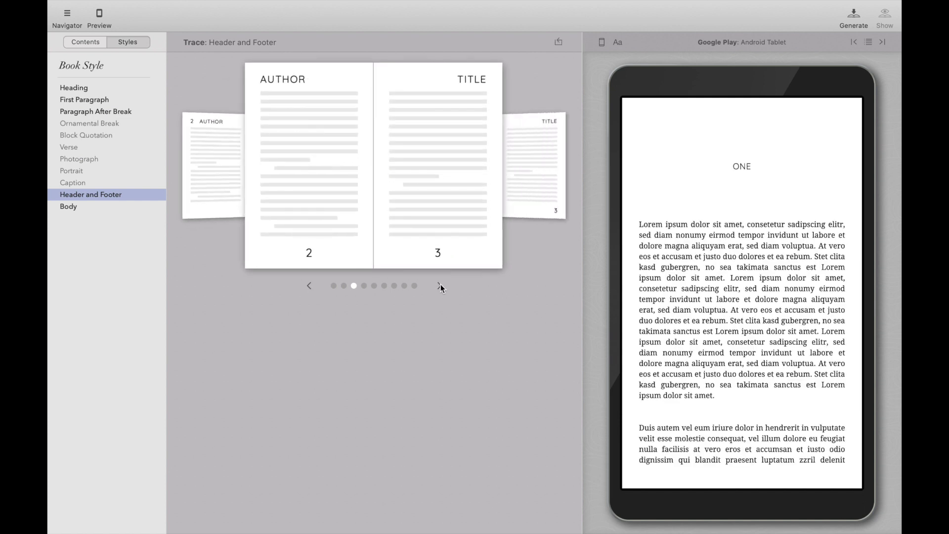
{"action": "left_click", "coordinate": [440, 285]}
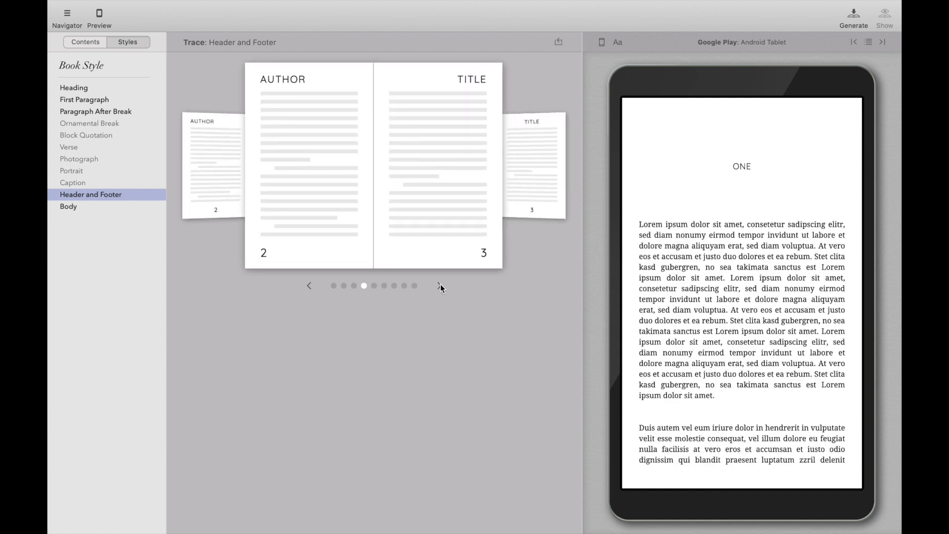
{"action": "left_click", "coordinate": [440, 285]}
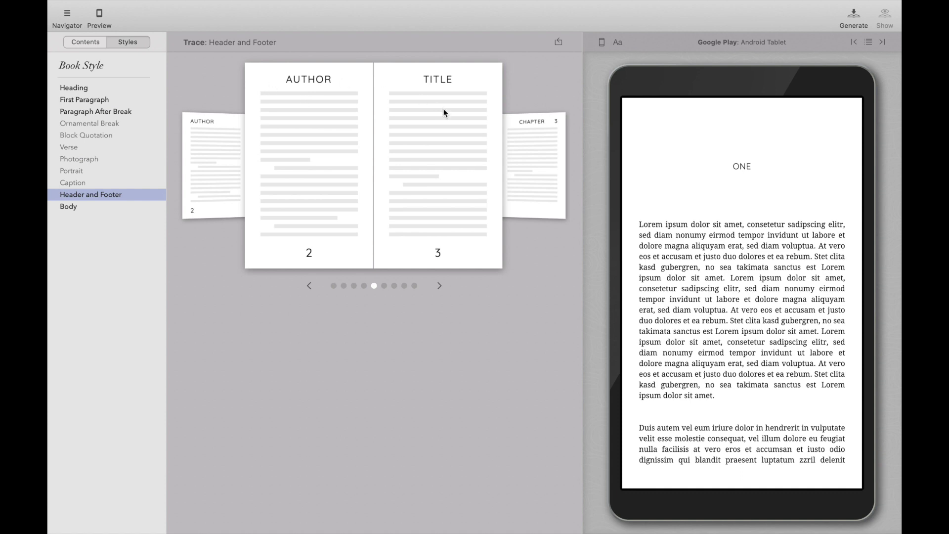
Choose the Header and Footer layout with no header text and centred page numbers at the page bottoms.
{"action": "left_click", "coordinate": [309, 286]}
{"action": "left_click", "coordinate": [308, 286]}
{"action": "left_click", "coordinate": [309, 286]}
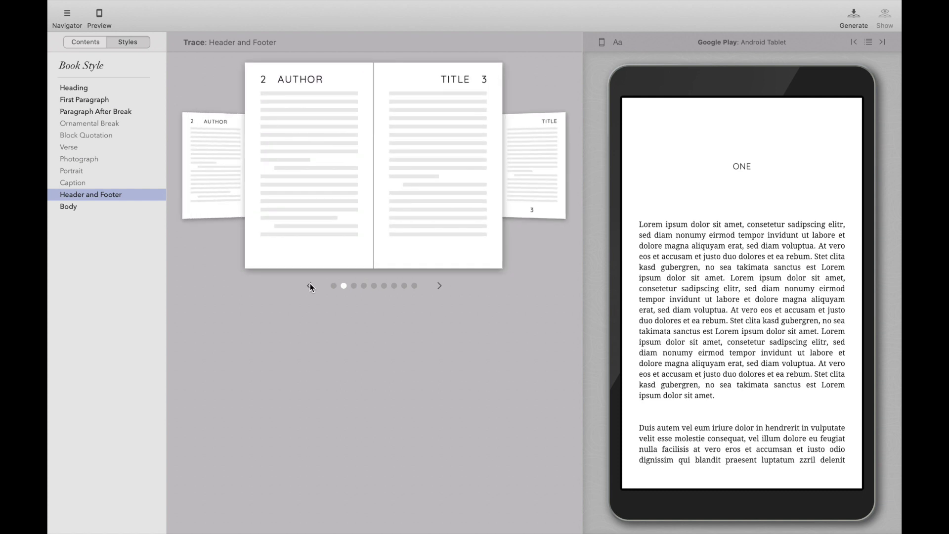
{"action": "left_click", "coordinate": [310, 286]}
{"action": "left_click", "coordinate": [310, 286]}
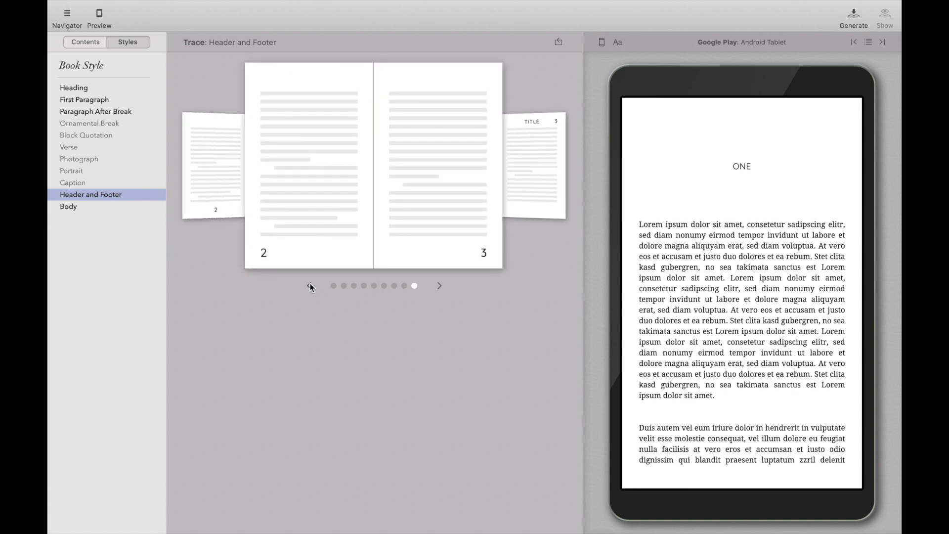
{"action": "left_click", "coordinate": [309, 286]}
In the Body style, try Crimson Text and Baskerville, and set the print edition font to Palatino.
{"action": "left_click", "coordinate": [123, 206]}
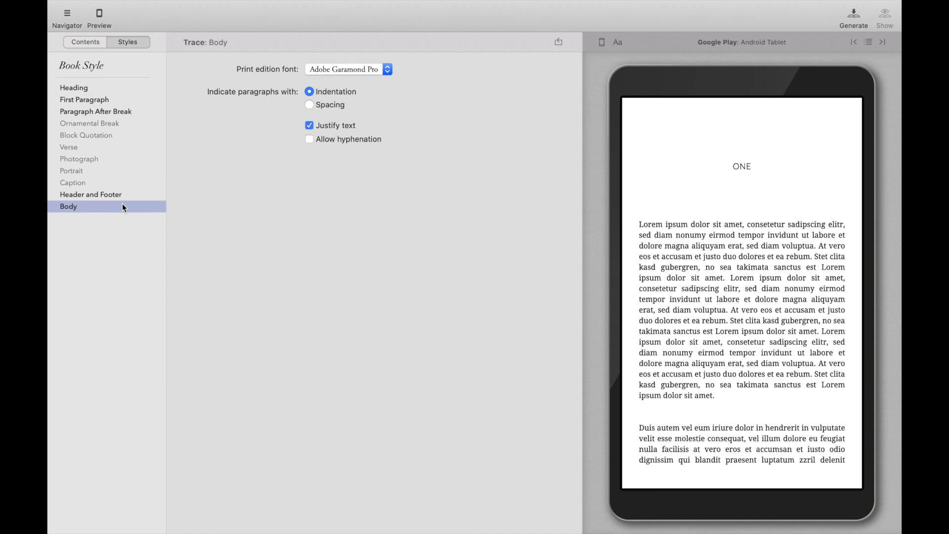
{"action": "left_click", "coordinate": [366, 72]}
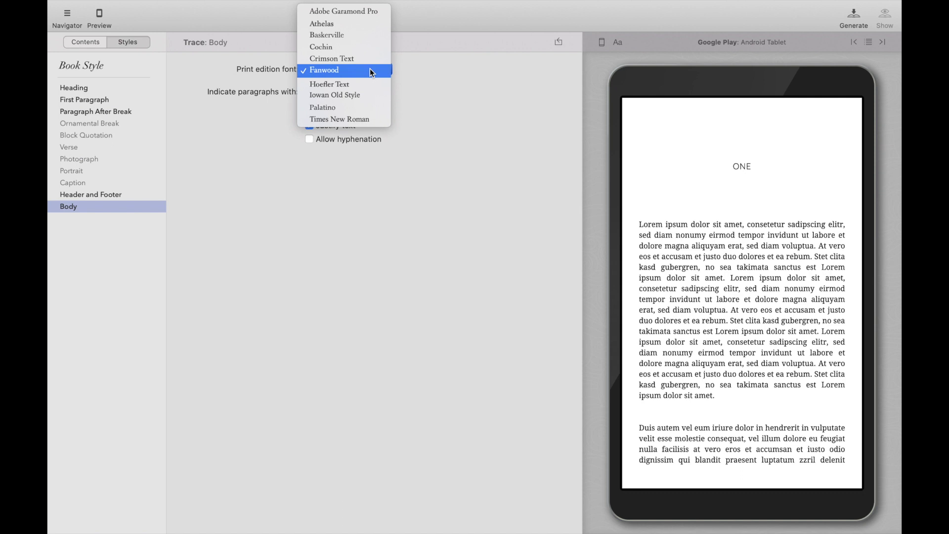
{"action": "left_click", "coordinate": [370, 59]}
{"action": "left_click", "coordinate": [371, 69]}
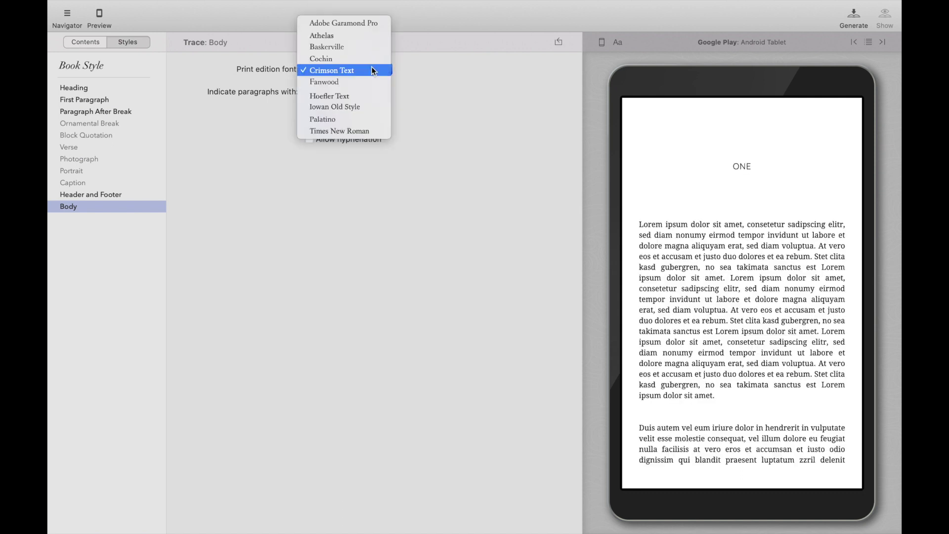
{"action": "left_click", "coordinate": [368, 48]}
{"action": "left_click", "coordinate": [364, 69]}
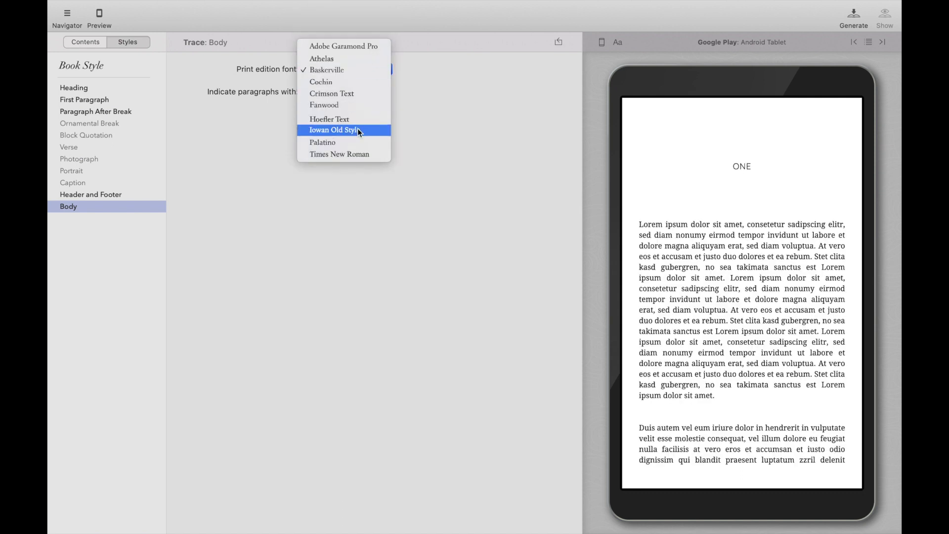
{"action": "left_click", "coordinate": [360, 143]}
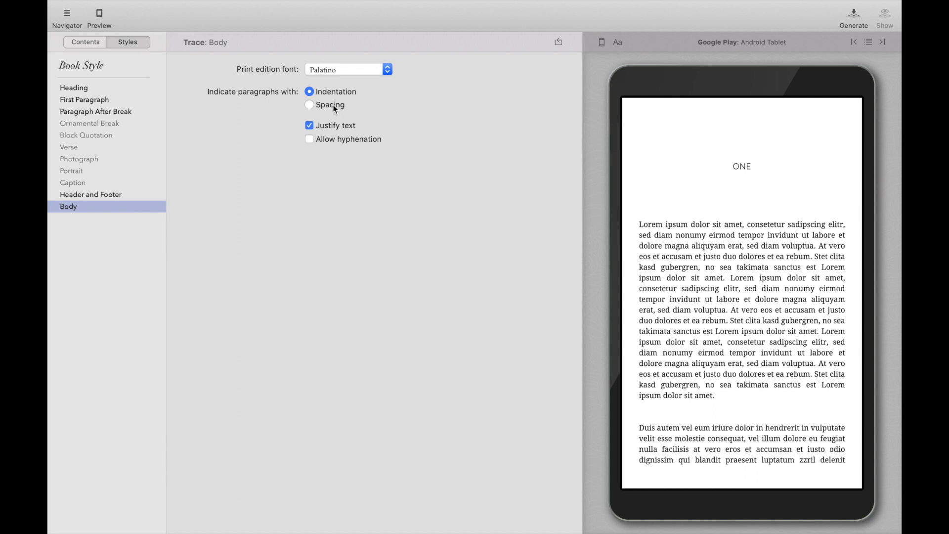
Try out the Justify text and Allow hyphenation options, restoring both to their original settings.
{"action": "left_click", "coordinate": [311, 127]}
{"action": "left_click", "coordinate": [311, 126]}
{"action": "left_click", "coordinate": [312, 141]}
{"action": "left_click", "coordinate": [310, 140]}
Insert the image Untitled-3.psd into Chapter 1 on a new line after the first paragraph.
{"action": "left_click", "coordinate": [85, 41]}
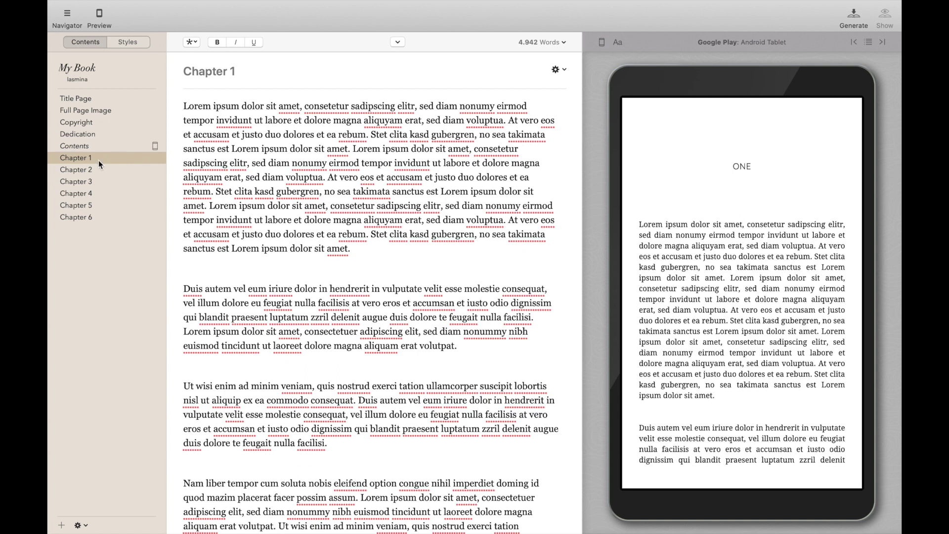
{"action": "left_click", "coordinate": [405, 252]}
{"action": "key", "text": "Return"}
{"action": "key", "text": "Return"}
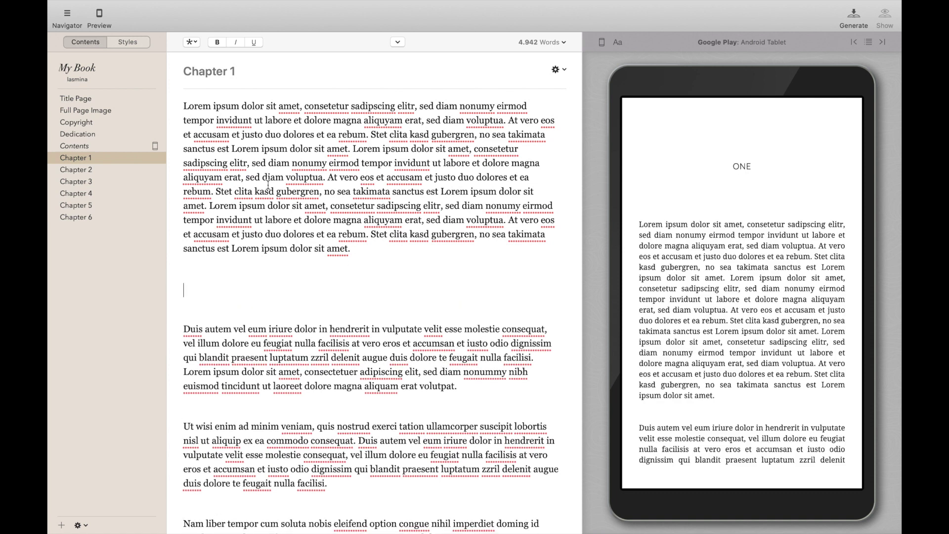
{"action": "left_click", "coordinate": [192, 43]}
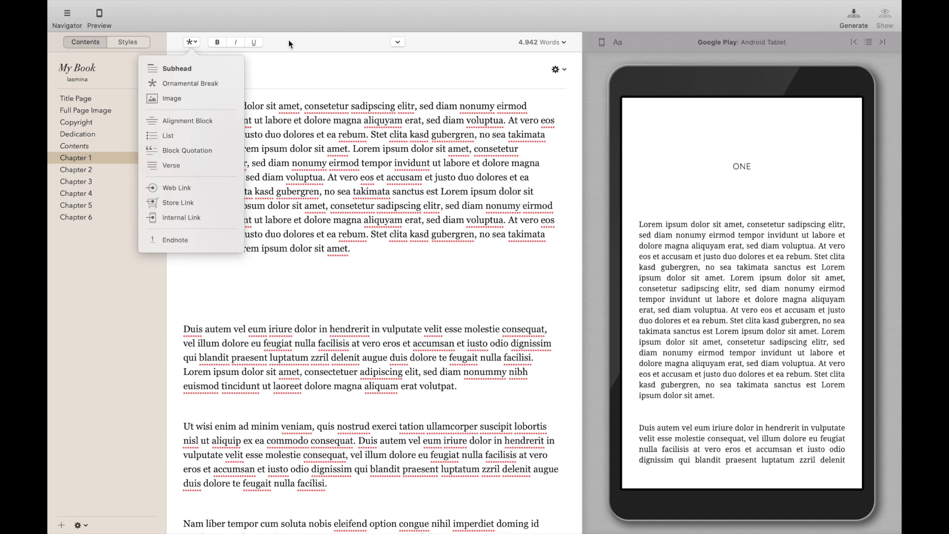
{"action": "left_click", "coordinate": [173, 101]}
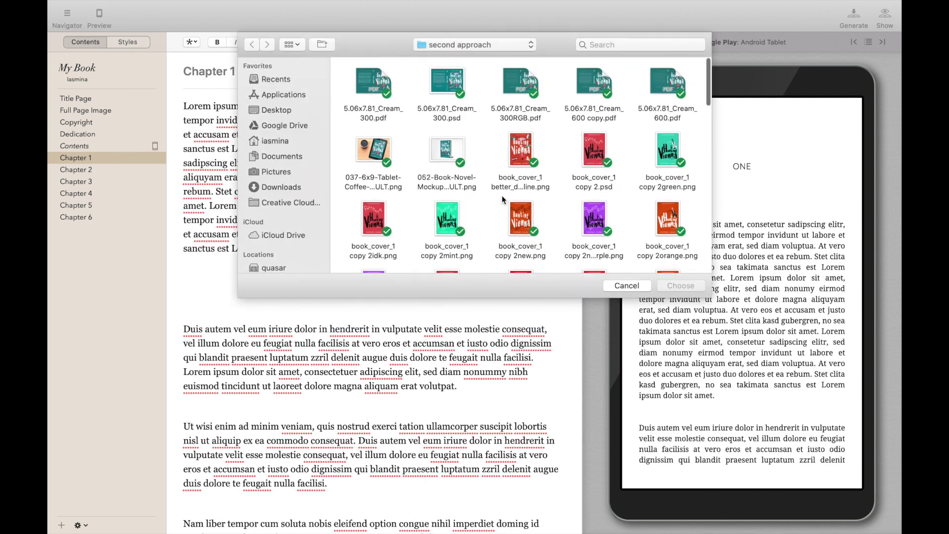
{"action": "scroll", "coordinate": [499, 188], "scroll_direction": "down", "scroll_amount": 10}
{"action": "double_click", "coordinate": [446, 225]}
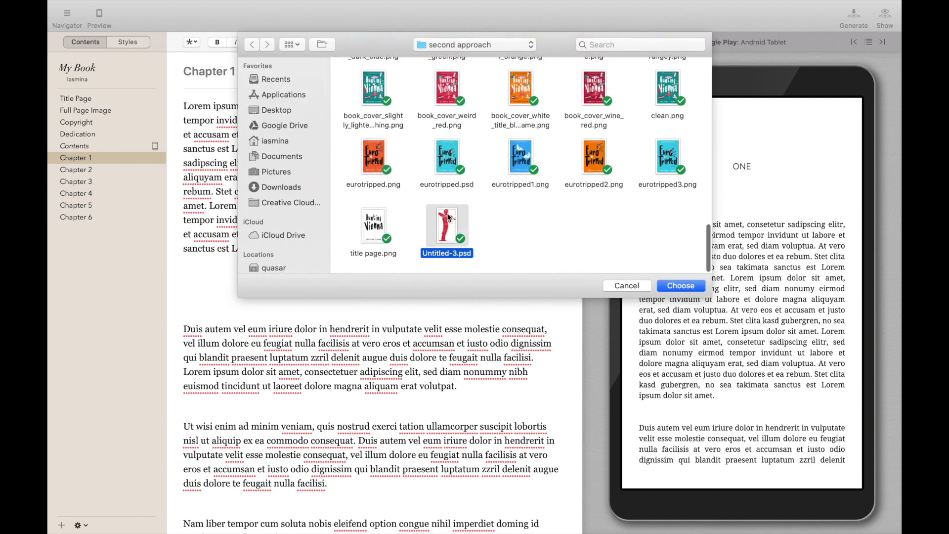
Set the size of the inserted violinist image to the largest option.
{"action": "left_click", "coordinate": [371, 338]}
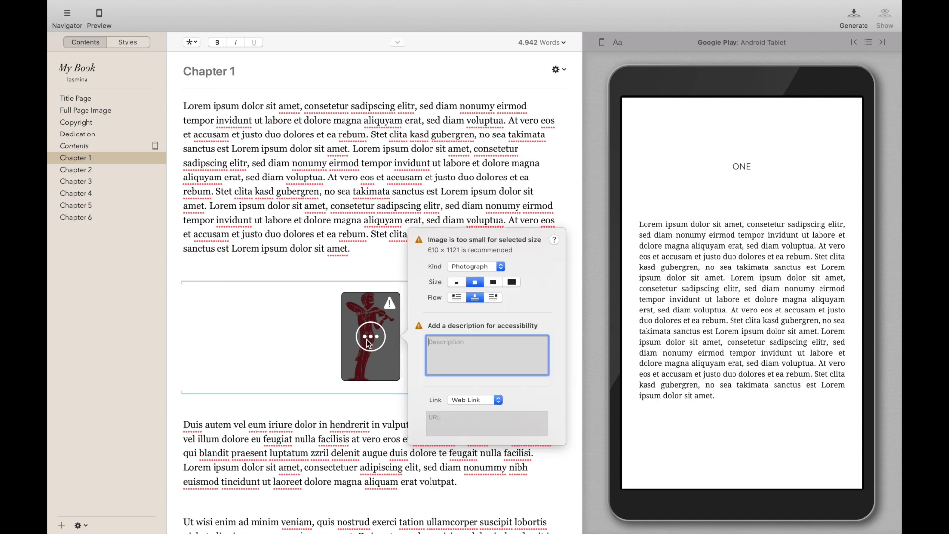
{"action": "left_click", "coordinate": [498, 282]}
{"action": "left_click", "coordinate": [512, 283]}
{"action": "key", "text": "Escape"}
Insert an ornamental break at the start of Chapter 1, above the first paragraph.
{"action": "left_click", "coordinate": [192, 42]}
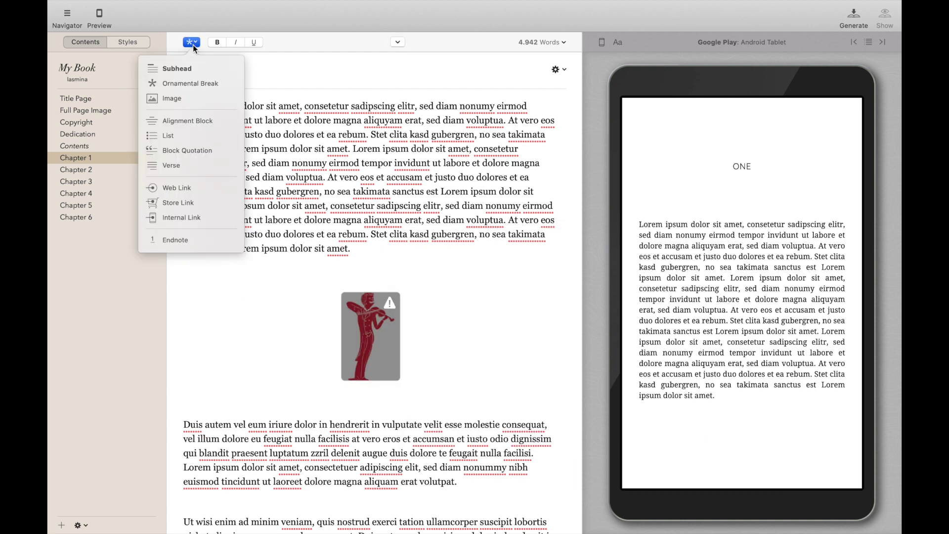
{"action": "left_click", "coordinate": [200, 81]}
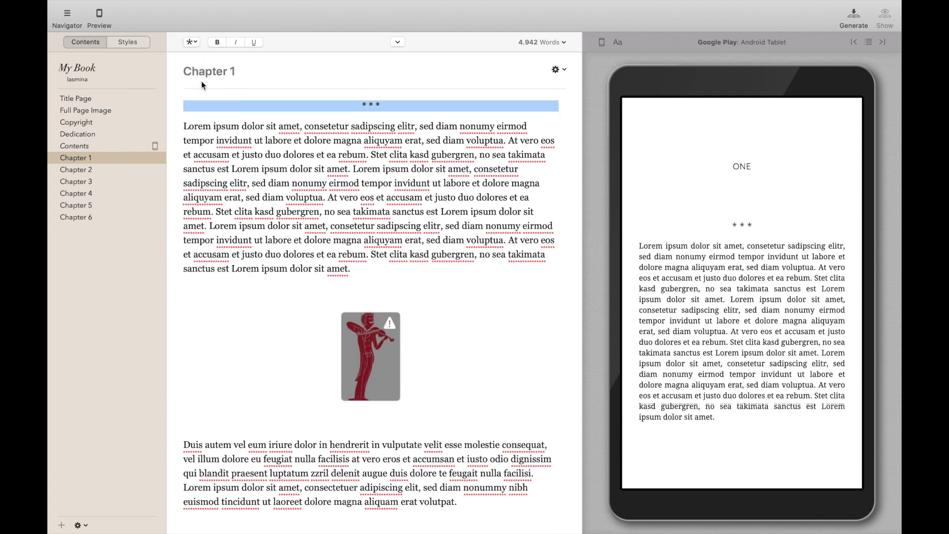
Make the words "invidunt ut labore et dolore magna aliquyam erat" bold in the first paragraph of Chapter 1.
{"action": "left_click", "coordinate": [192, 43]}
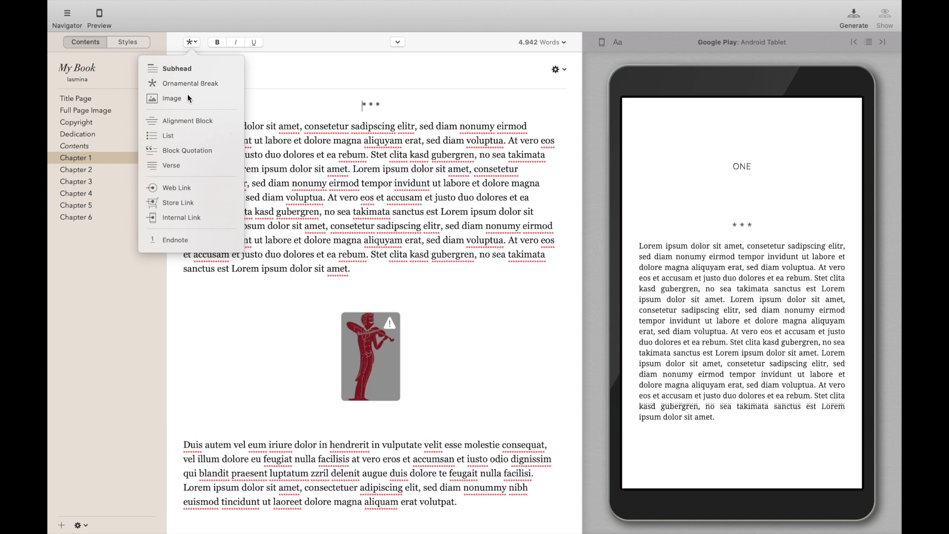
{"action": "left_click", "coordinate": [323, 135]}
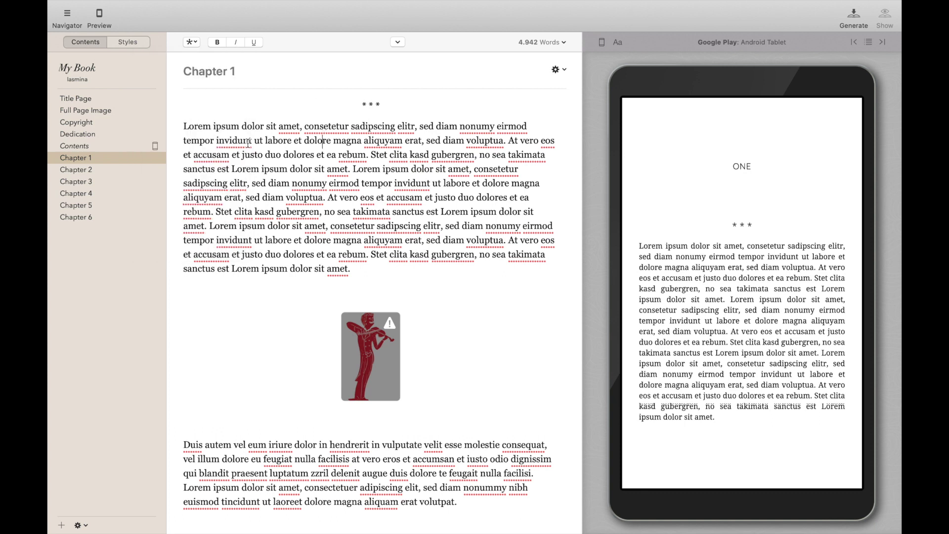
{"action": "left_click_drag", "start_coordinate": [216, 141], "coordinate": [423, 141]}
{"action": "left_click", "coordinate": [218, 42]}
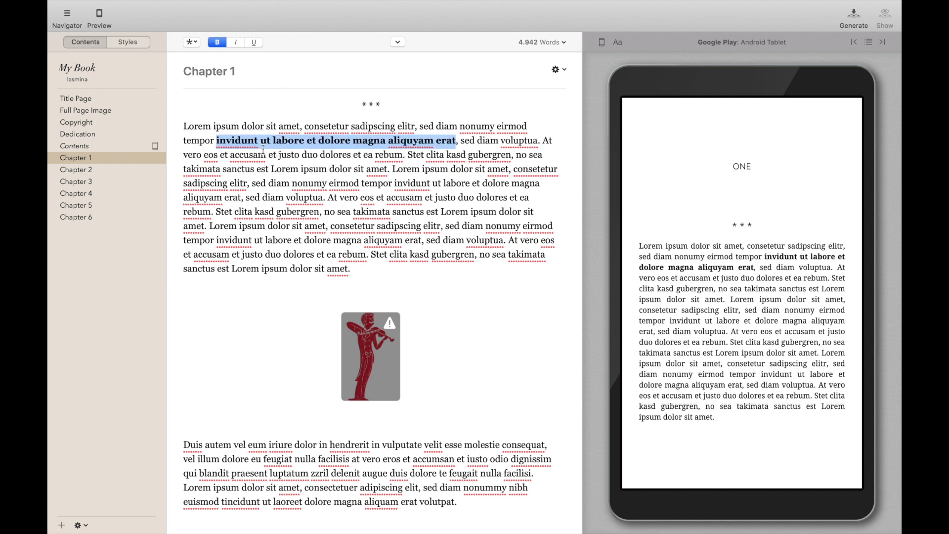
{"action": "left_click", "coordinate": [269, 170]}
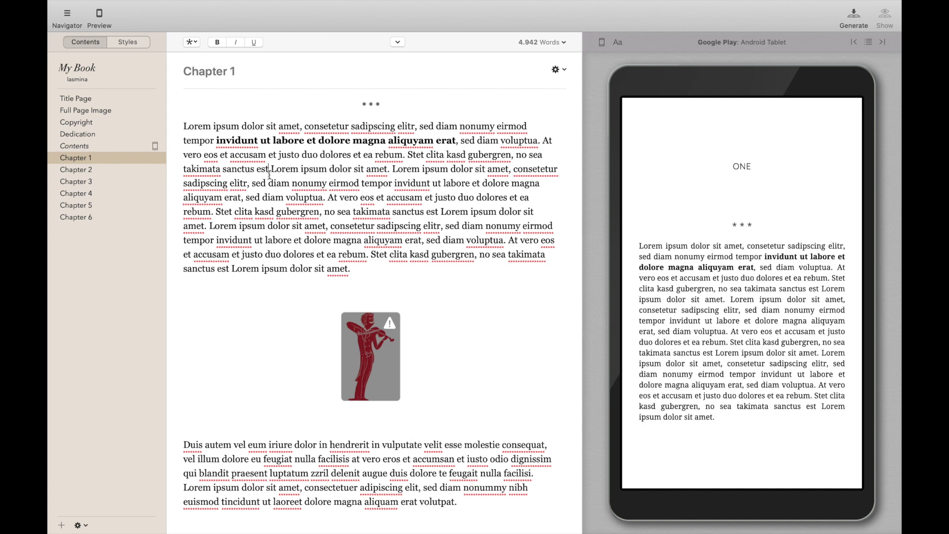
Add the subtitle "fsdfed" to Chapter 1 and look through the element types the chapter can be converted to.
{"action": "left_click", "coordinate": [558, 70]}
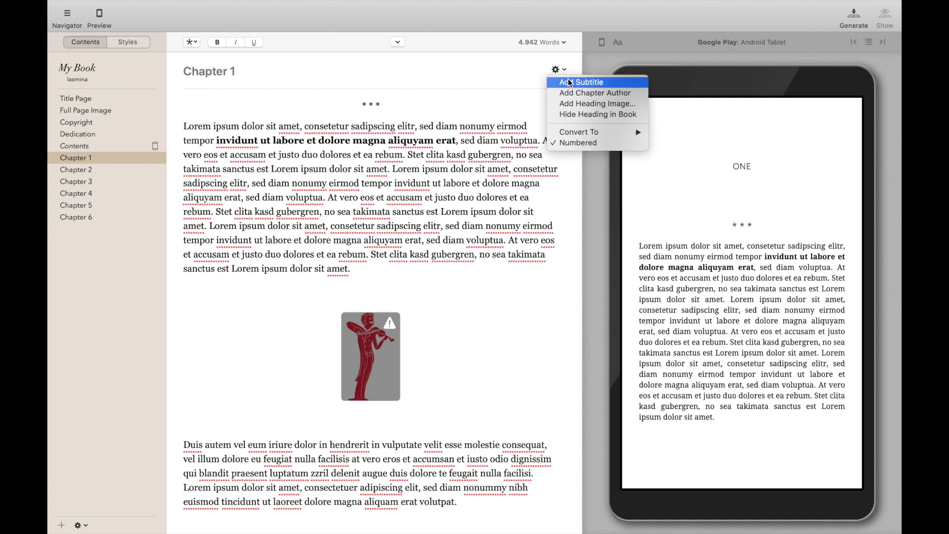
{"action": "left_click", "coordinate": [570, 82]}
{"action": "type", "text": "fsdfed"}
{"action": "left_click", "coordinate": [558, 69]}
{"action": "mouse_move", "coordinate": [576, 132]}
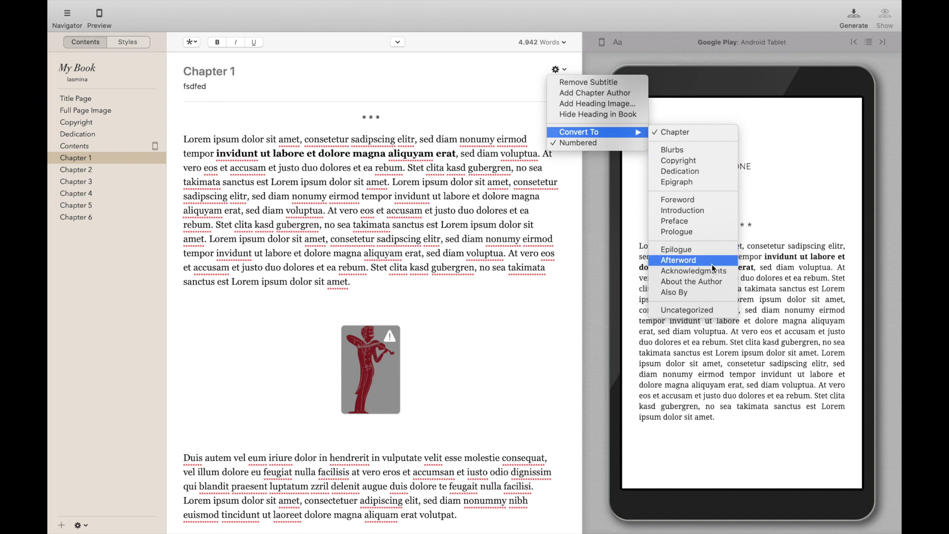
Add an Acknowledgments element after Chapter 6 with the text "To all of the people who helped me write this book:".
{"action": "left_click", "coordinate": [142, 216]}
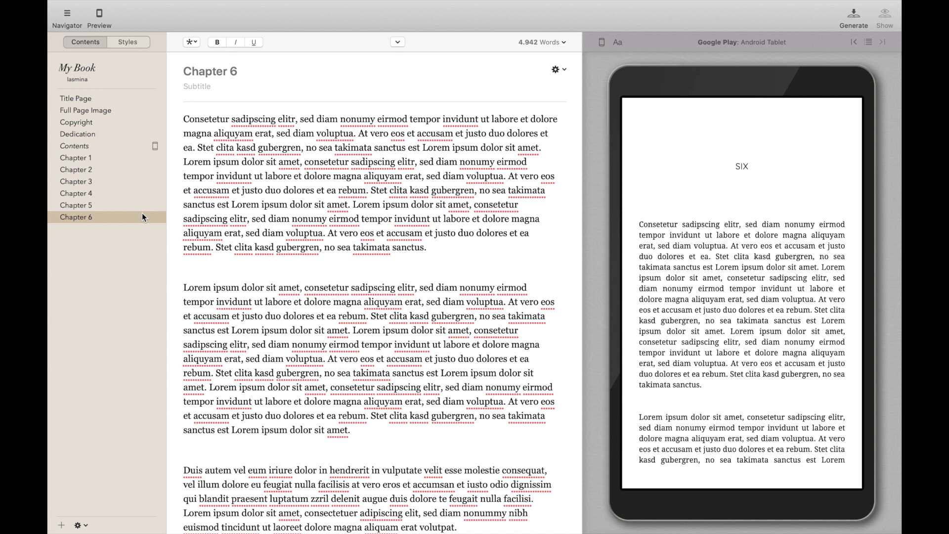
{"action": "left_click", "coordinate": [80, 525]}
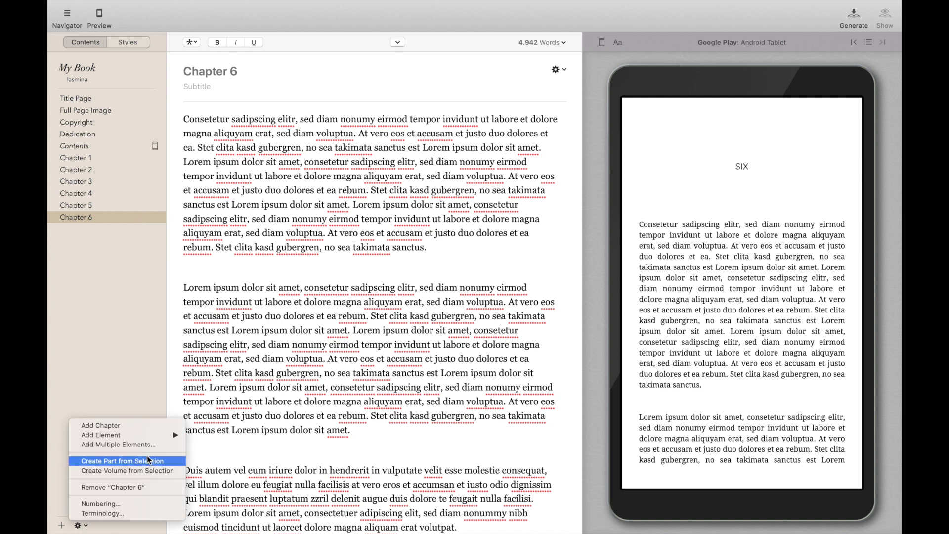
{"action": "mouse_move", "coordinate": [167, 435]}
{"action": "left_click", "coordinate": [216, 476]}
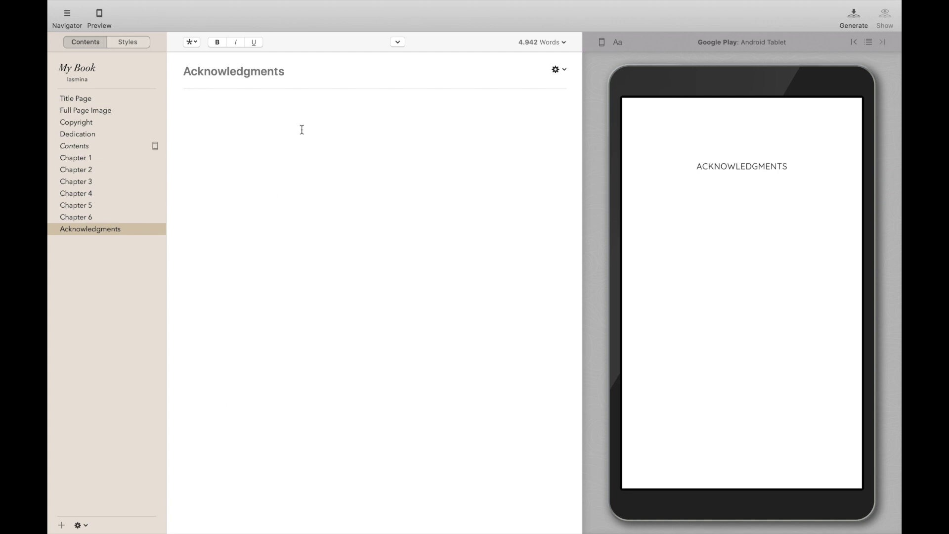
{"action": "type", "text": "To all of the people who helped me write this book:"}
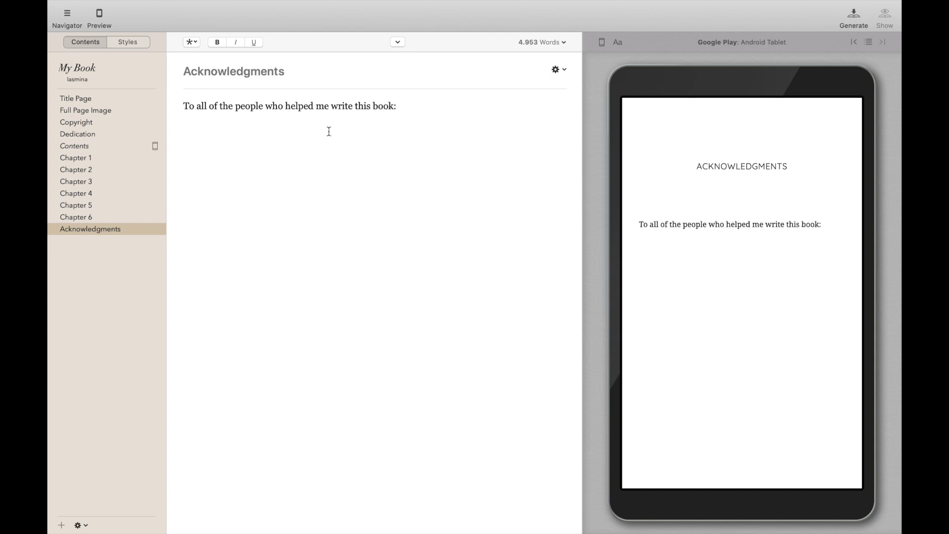
Add an About the Author element after the Acknowledgments.
{"action": "left_click", "coordinate": [81, 525]}
{"action": "mouse_move", "coordinate": [151, 440]}
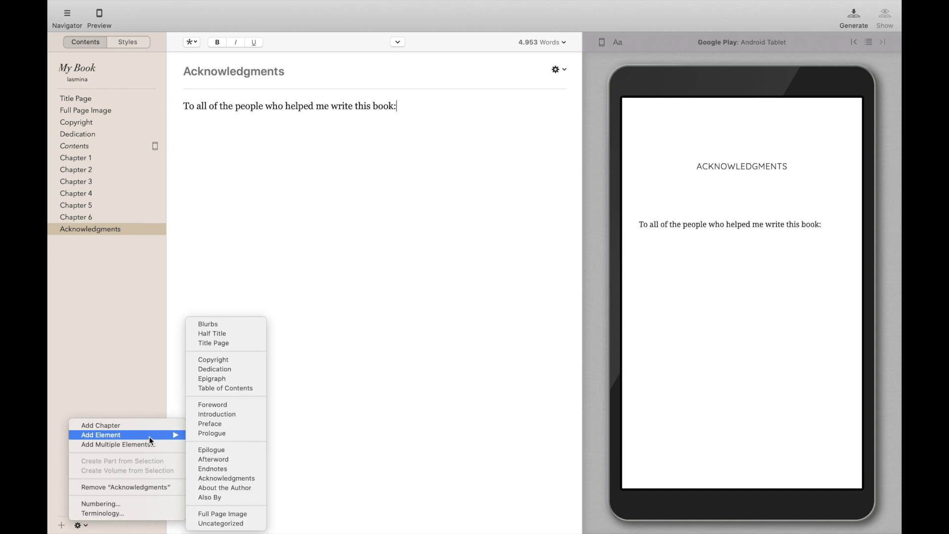
{"action": "left_click", "coordinate": [232, 487]}
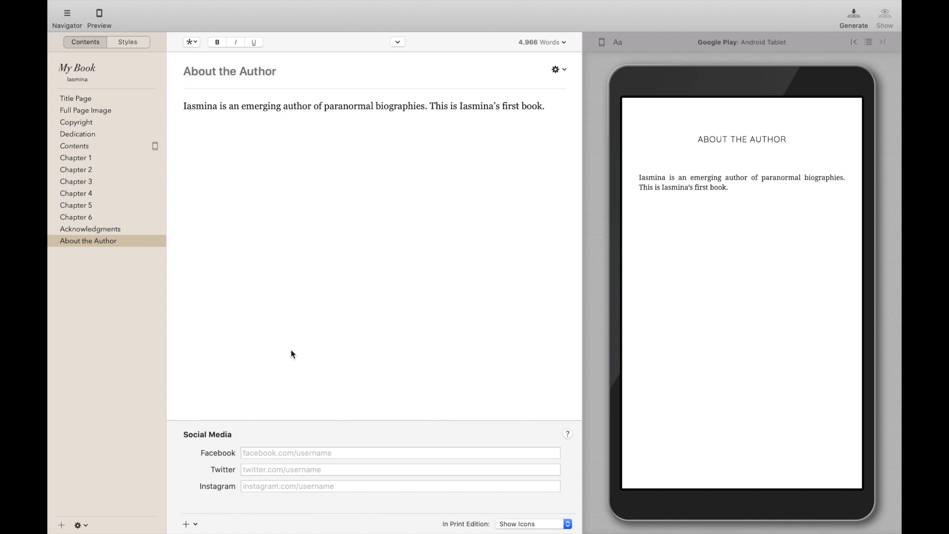
Fill in the author's social media profiles with "defewfewf" for Facebook, "fewwf" for Twitter and "Fwfew" for Instagram.
{"action": "left_click", "coordinate": [292, 470]}
{"action": "left_click", "coordinate": [317, 454]}
{"action": "left_click", "coordinate": [326, 470]}
{"action": "left_click", "coordinate": [332, 486]}
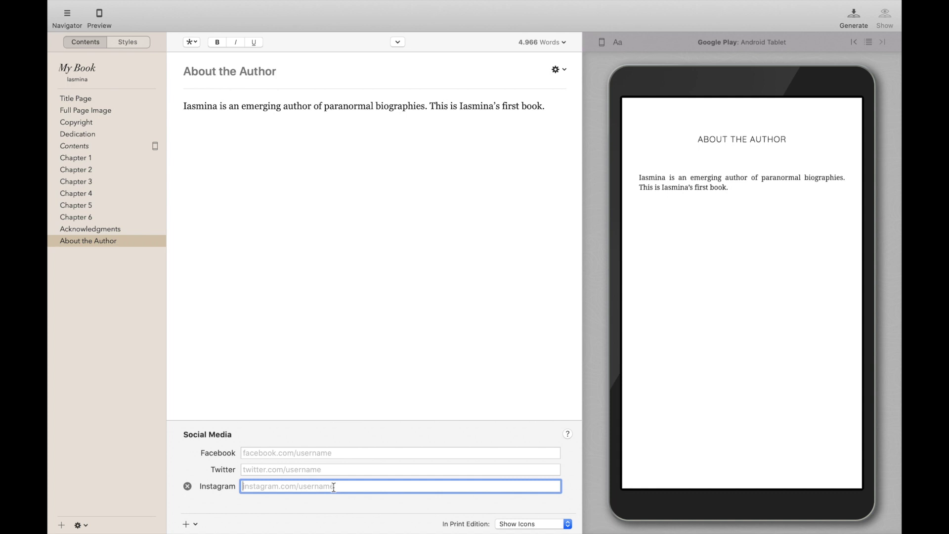
{"action": "left_click", "coordinate": [343, 452]}
{"action": "type", "text": "defewfewf"}
{"action": "left_click", "coordinate": [337, 467]}
{"action": "type", "text": "fewwf"}
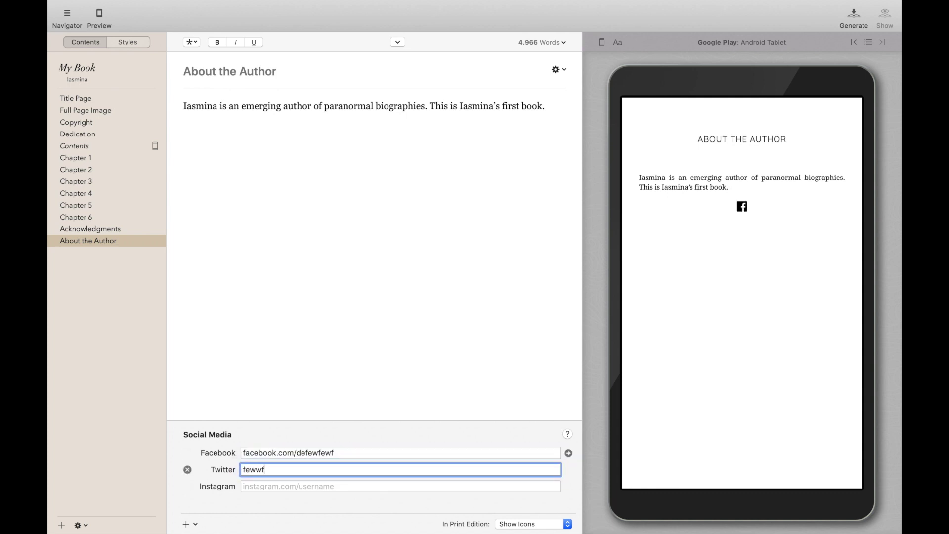
{"action": "left_click", "coordinate": [332, 486]}
{"action": "type", "text": "Fwfew"}
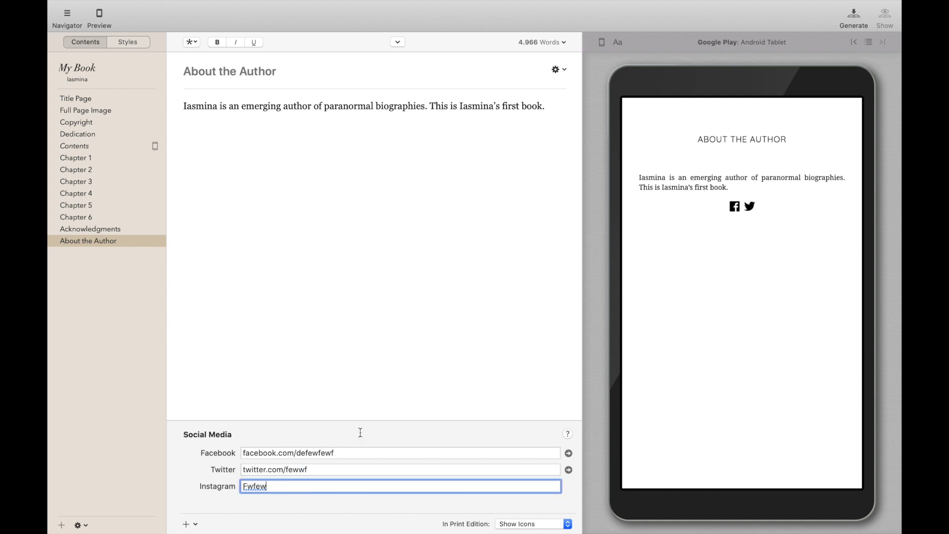
{"action": "left_click", "coordinate": [197, 487]}
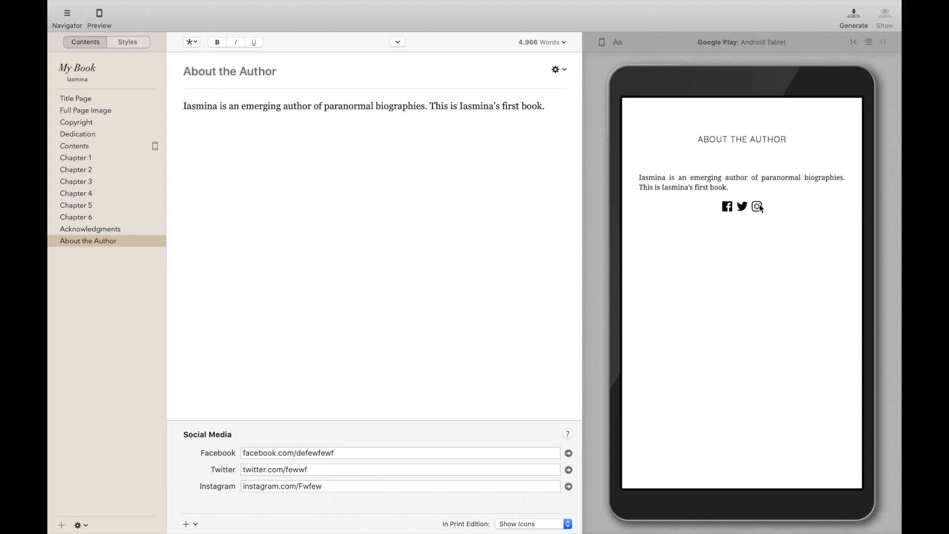
Set the social profiles to Show Icons + Links in the print edition, and add YouTube and Patreon profile fields.
{"action": "left_click", "coordinate": [534, 527]}
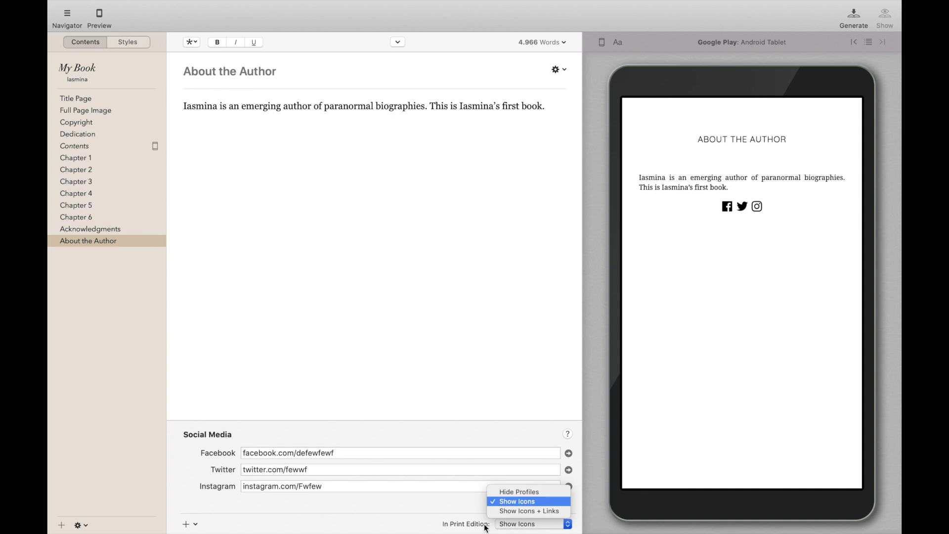
{"action": "left_click", "coordinate": [518, 512]}
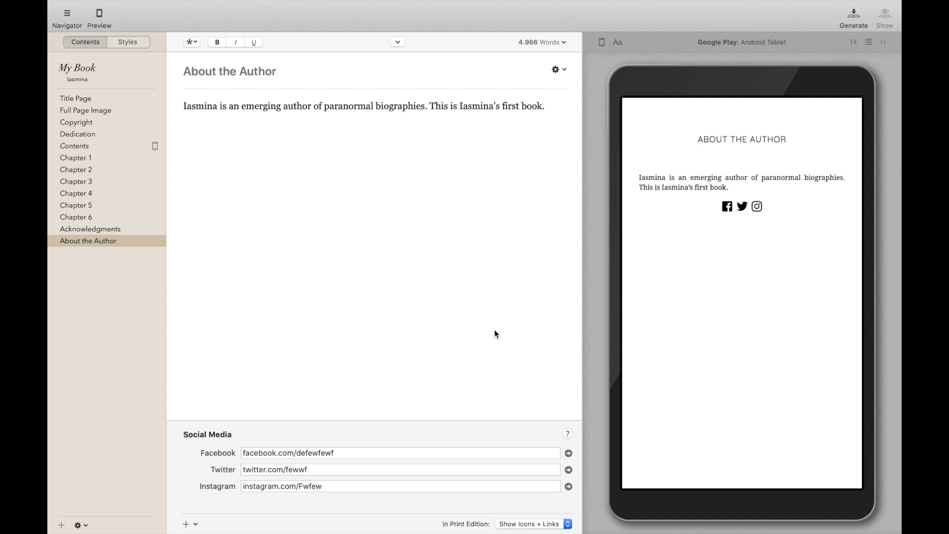
{"action": "left_click", "coordinate": [191, 524]}
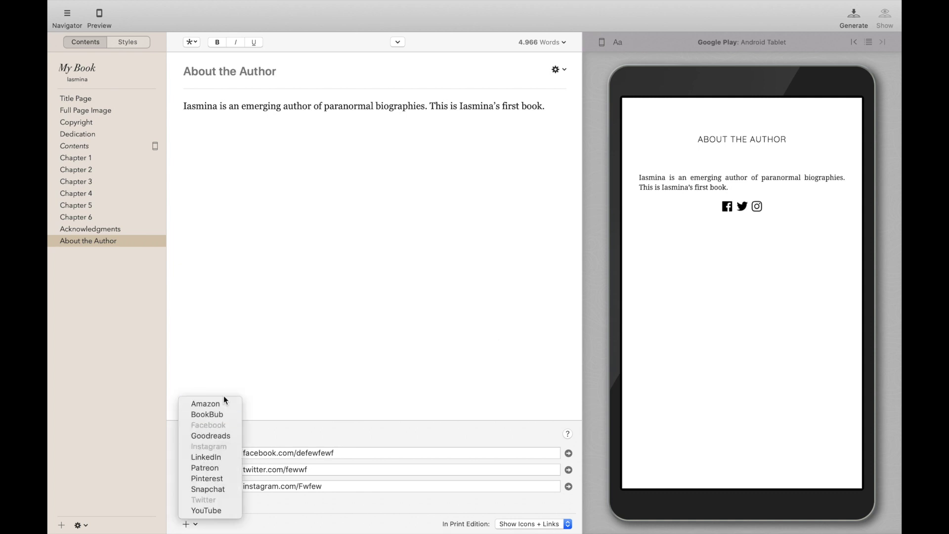
{"action": "left_click", "coordinate": [217, 510]}
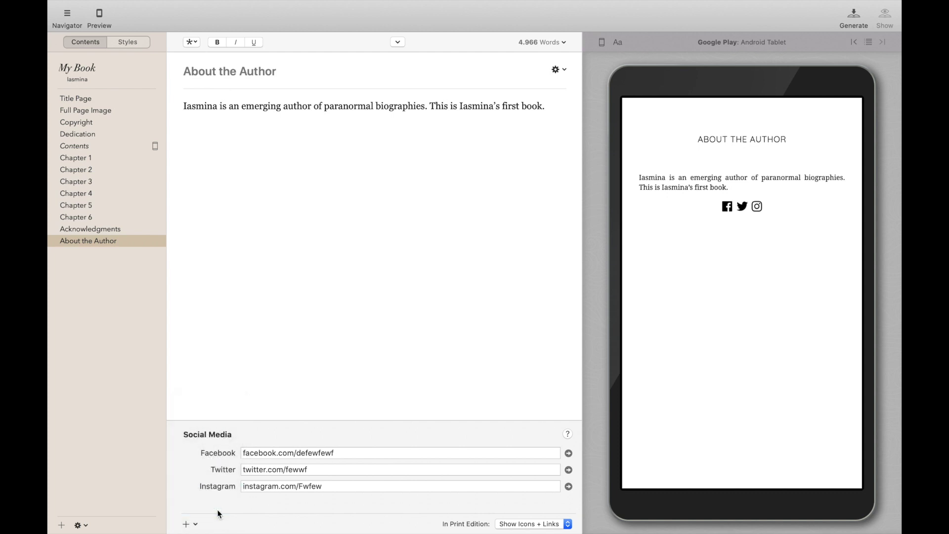
{"action": "left_click", "coordinate": [190, 524]}
{"action": "left_click", "coordinate": [212, 468]}
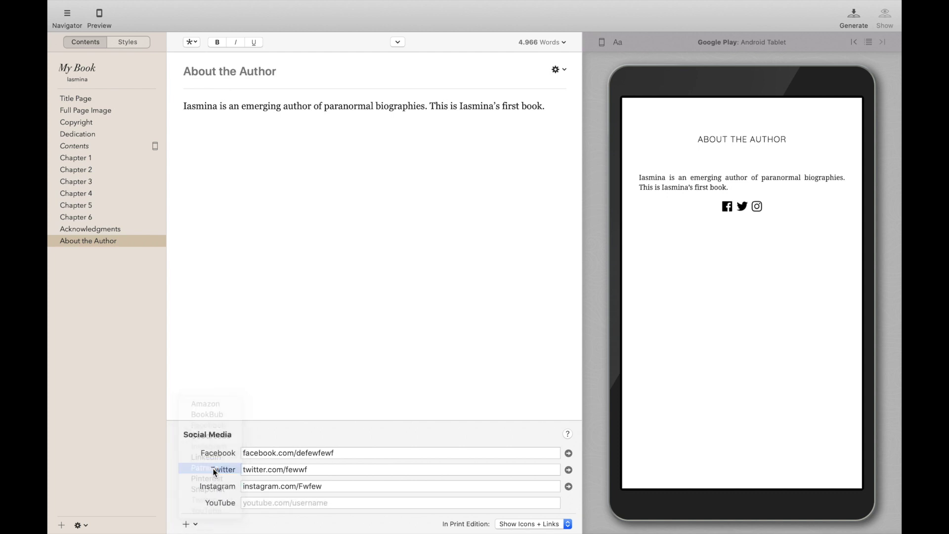
{"action": "scroll", "coordinate": [213, 468], "scroll_direction": "up", "scroll_amount": 2}
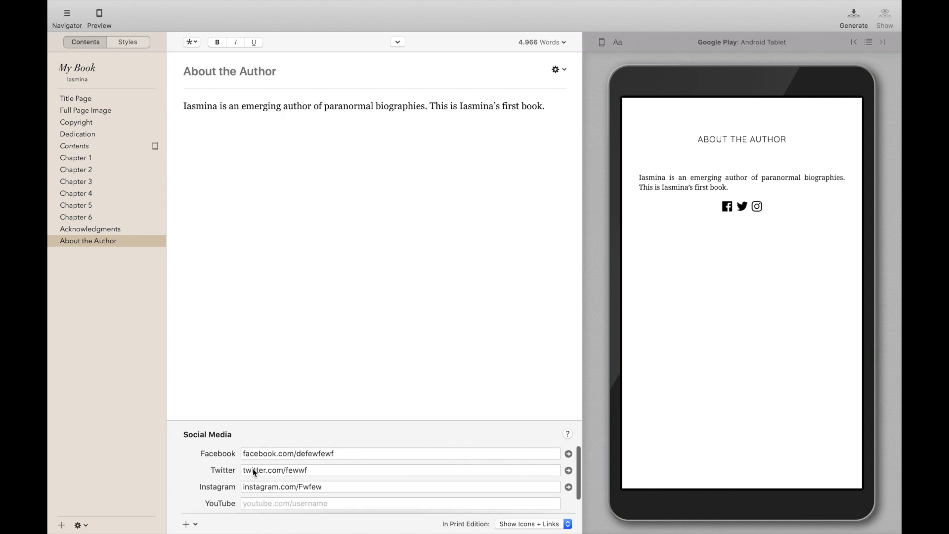
{"action": "scroll", "coordinate": [254, 467], "scroll_direction": "down", "scroll_amount": 1}
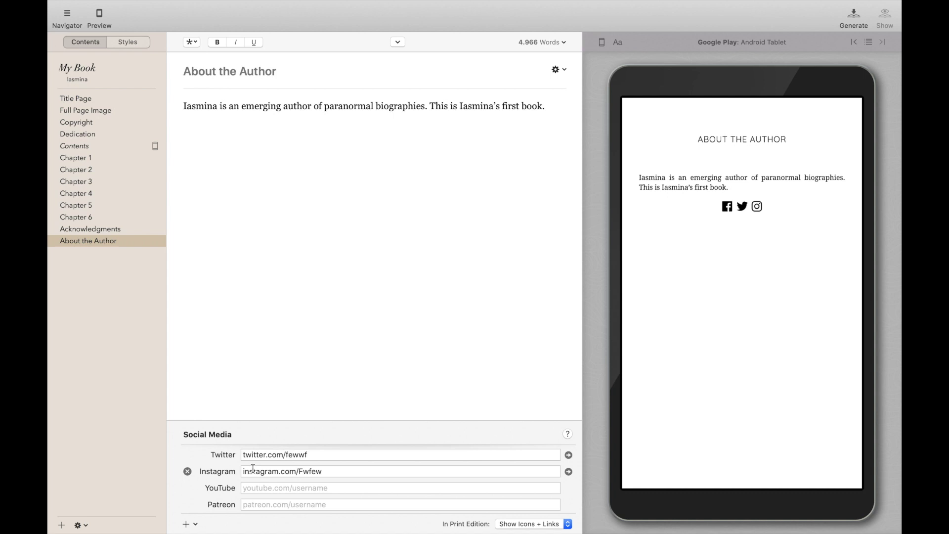
{"action": "key", "text": "super+n"}
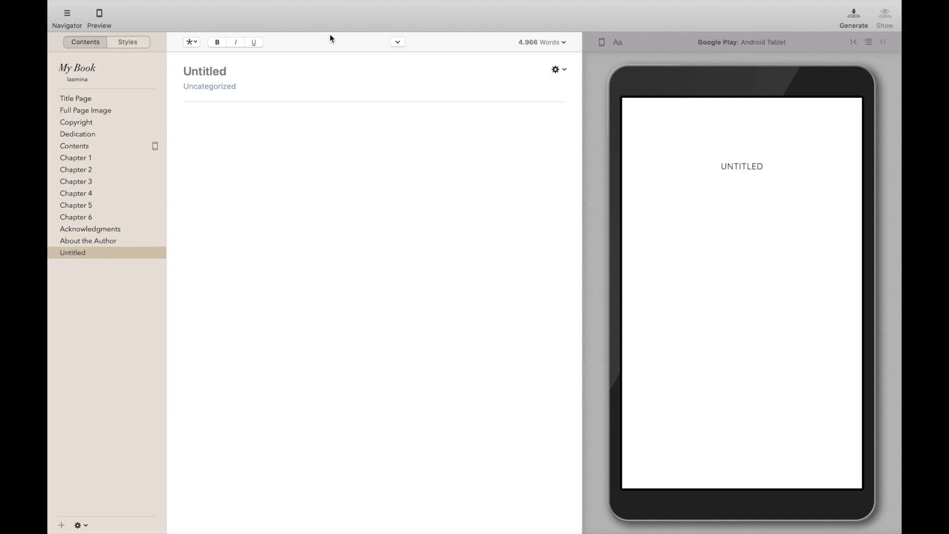
{"action": "left_click", "coordinate": [194, 42]}
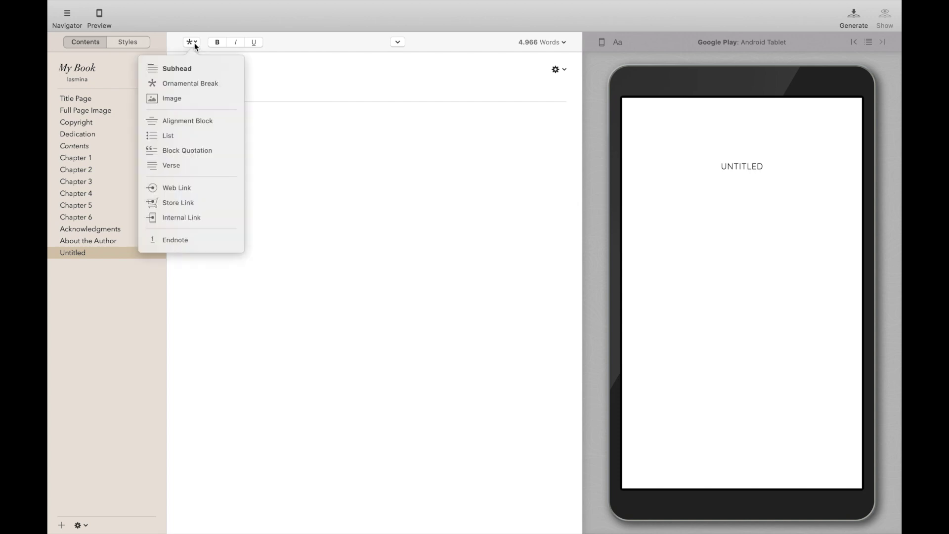
{"action": "left_click", "coordinate": [183, 189]}
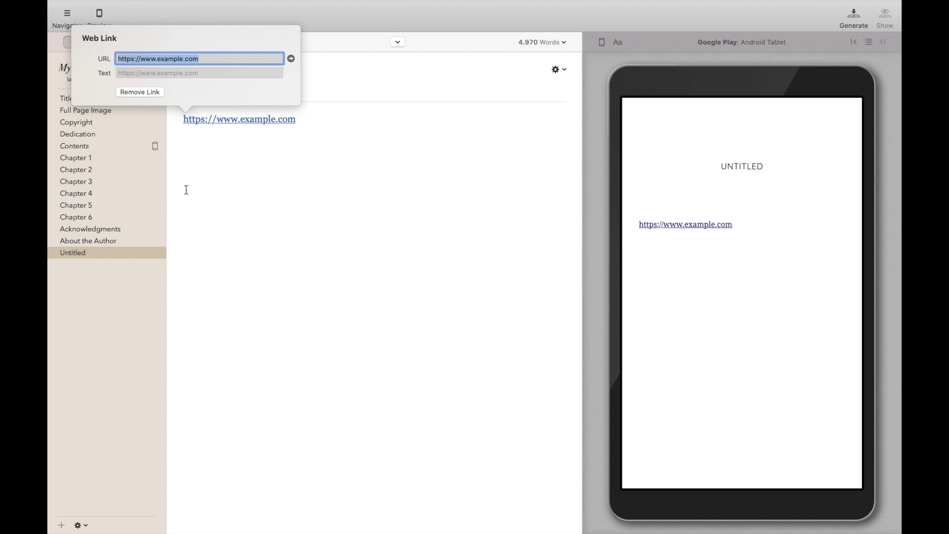
{"action": "left_click", "coordinate": [227, 59]}
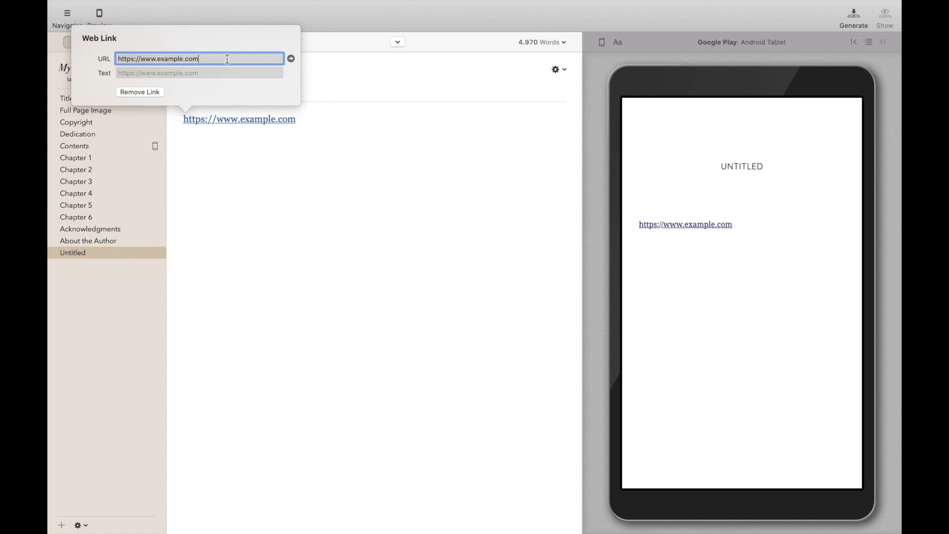
{"action": "triple_click", "coordinate": [228, 59]}
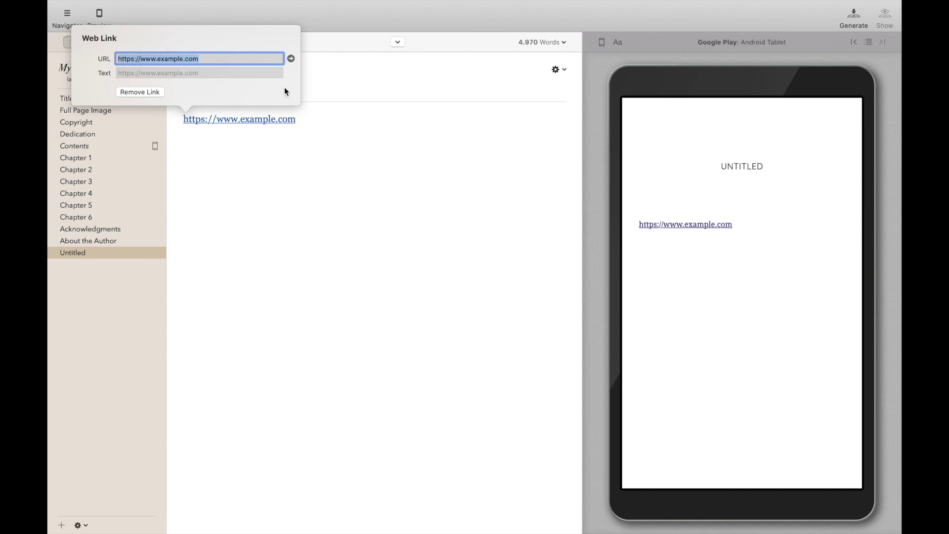
{"action": "left_click", "coordinate": [337, 105]}
Write "Check out Book 2 in the series here:" before the web address and move the address to its own line.
{"action": "left_click", "coordinate": [183, 119]}
{"action": "type", "text": "Check out "}
{"action": "type", "text": "Book 2 in th"}
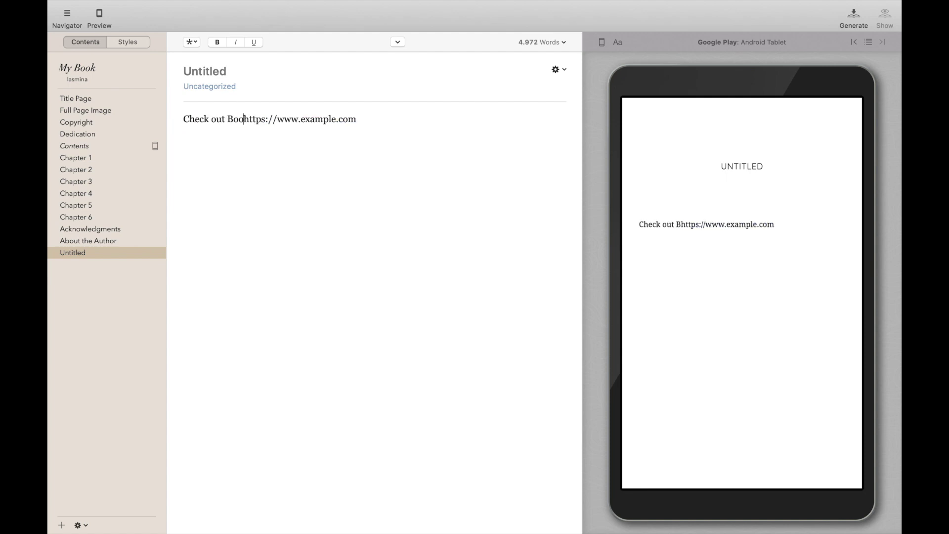
{"action": "type", "text": "e swri"}
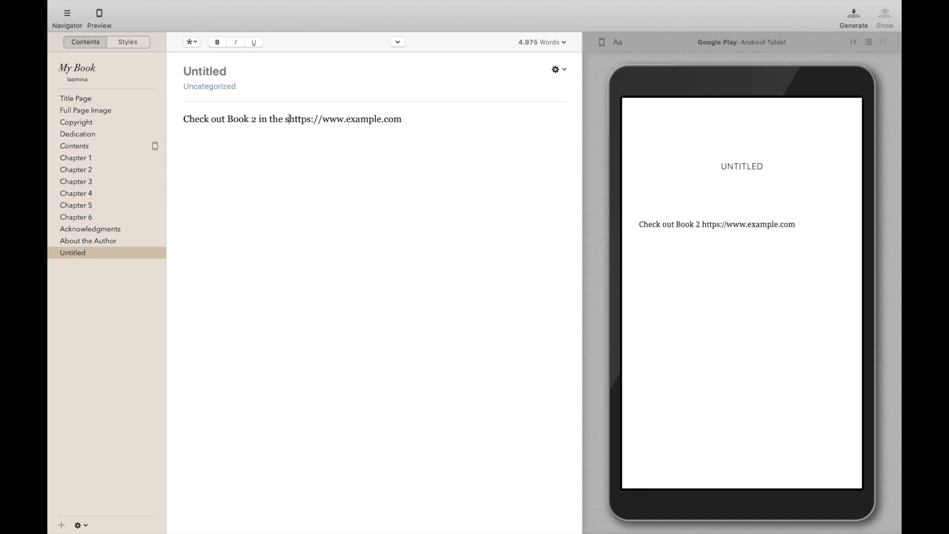
{"action": "key", "text": "BackSpace"}
{"action": "key", "text": "BackSpace"}
{"action": "key", "text": "BackSpace"}
{"action": "type", "text": "eries here:"}
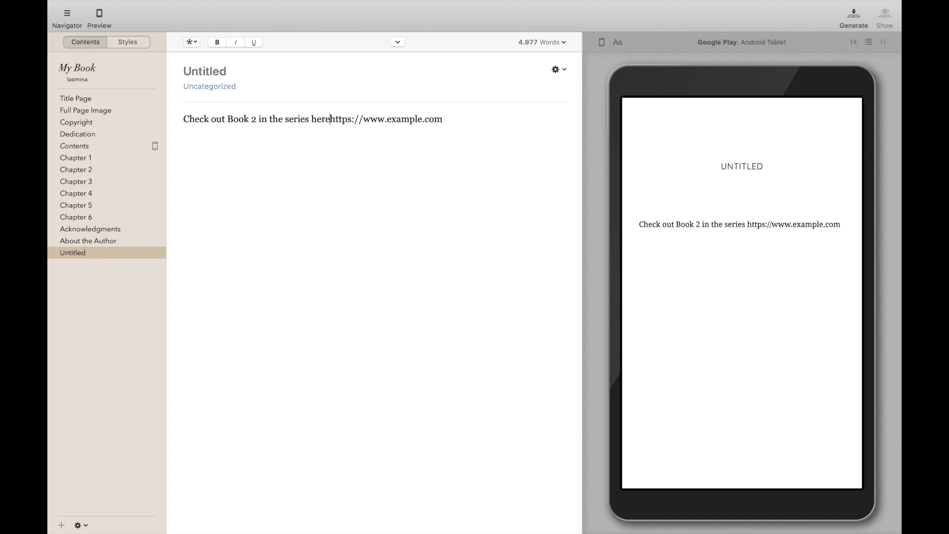
{"action": "key", "text": "Return"}
Centre both lines of the Uncategorized page by turning them into an alignment block.
{"action": "key", "text": "super+Up"}
{"action": "key", "text": "super+a"}
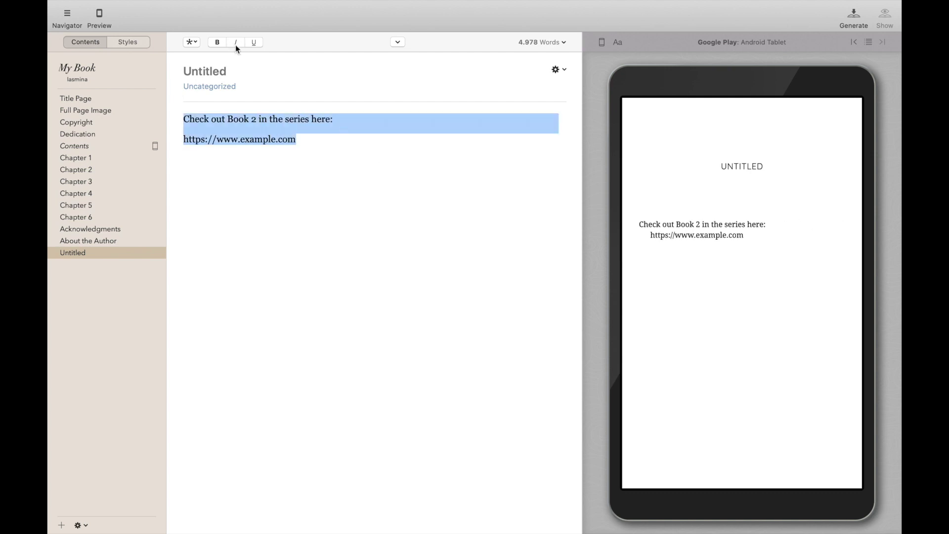
{"action": "left_click", "coordinate": [398, 43]}
{"action": "left_click", "coordinate": [560, 70]}
{"action": "left_click", "coordinate": [188, 42]}
{"action": "left_click", "coordinate": [197, 122]}
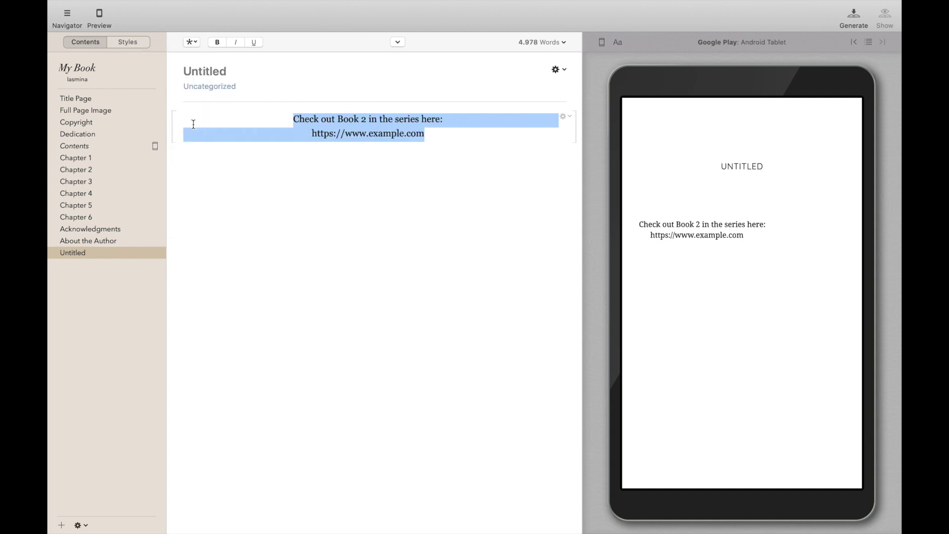
{"action": "left_click", "coordinate": [414, 170]}
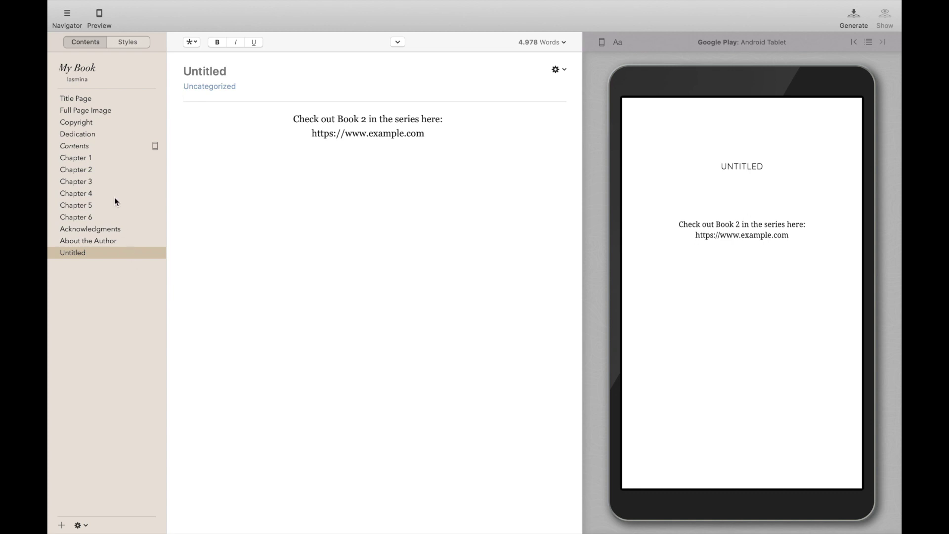
Look through the book's elements from the Title Page through the chapters to the Untitled page at the end.
{"action": "left_click", "coordinate": [139, 98]}
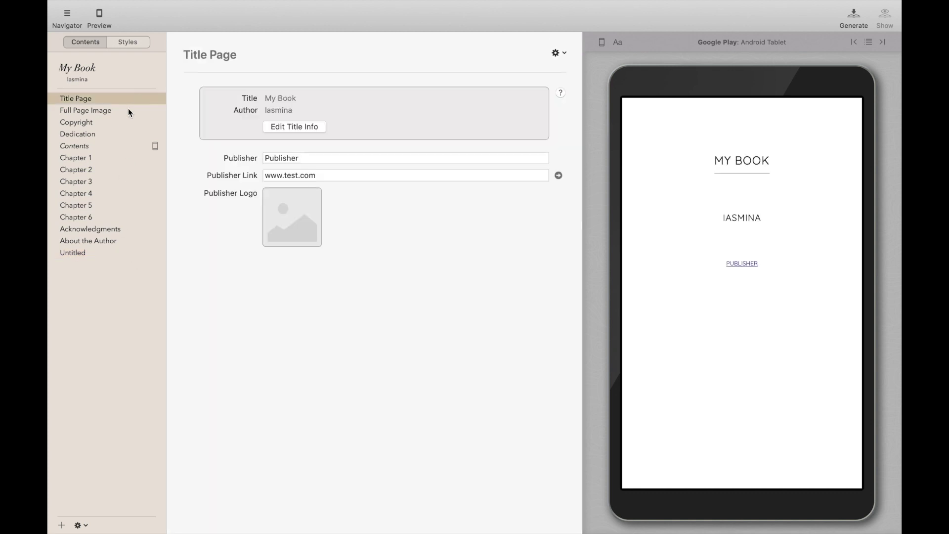
{"action": "left_click", "coordinate": [128, 109]}
{"action": "left_click", "coordinate": [124, 125]}
{"action": "left_click", "coordinate": [120, 138]}
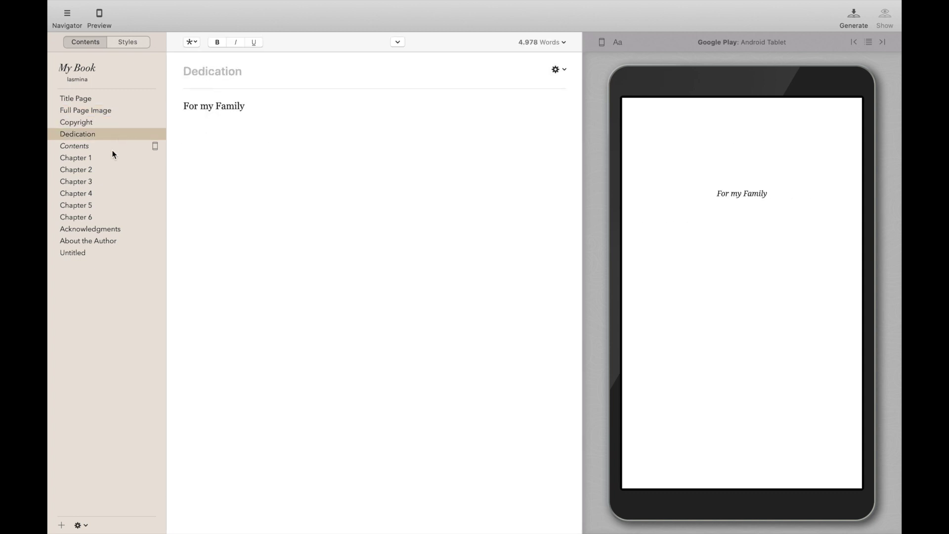
{"action": "left_click", "coordinate": [112, 150]}
{"action": "left_click", "coordinate": [112, 159]}
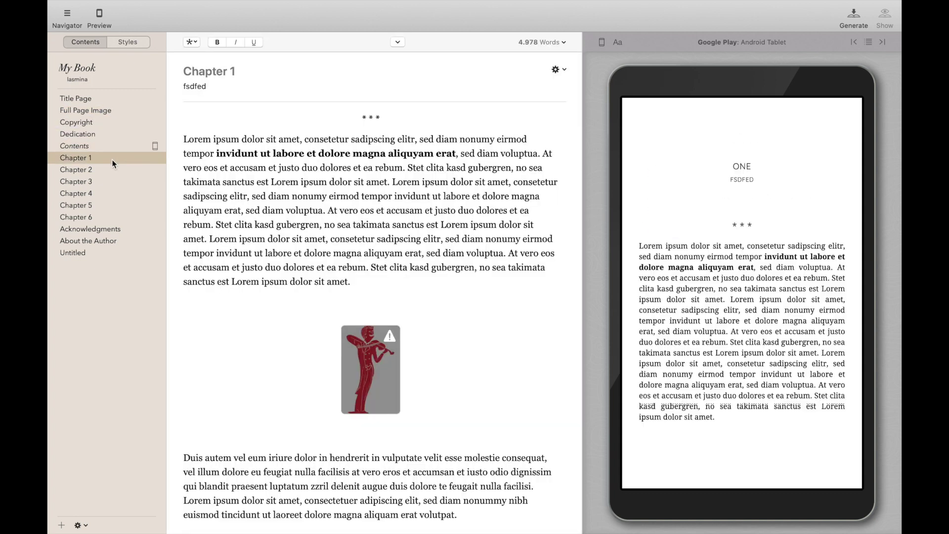
{"action": "left_click", "coordinate": [109, 171]}
{"action": "left_click", "coordinate": [109, 196]}
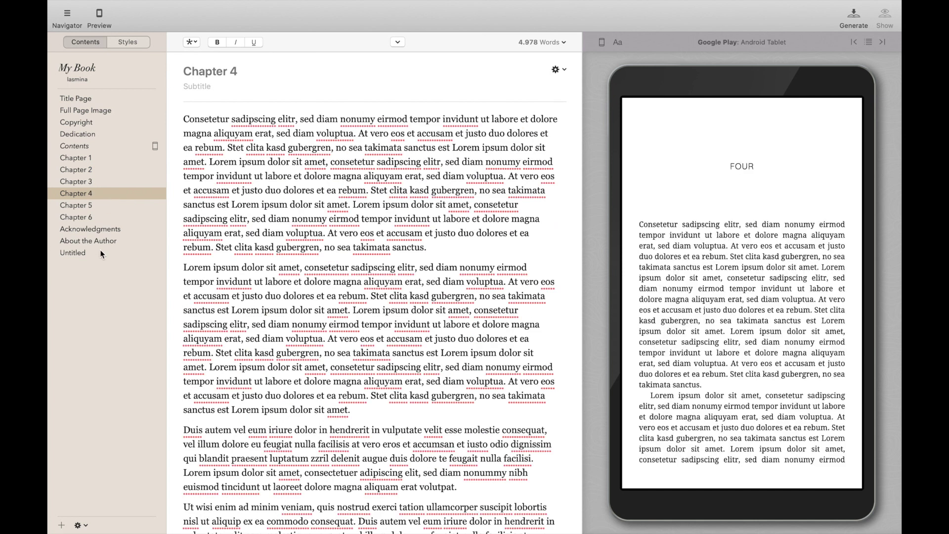
{"action": "left_click", "coordinate": [99, 251]}
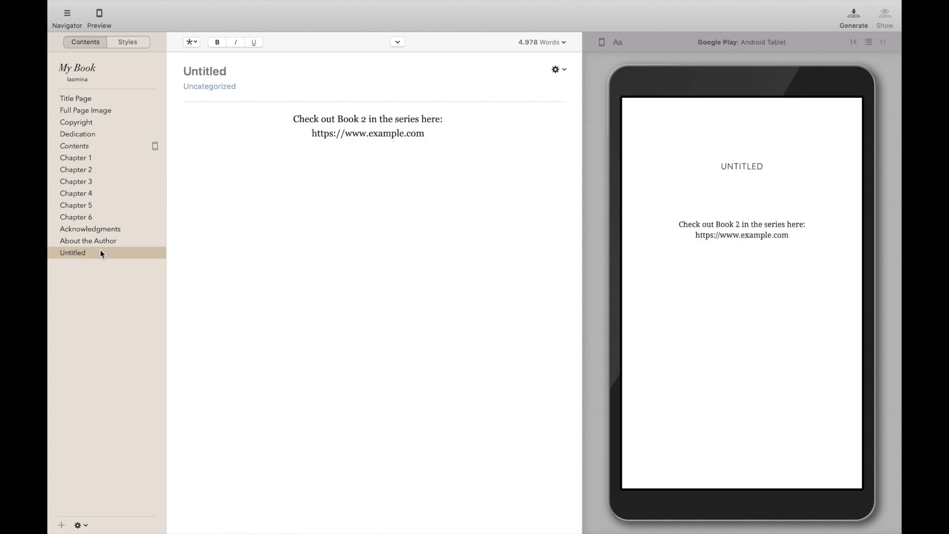
Start generating the book and save the document as My Book.
{"action": "left_click", "coordinate": [853, 16]}
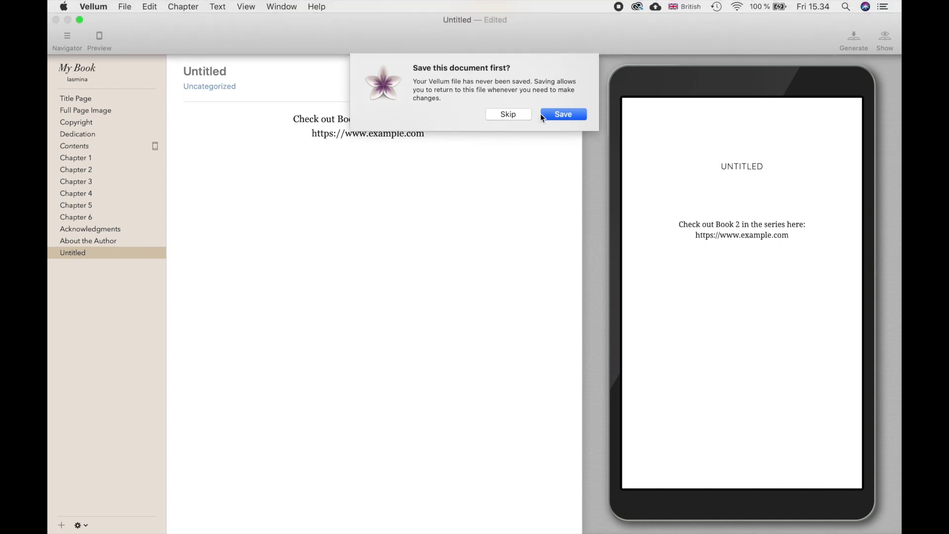
{"action": "left_click", "coordinate": [570, 112]}
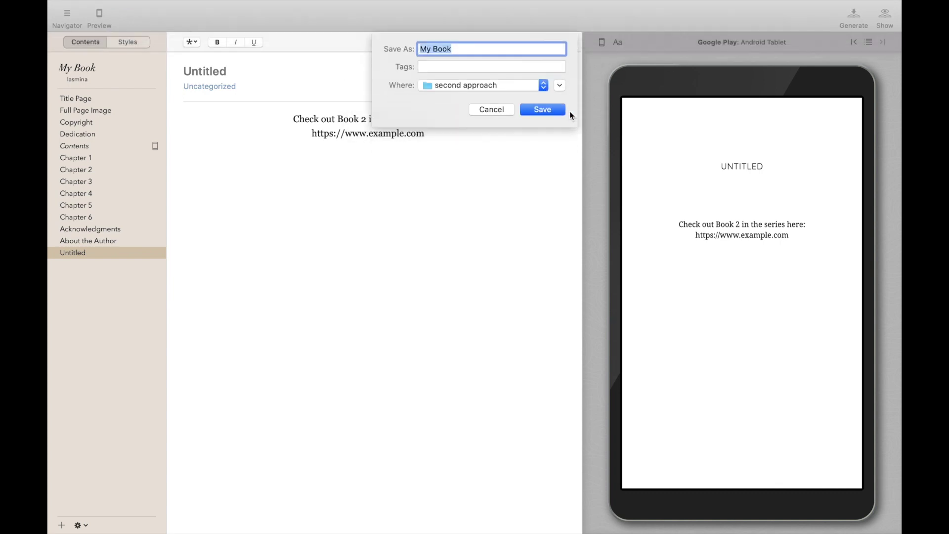
{"action": "key", "text": "Return"}
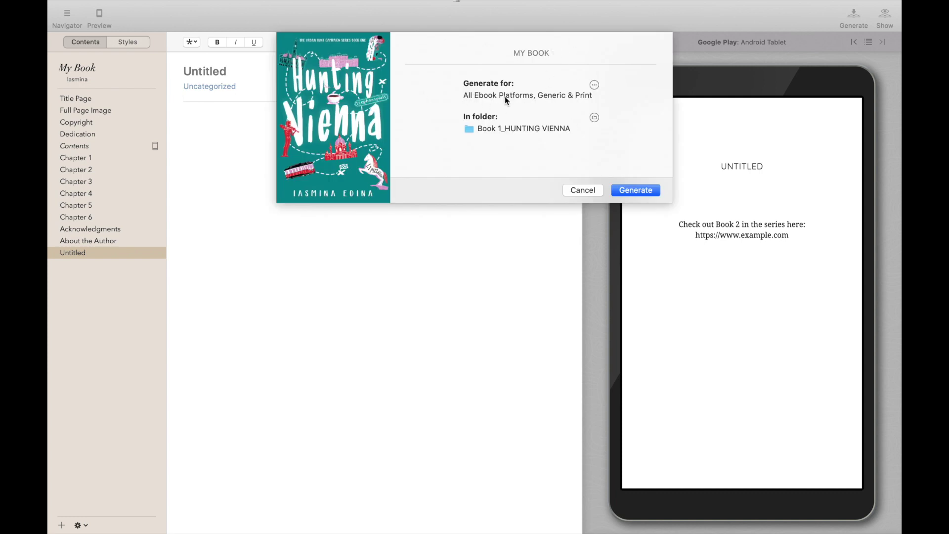
Review the platforms for generation, open the print settings and look over the available trim sizes.
{"action": "left_click", "coordinate": [594, 85]}
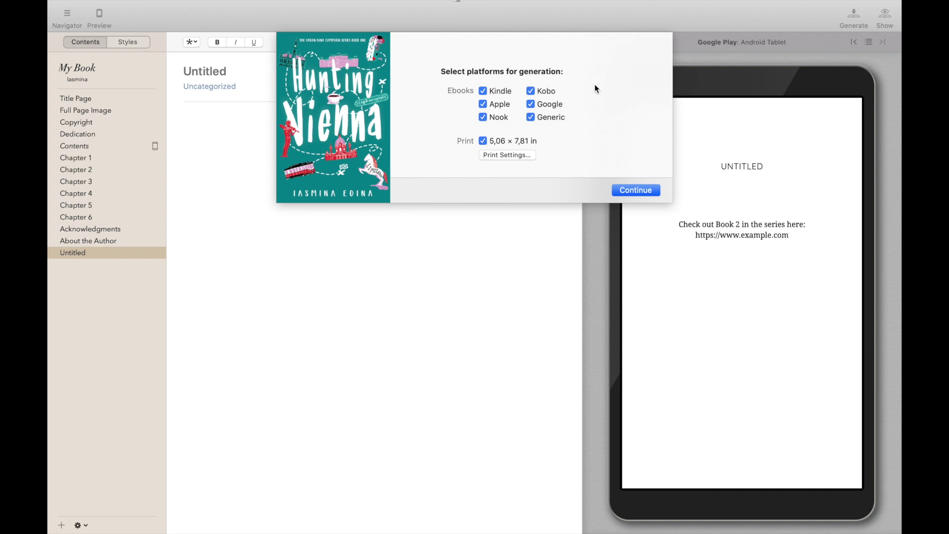
{"action": "left_click", "coordinate": [483, 117]}
{"action": "left_click", "coordinate": [523, 155]}
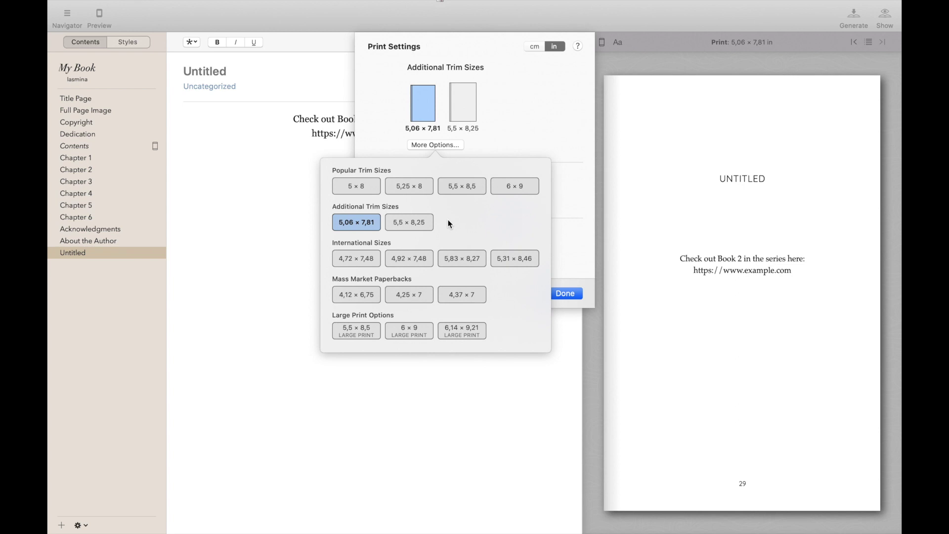
{"action": "key", "text": "Escape"}
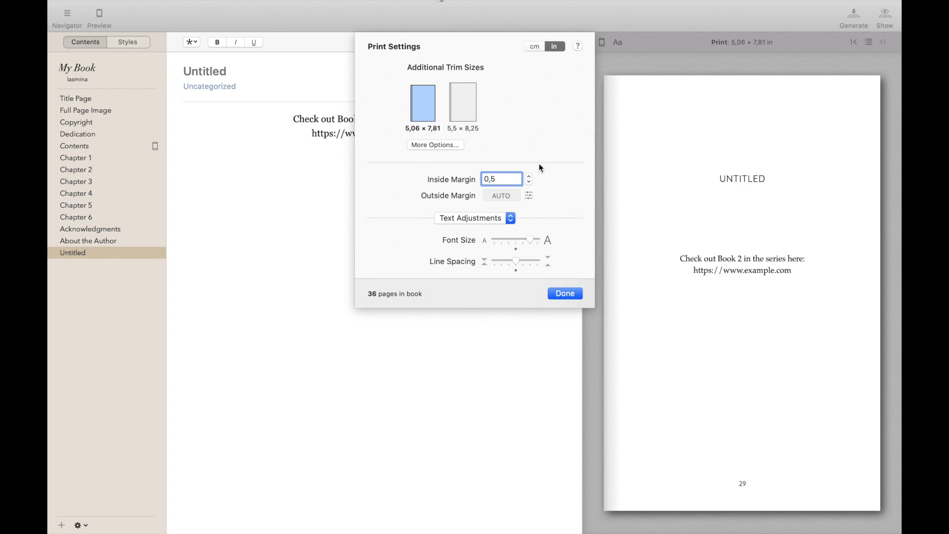
Try manual print margins, then return the inside margin to 0,5 in and the outside margin to automatic.
{"action": "key", "text": "BackSpace"}
{"action": "type", "text": "8"}
{"action": "left_click", "coordinate": [529, 195]}
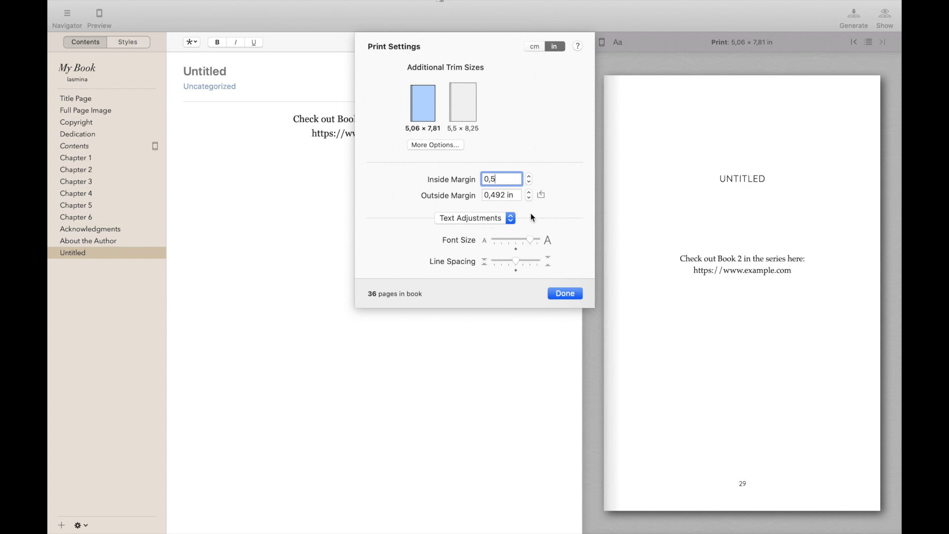
{"action": "left_click", "coordinate": [541, 194]}
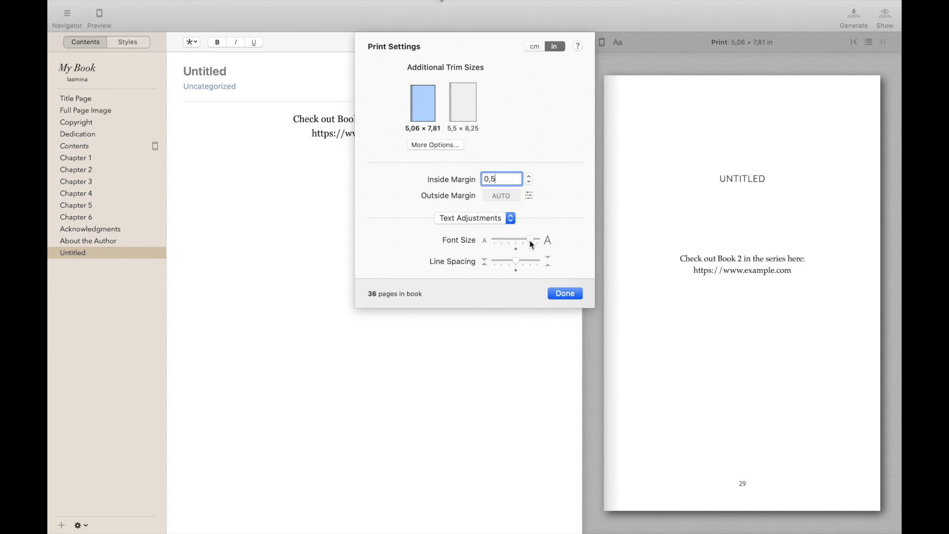
Try smaller and larger print font sizes, check them on Chapter 3, and set the size one notch above the default.
{"action": "left_click", "coordinate": [503, 242]}
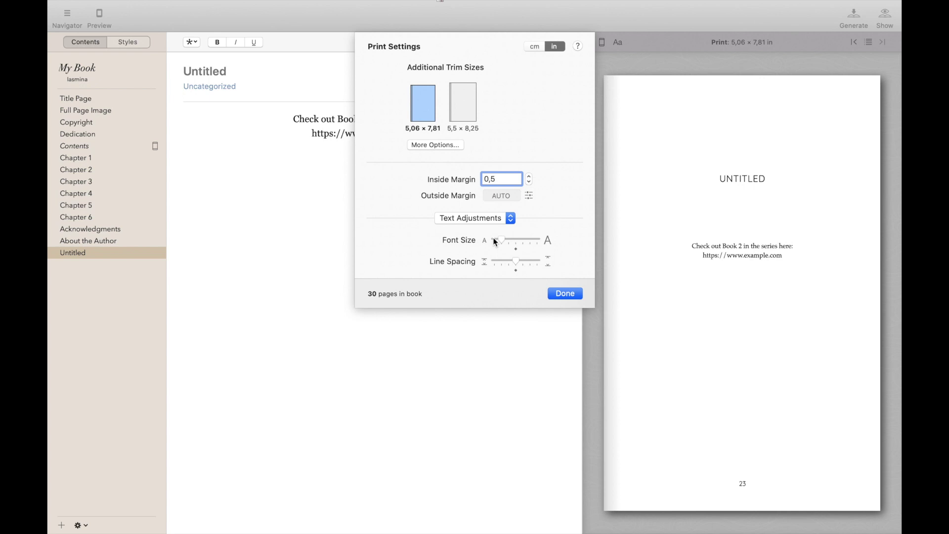
{"action": "left_click_drag", "start_coordinate": [505, 238], "coordinate": [508, 238]}
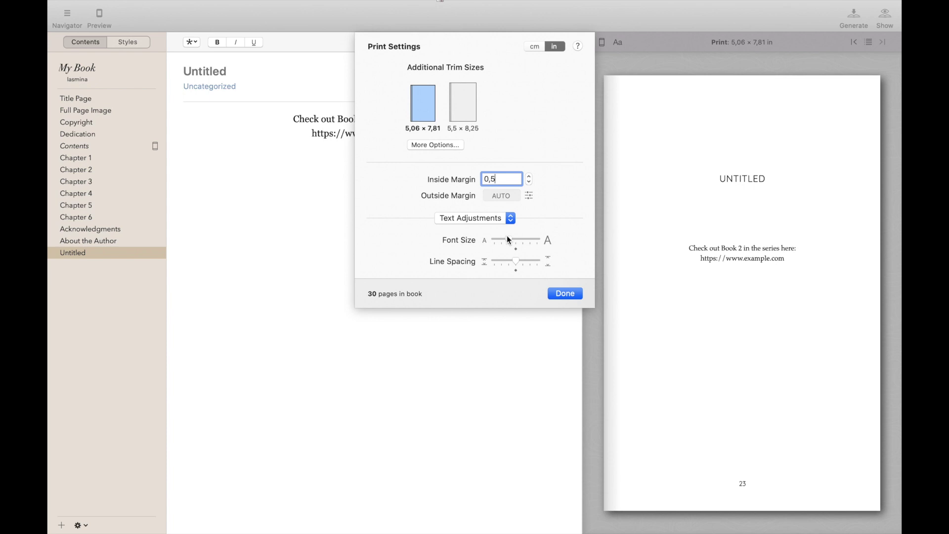
{"action": "left_click_drag", "start_coordinate": [543, 237], "coordinate": [494, 238]}
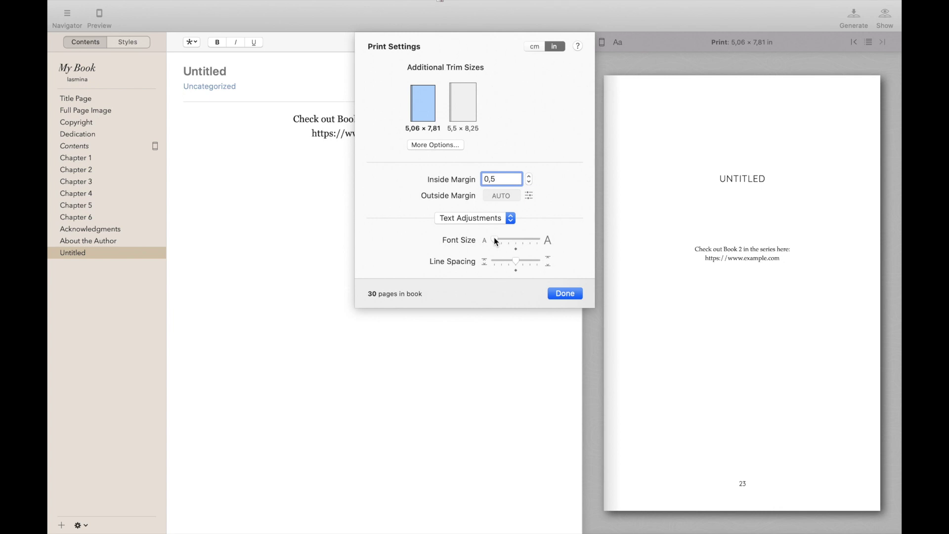
{"action": "left_click_drag", "start_coordinate": [496, 241], "coordinate": [509, 239]}
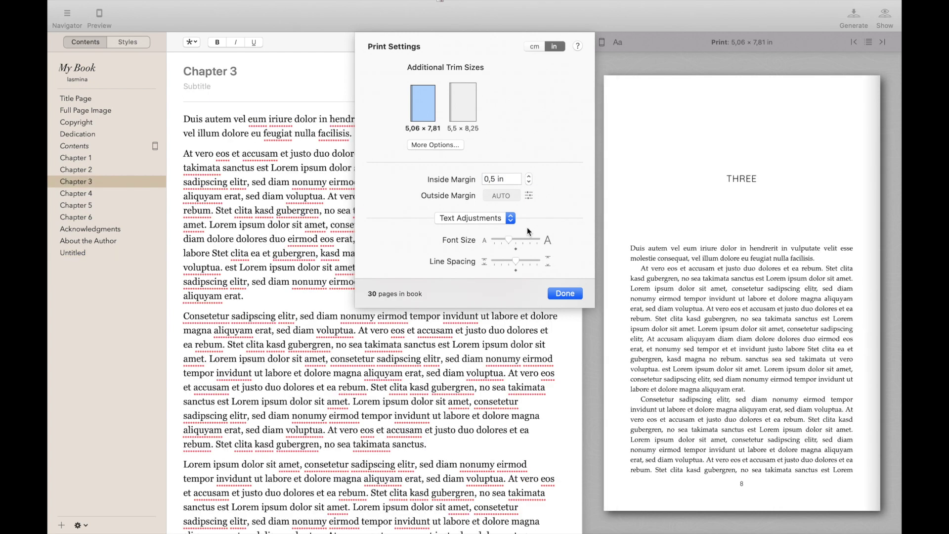
{"action": "left_click_drag", "start_coordinate": [518, 240], "coordinate": [527, 240]}
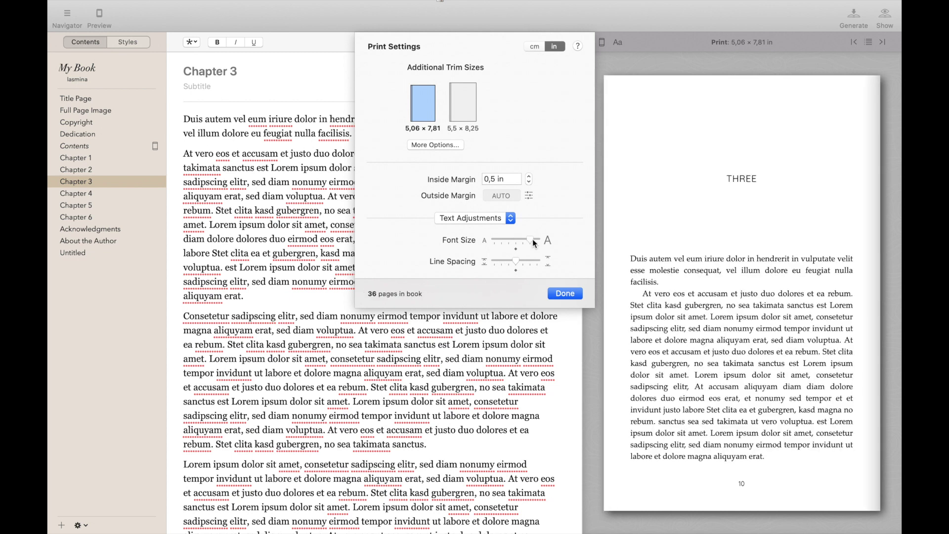
{"action": "left_click_drag", "start_coordinate": [523, 237], "coordinate": [521, 236]}
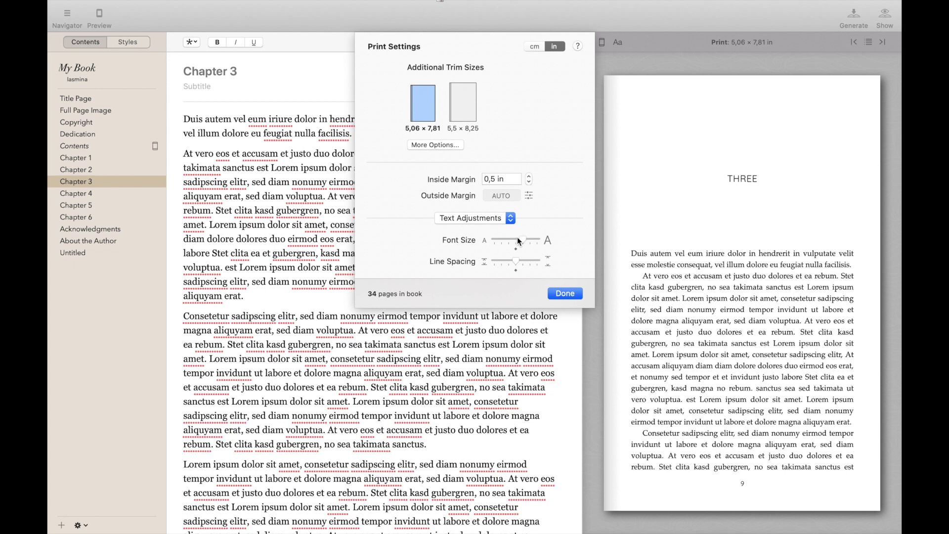
Try tighter and looser line spacing and set it one notch above the default.
{"action": "left_click_drag", "start_coordinate": [515, 261], "coordinate": [524, 261]}
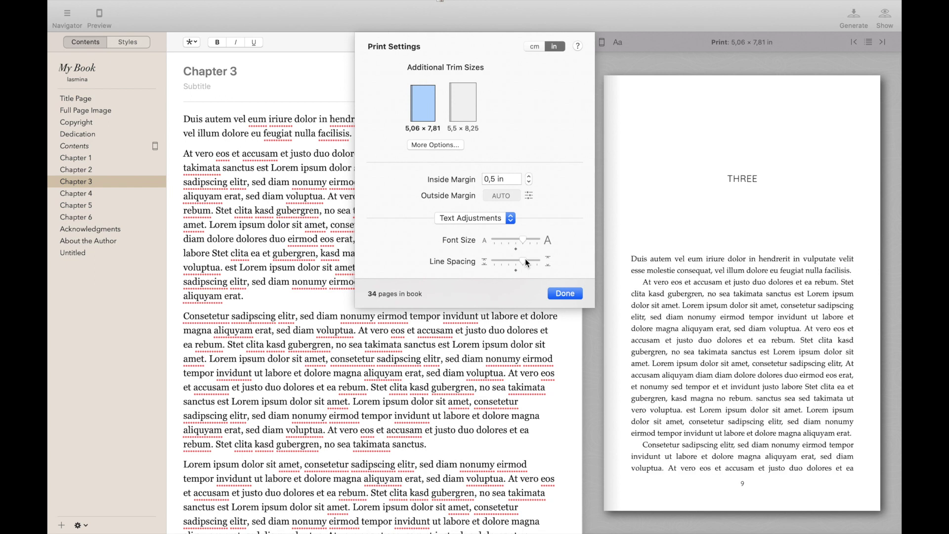
{"action": "left_click", "coordinate": [512, 262]}
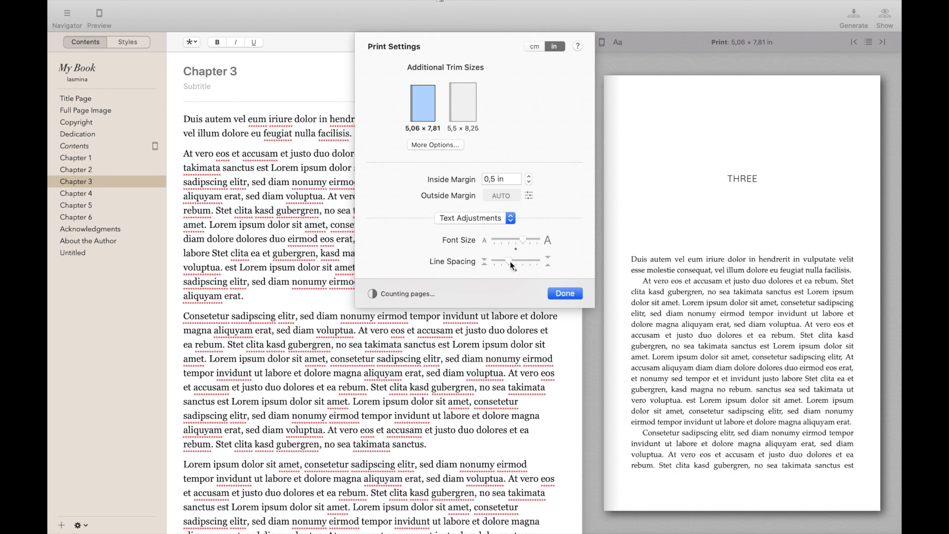
{"action": "left_click", "coordinate": [517, 260]}
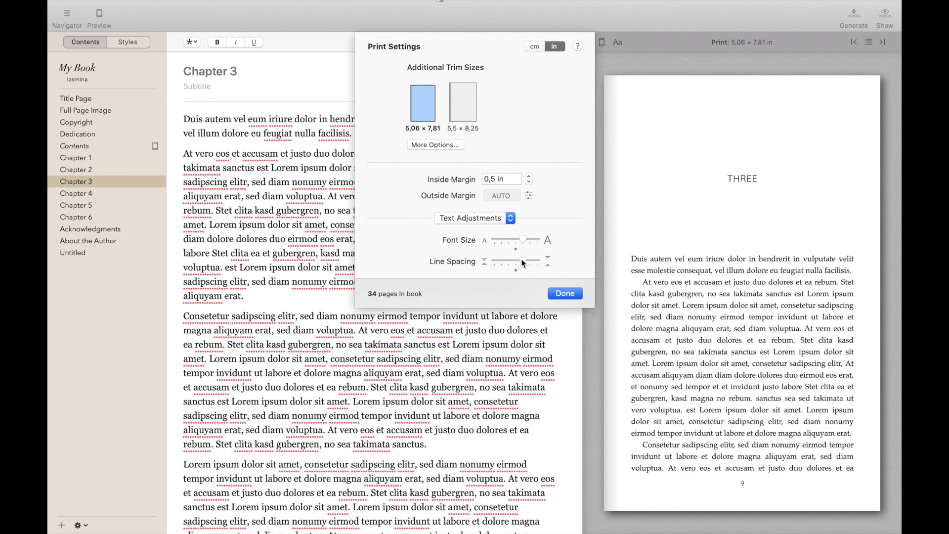
Set the print edition's Chapter Begin option to First chapter begins on right side.
{"action": "left_click", "coordinate": [509, 218]}
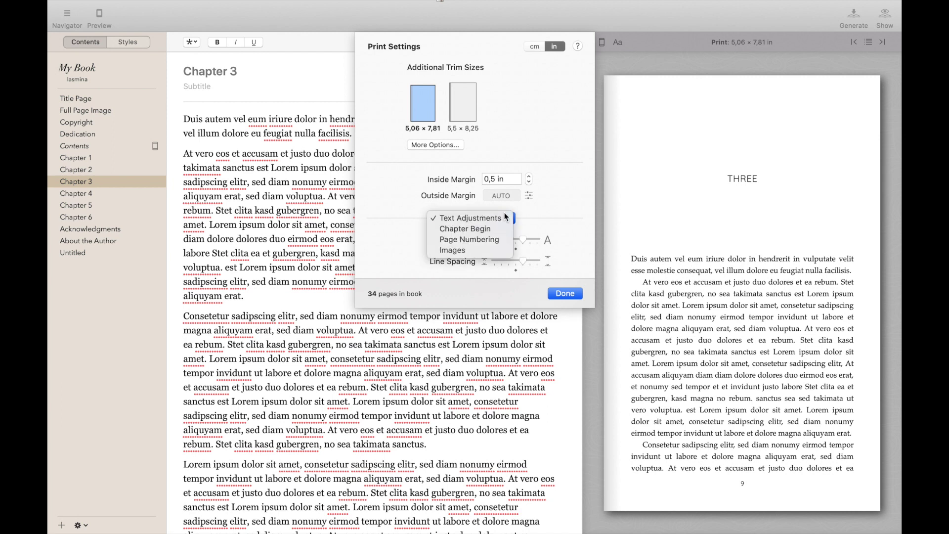
{"action": "left_click", "coordinate": [491, 228]}
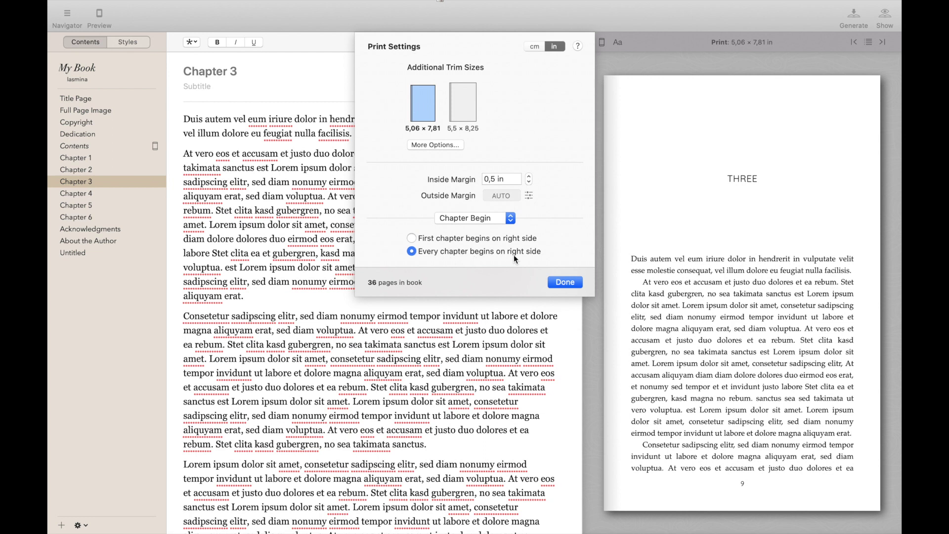
{"action": "left_click", "coordinate": [502, 237]}
Review the Page Numbering and Images options, keep First Chapter and Black & White, and confirm the print settings.
{"action": "left_click", "coordinate": [502, 219]}
{"action": "left_click", "coordinate": [490, 235]}
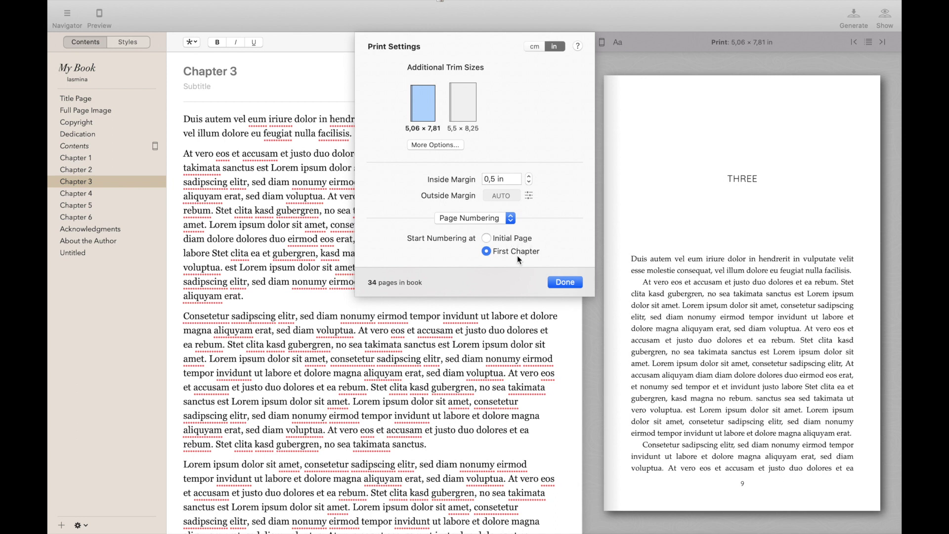
{"action": "left_click", "coordinate": [491, 221]}
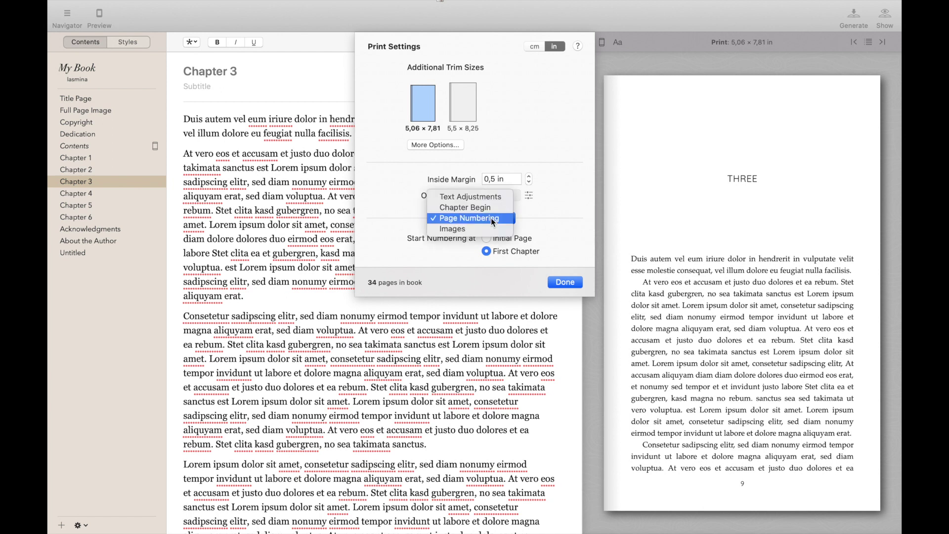
{"action": "left_click", "coordinate": [473, 229]}
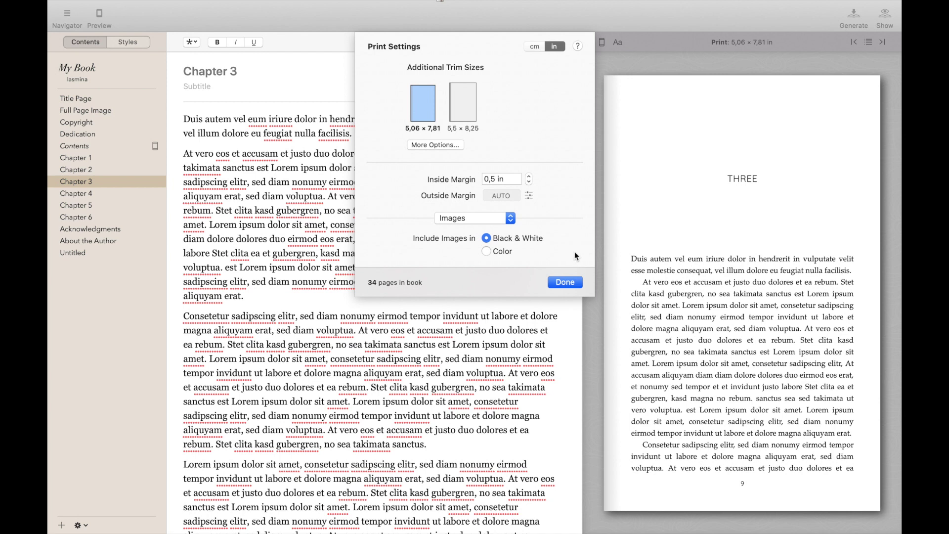
{"action": "left_click", "coordinate": [574, 282]}
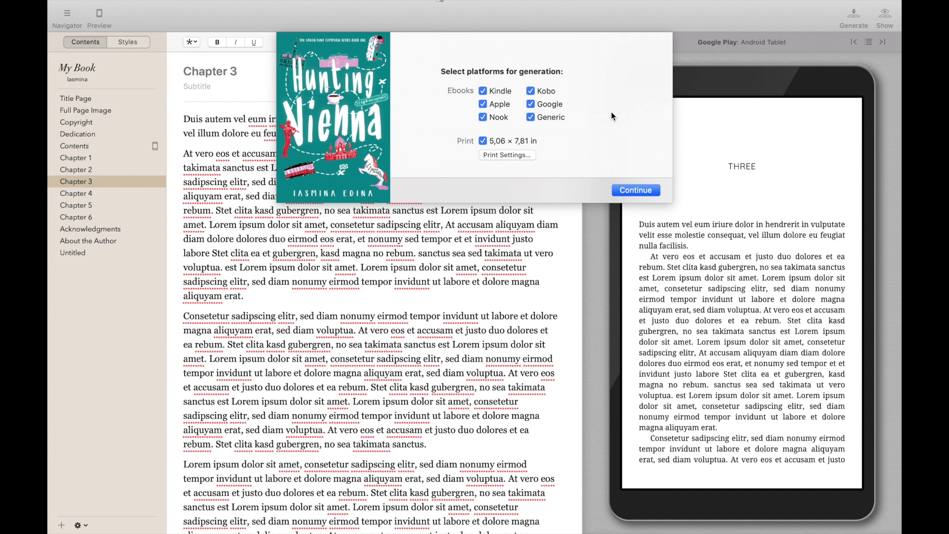
Choose the Desktop as output folder and generate the book for all ebook platforms, generic and print.
{"action": "left_click", "coordinate": [636, 191]}
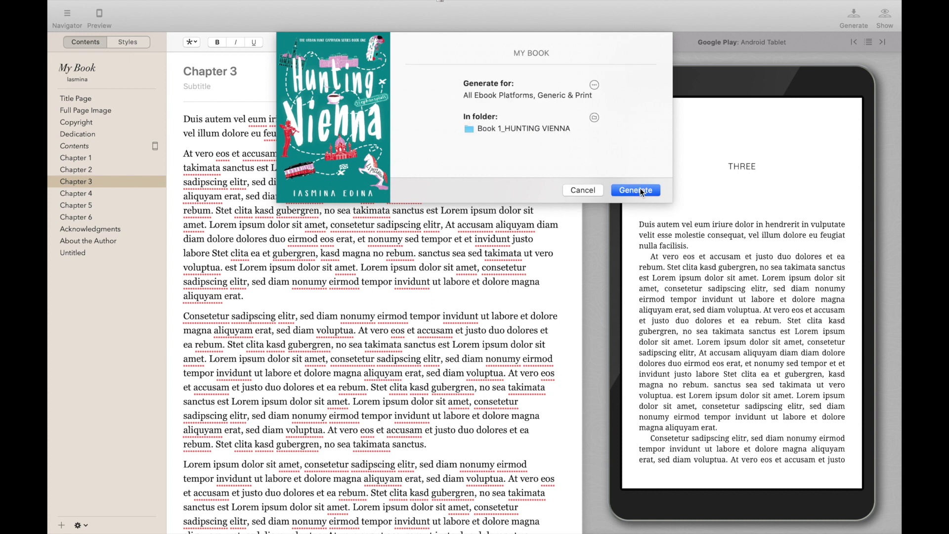
{"action": "left_click", "coordinate": [595, 118]}
{"action": "left_click", "coordinate": [289, 112]}
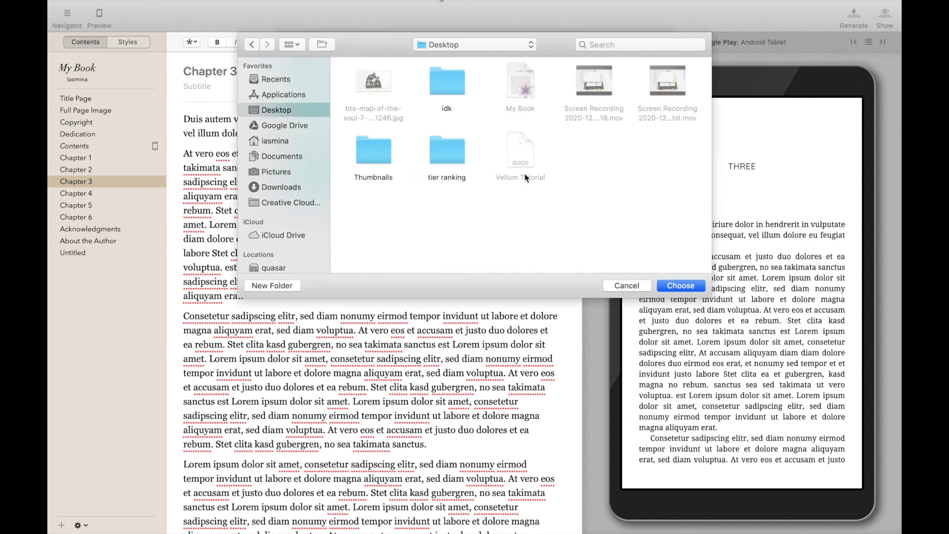
{"action": "left_click", "coordinate": [681, 285]}
{"action": "left_click", "coordinate": [645, 191]}
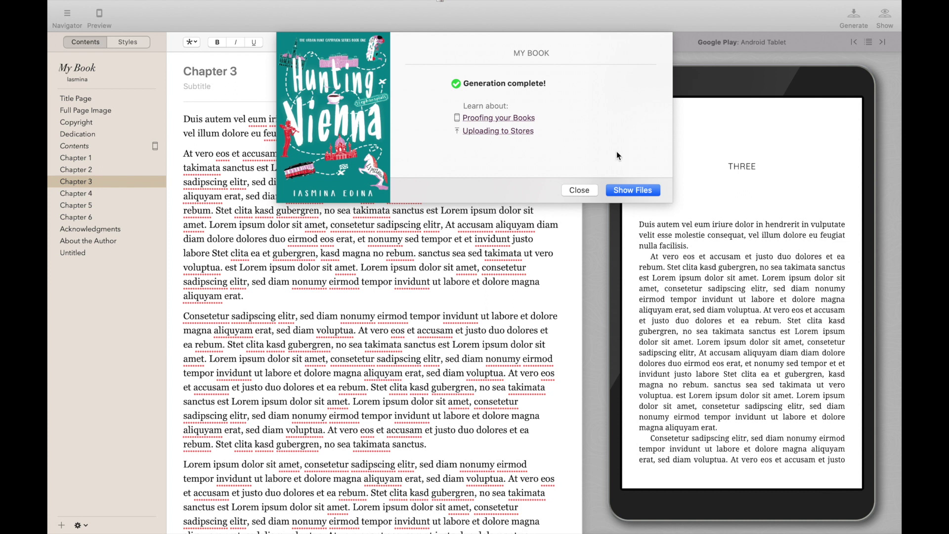
Show the generated files in a full-size Finder window and examine the contents of the Kindle folder.
{"action": "left_click", "coordinate": [628, 190]}
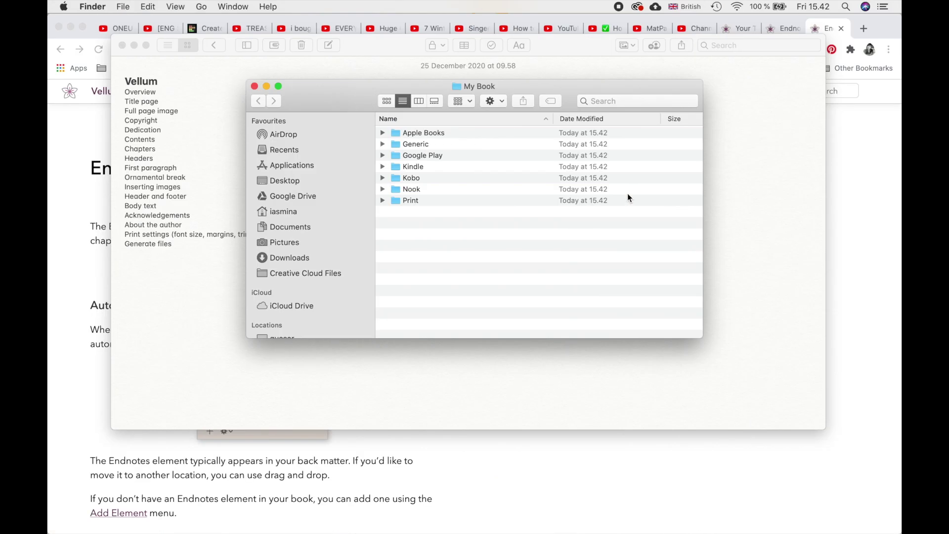
{"action": "double_click", "coordinate": [497, 86]}
{"action": "left_click", "coordinate": [278, 86]}
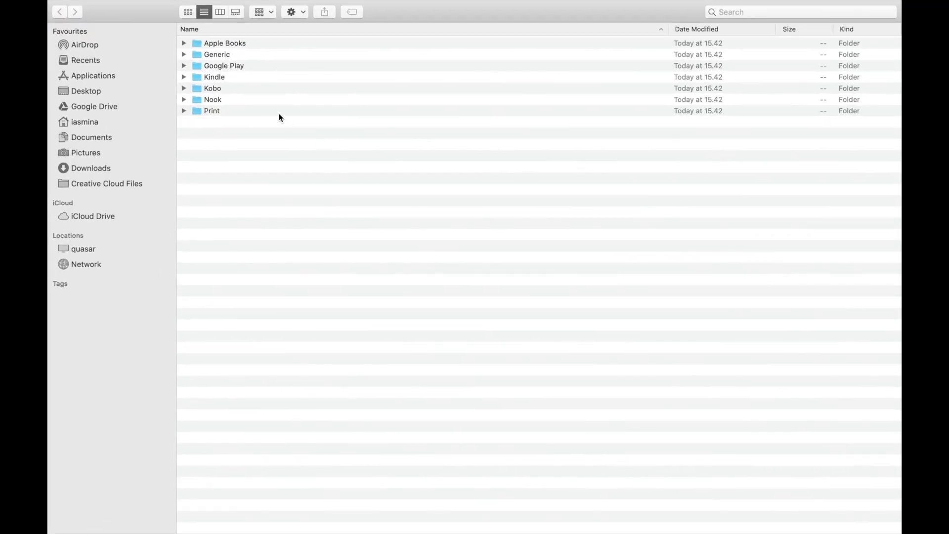
{"action": "left_click", "coordinate": [183, 43]}
{"action": "left_click", "coordinate": [184, 43]}
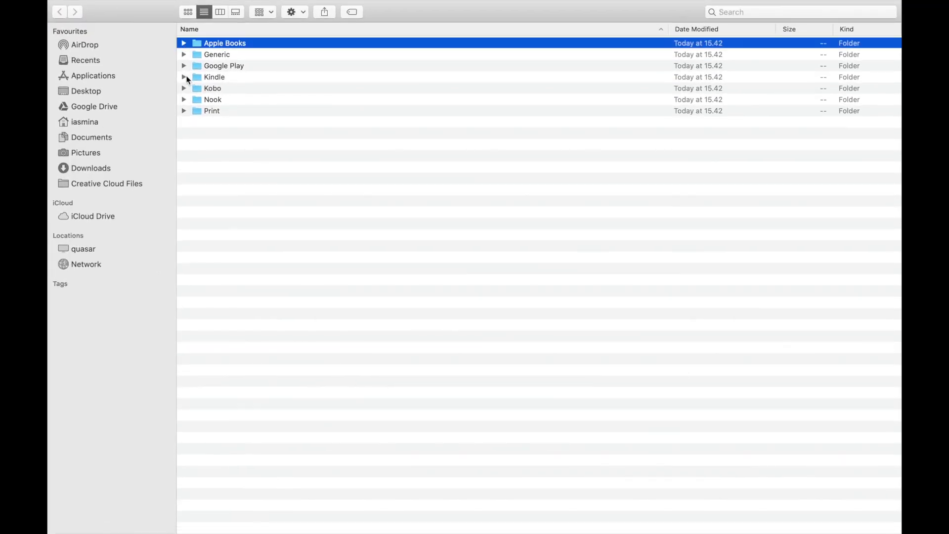
{"action": "left_click", "coordinate": [186, 77]}
{"action": "left_click", "coordinate": [292, 100]}
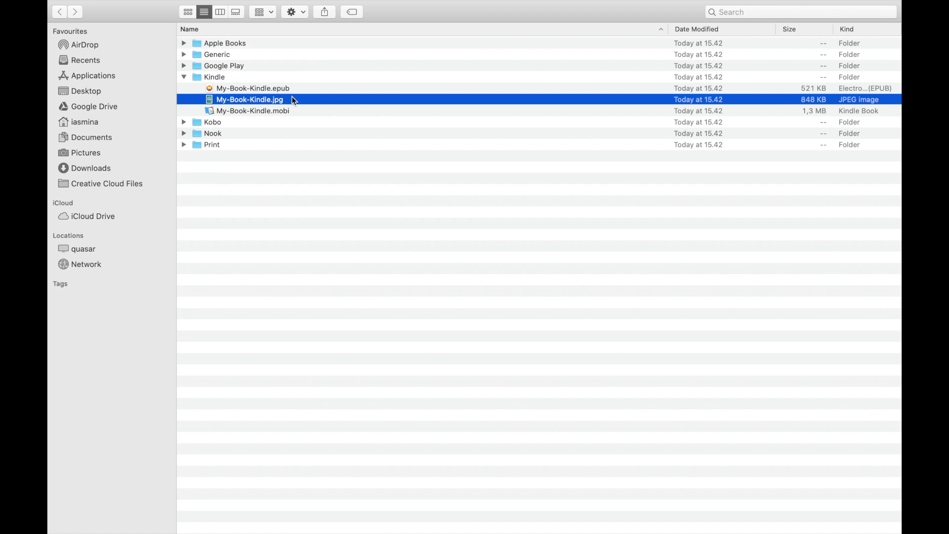
Preview the JPG, EPUB and MOBI files in the Kindle folder without opening them in their apps.
{"action": "key", "text": "space"}
{"action": "left_click", "coordinate": [268, 88]}
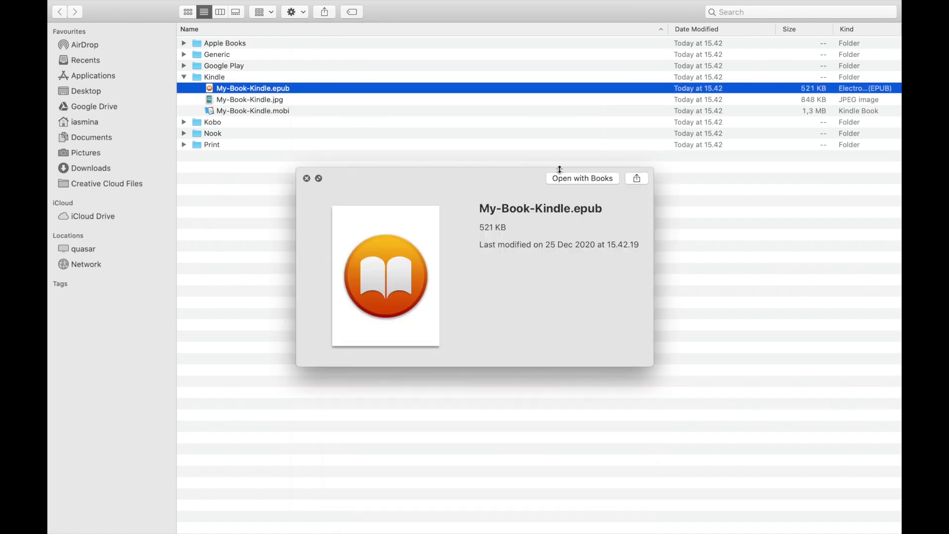
{"action": "left_click", "coordinate": [315, 113]}
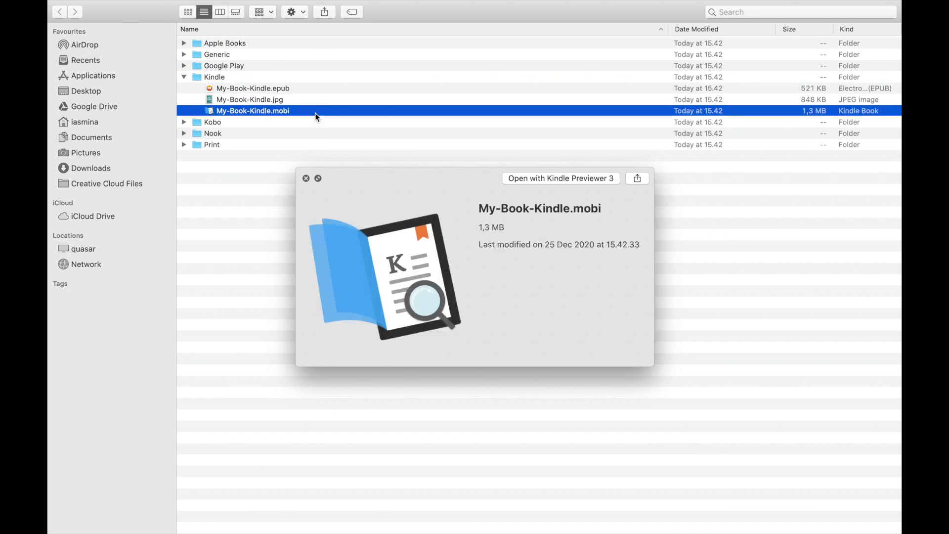
{"action": "key", "text": "space"}
Collapse the Kindle folder and expand the Print folder to show its contents.
{"action": "left_click", "coordinate": [183, 123]}
{"action": "left_click", "coordinate": [183, 122]}
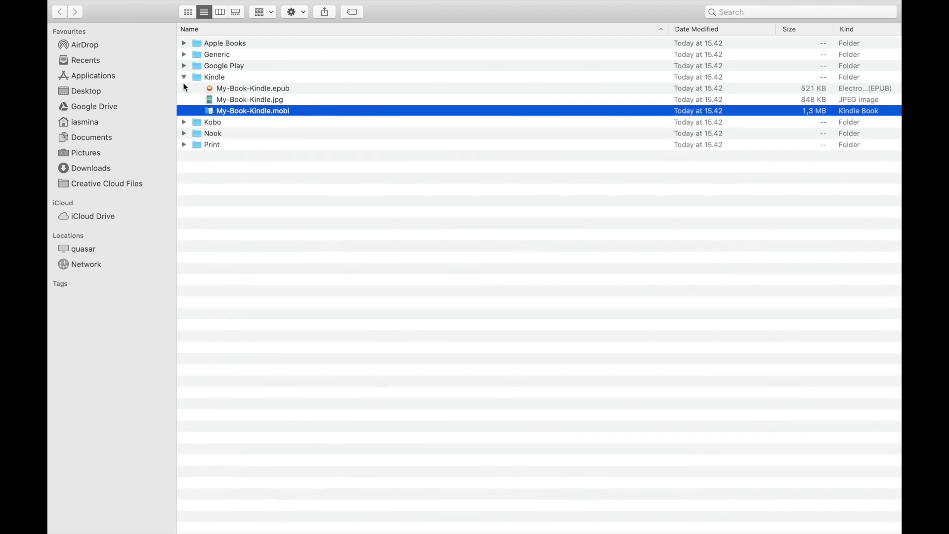
{"action": "left_click", "coordinate": [183, 77]}
{"action": "left_click", "coordinate": [185, 111]}
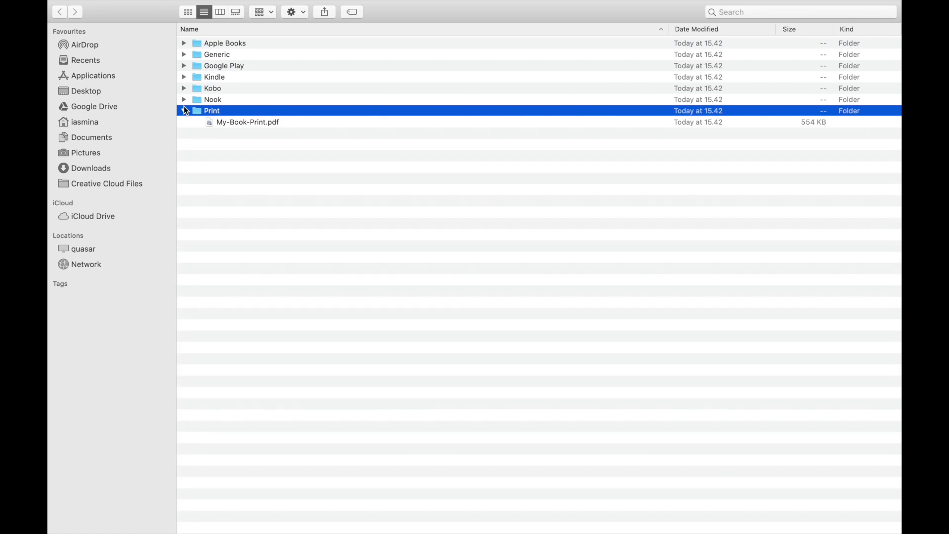
Open My-Book-Print.pdf in Preview and show it full screen.
{"action": "left_click", "coordinate": [261, 122]}
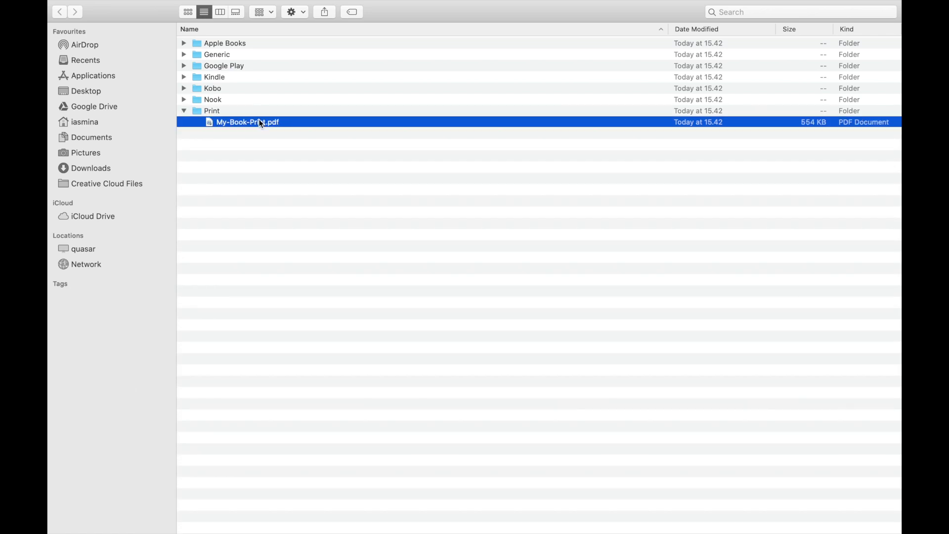
{"action": "left_click", "coordinate": [261, 122]}
{"action": "double_click", "coordinate": [297, 125]}
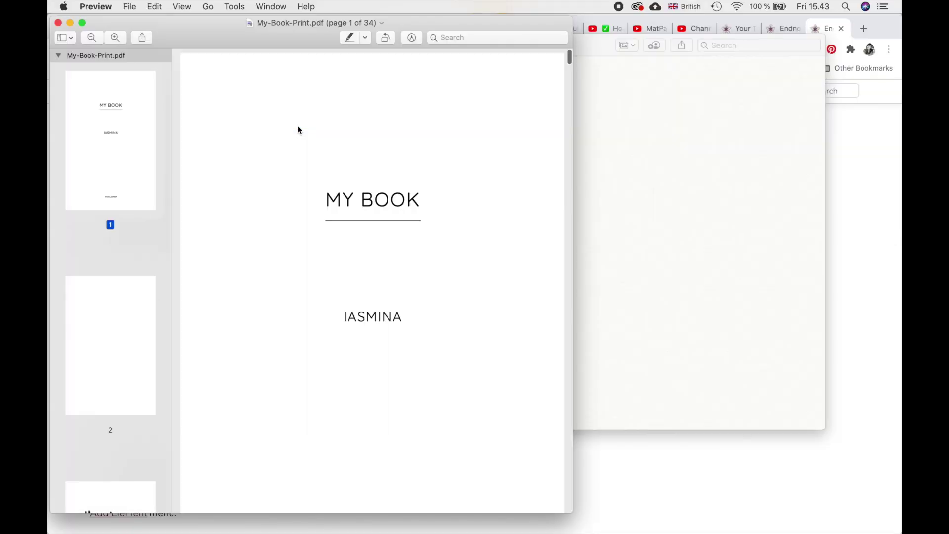
{"action": "left_click", "coordinate": [82, 23]}
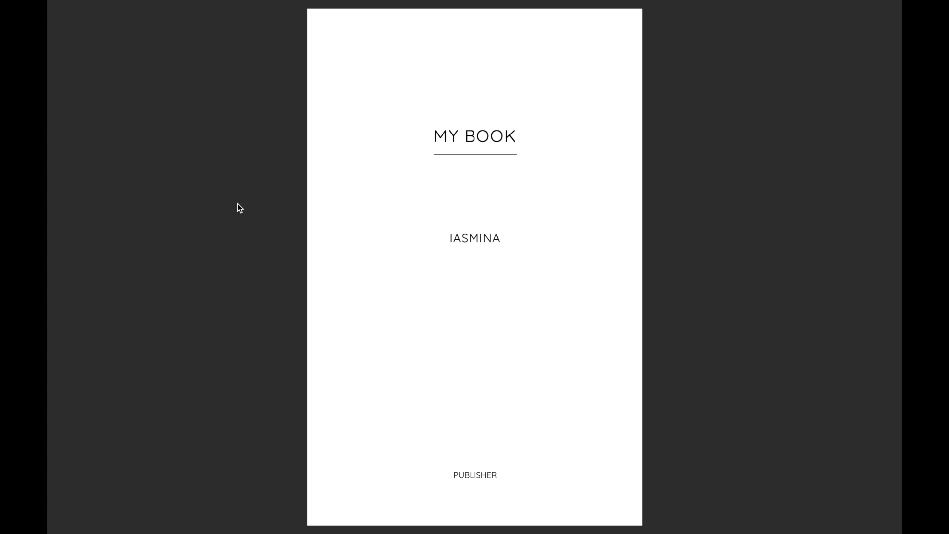
Page through the print PDF from the title page to the back matter, examining the chapter openings, illustration and page numbering.
{"action": "key", "text": "Down"}
{"action": "key", "text": "Down"}
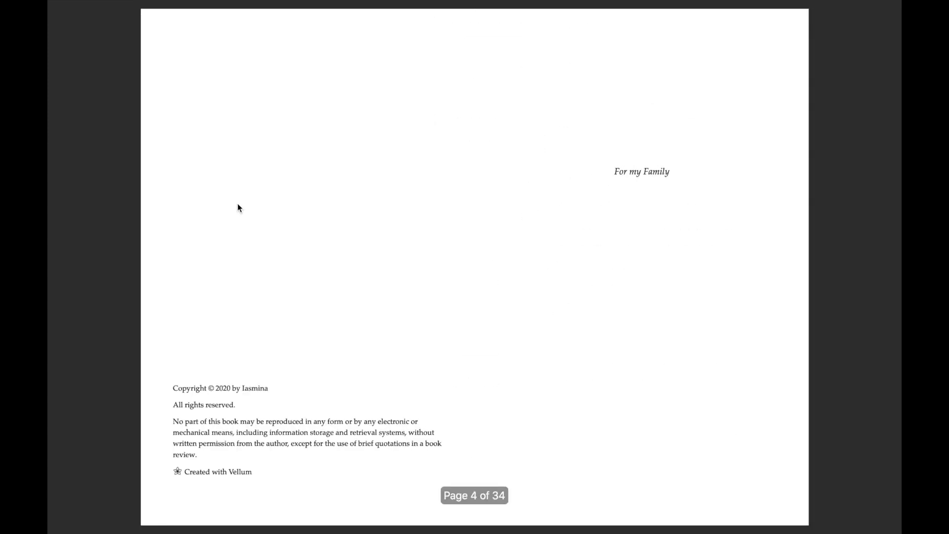
{"action": "key", "text": "Down"}
{"action": "key", "text": "Down"}
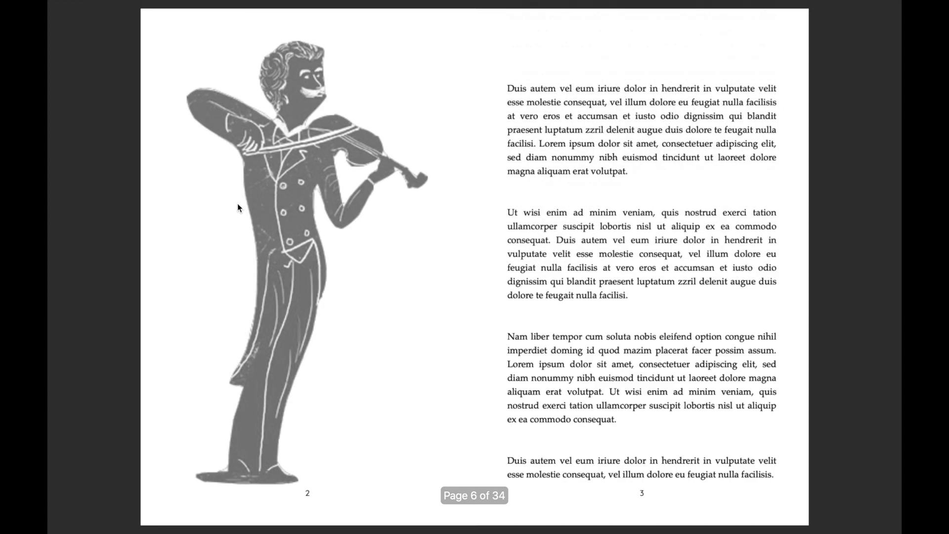
{"action": "key", "text": "Down"}
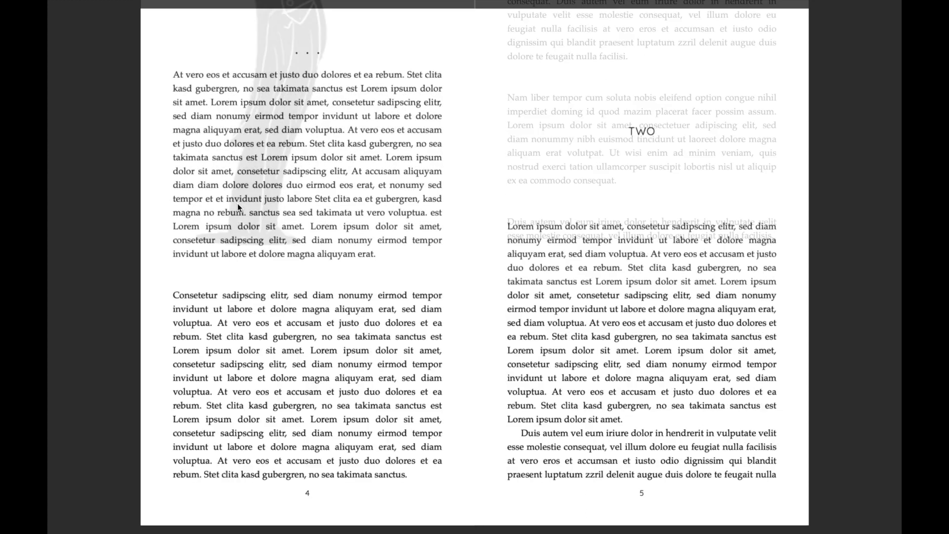
{"action": "key", "text": "Down"}
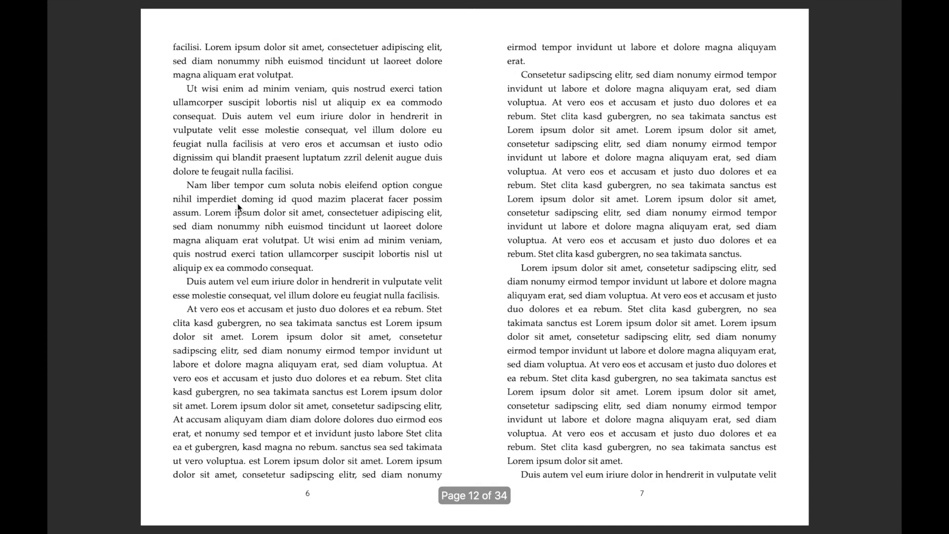
{"action": "key", "text": "Down"}
{"action": "key", "text": "Down"}
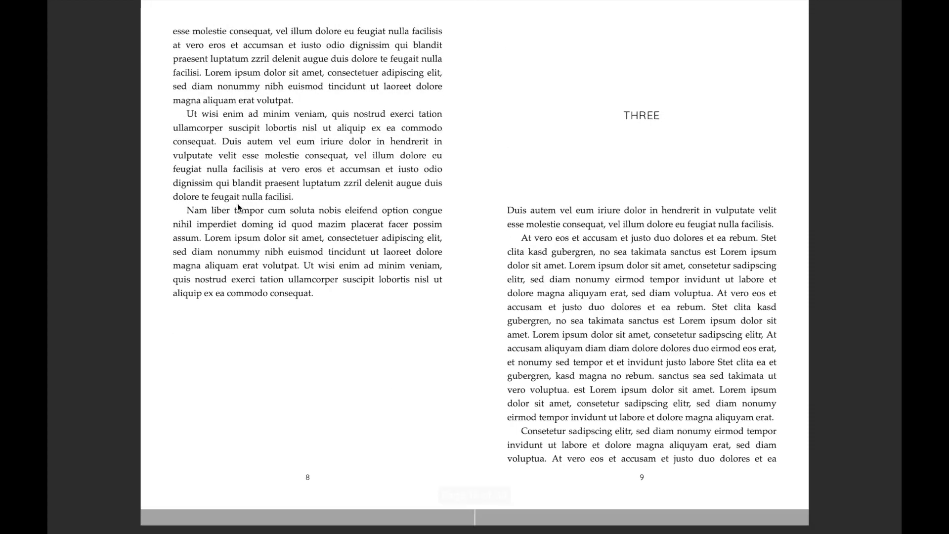
{"action": "key", "text": "Down"}
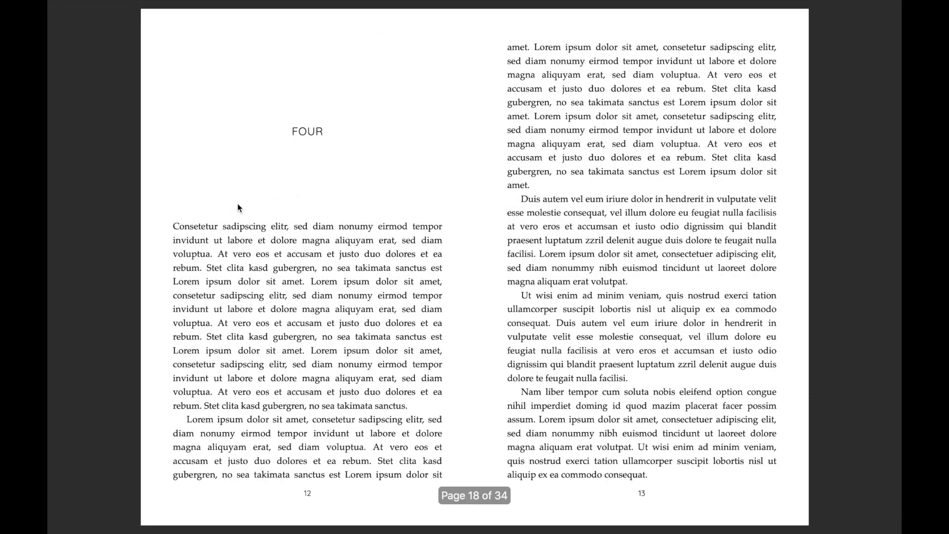
{"action": "key", "text": "Down"}
{"action": "key", "text": "Down"}
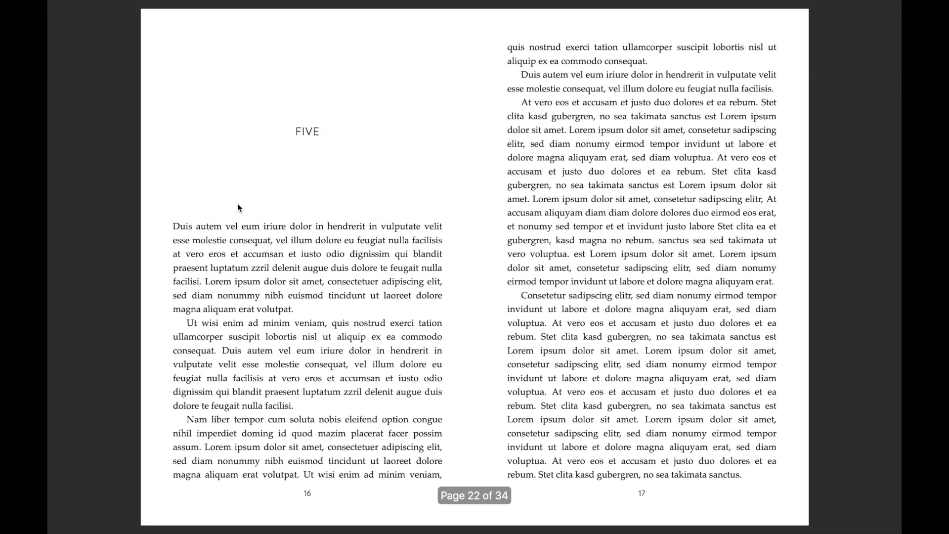
{"action": "key", "text": "Down"}
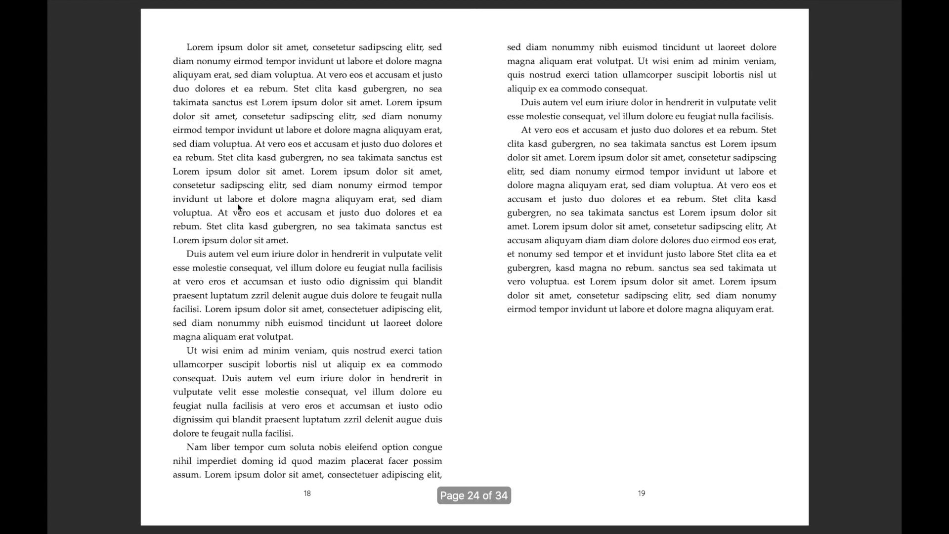
{"action": "key", "text": "Down"}
{"action": "key", "text": "Down"}
{"action": "key", "text": "Down"}
{"action": "key", "text": "Down"}
{"action": "key", "text": "Down"}
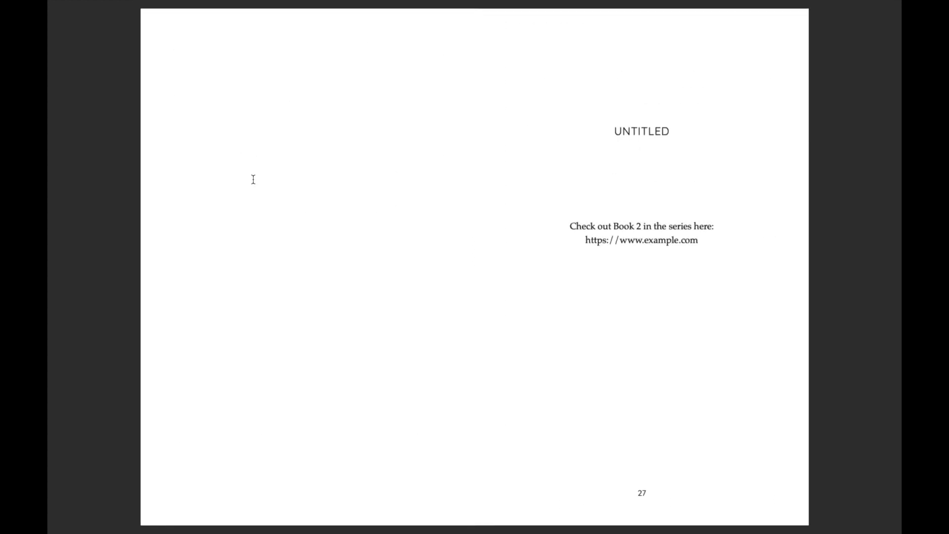
{"action": "key", "text": "Down"}
{"action": "key", "text": "Up"}
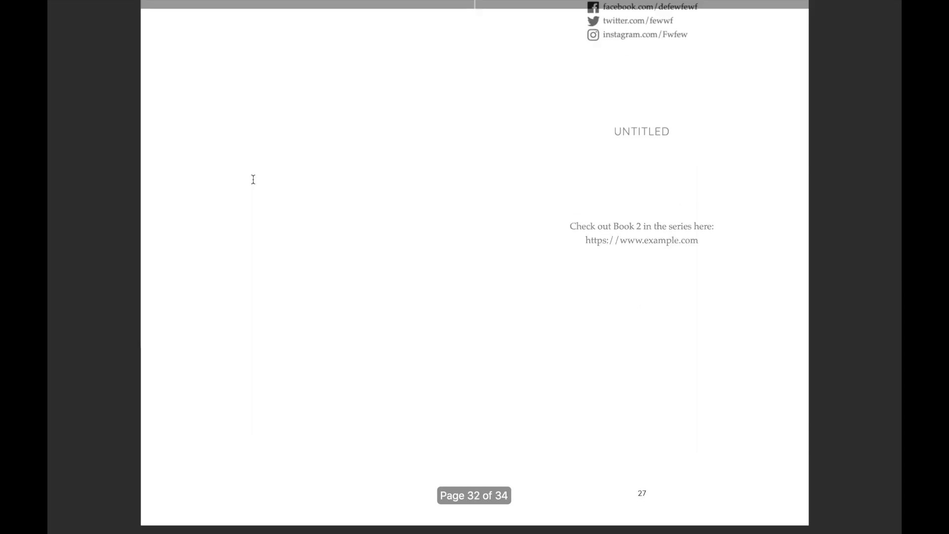